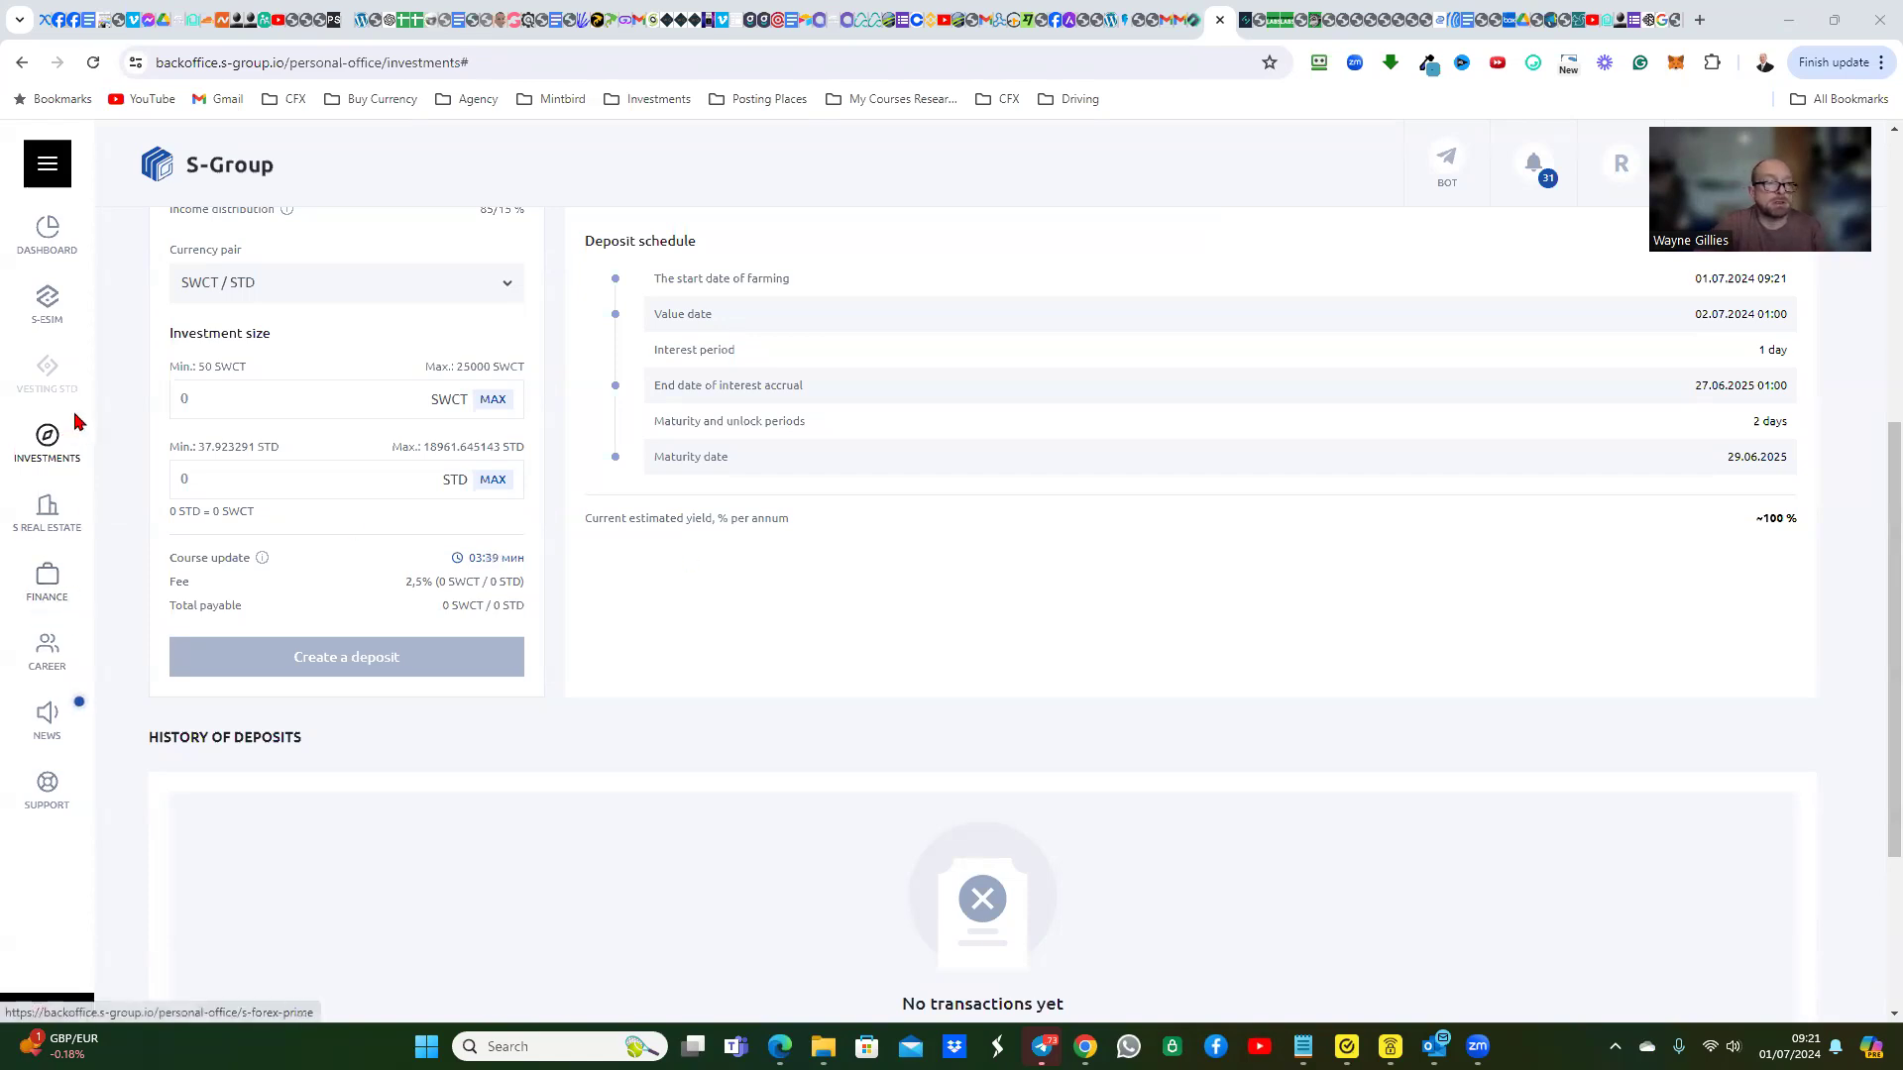
Leave the investment deposit form for the Finance balance operations page.
click(49, 437)
click(46, 581)
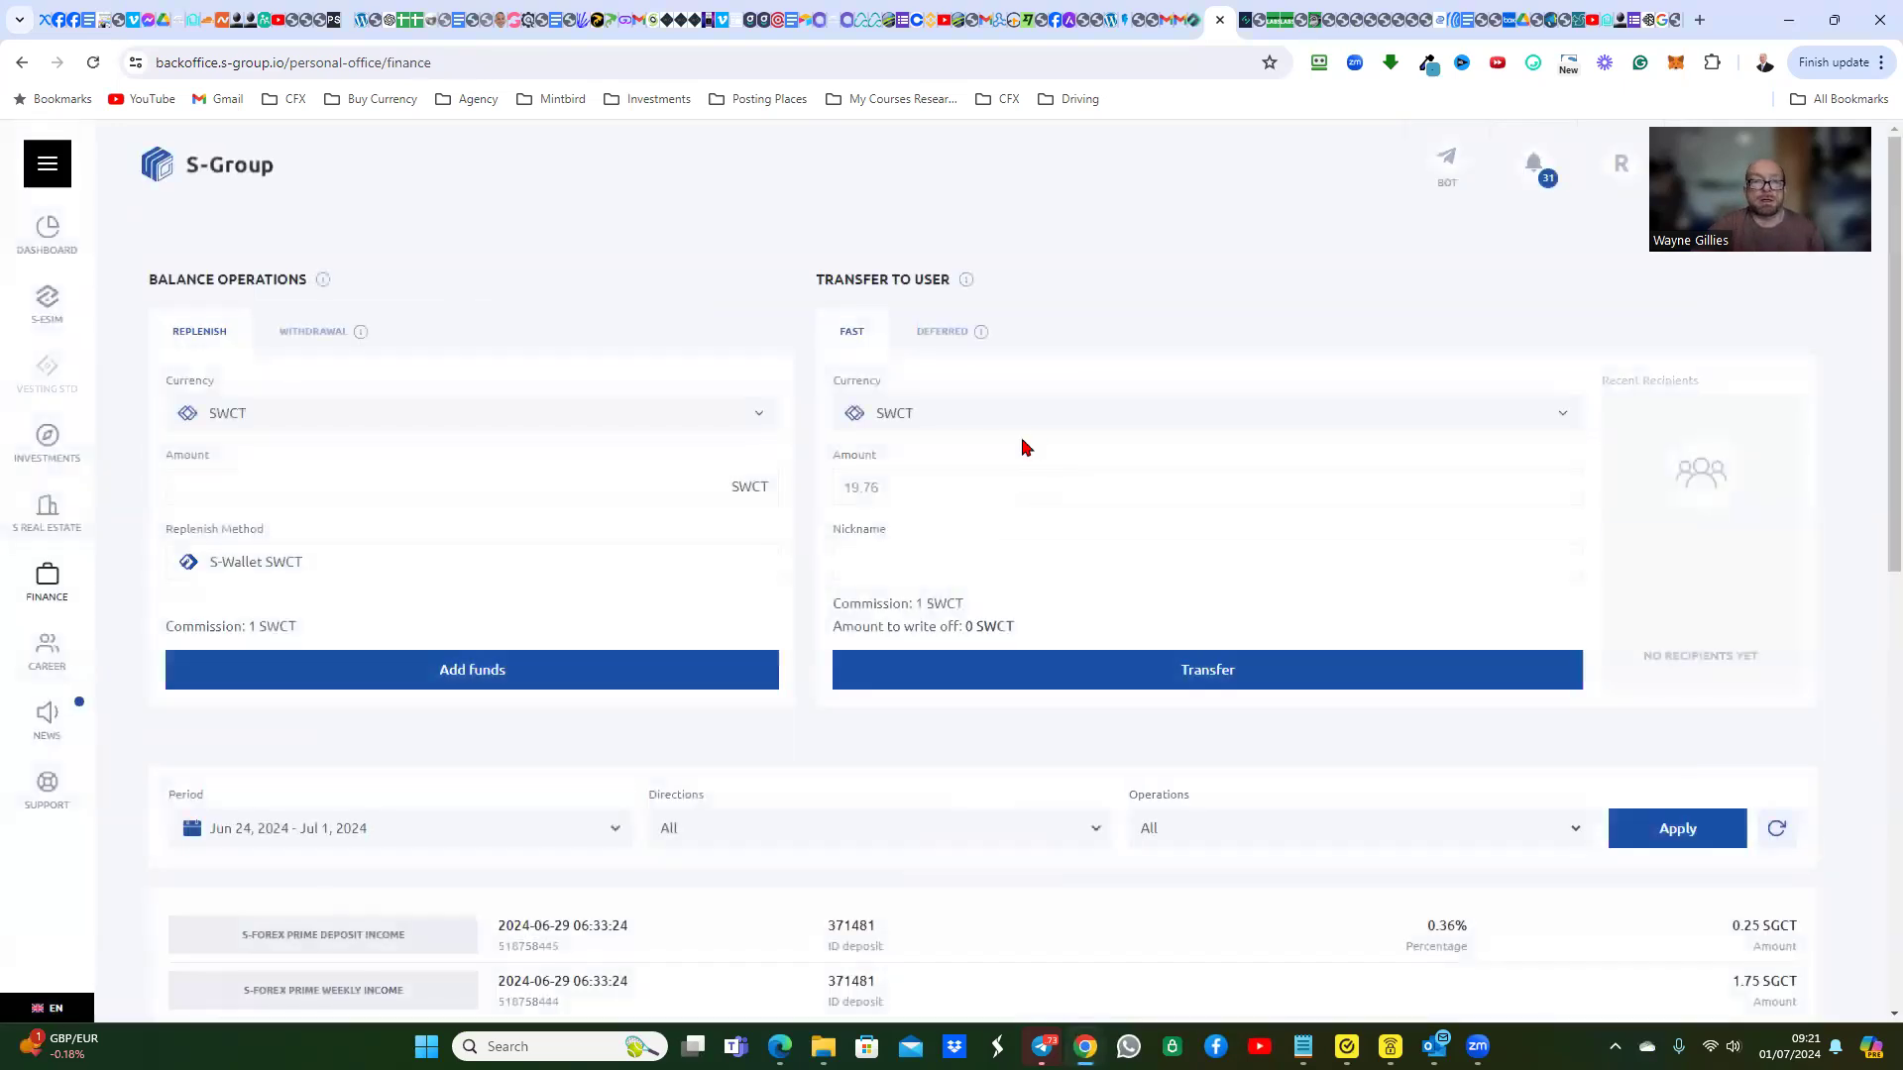
Submit a 680 SWCT replenishment using the S-Wallet SWCT method.
click(227, 483)
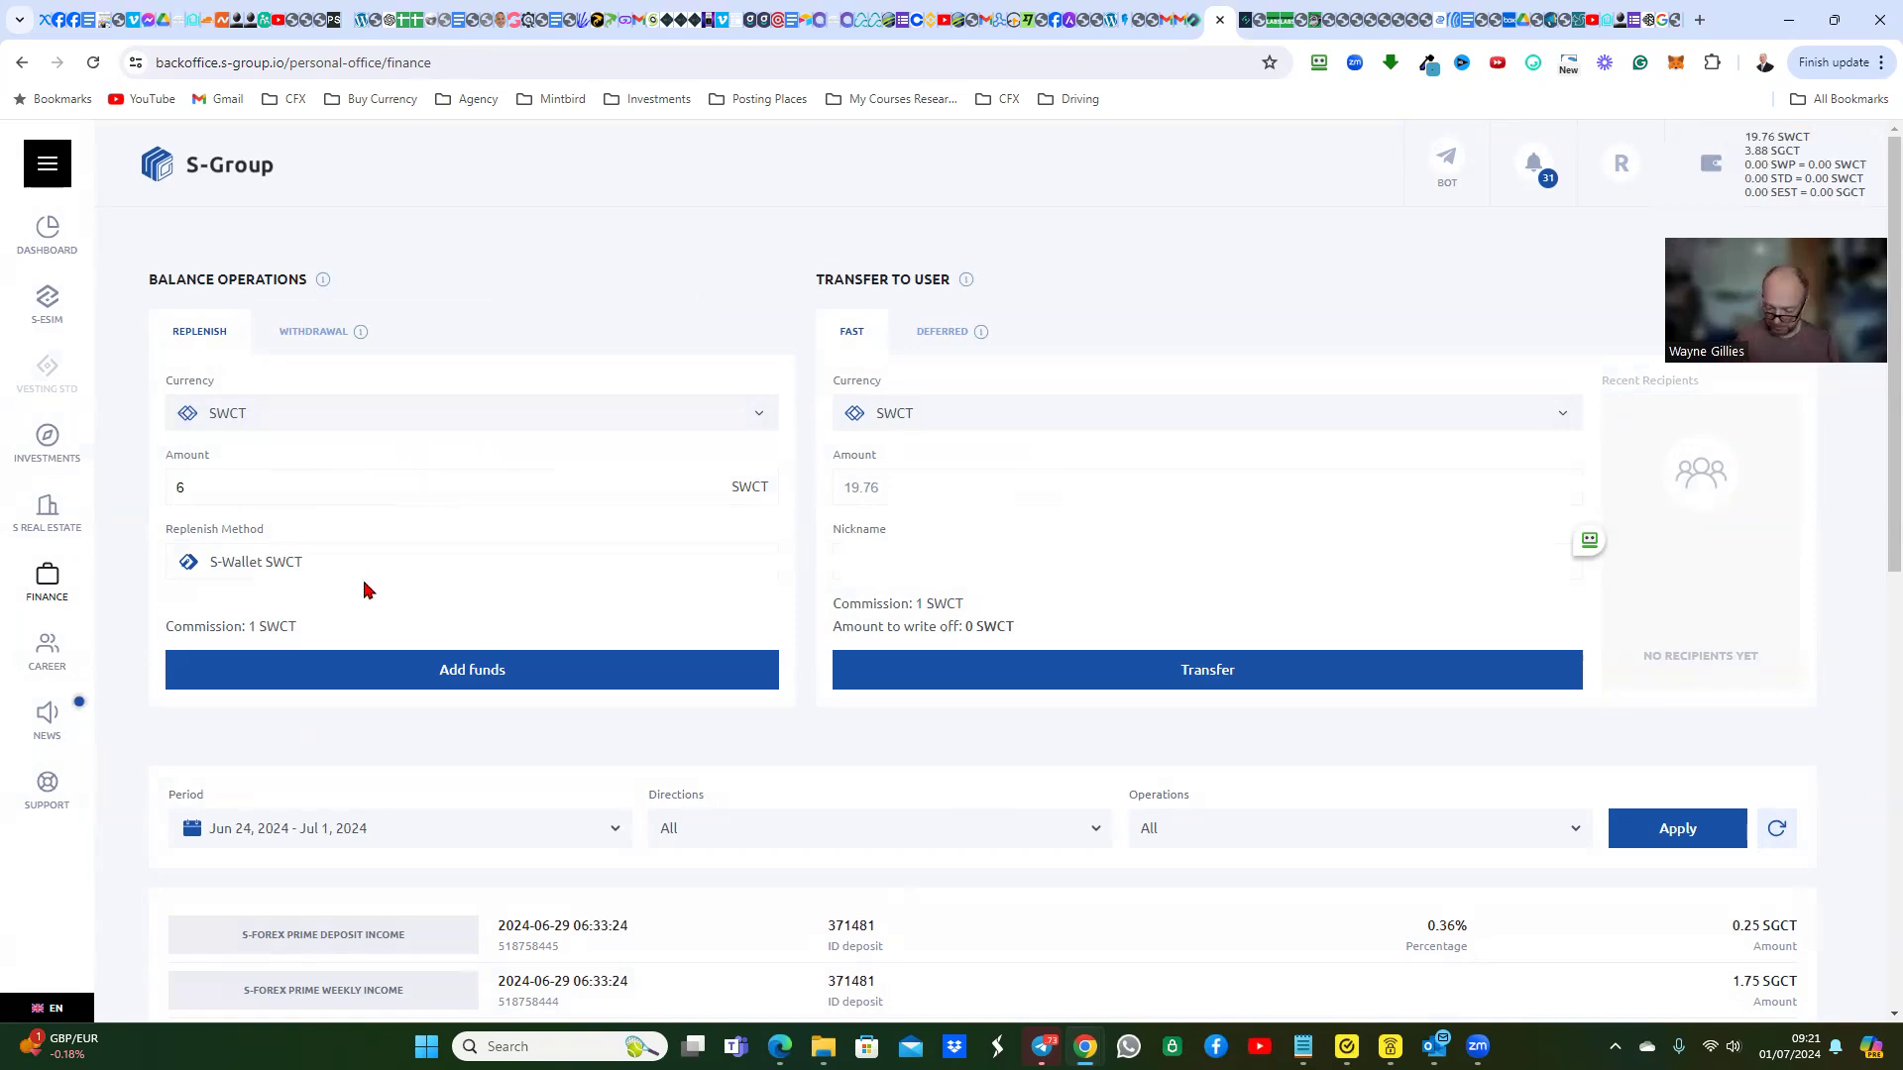
text(80)
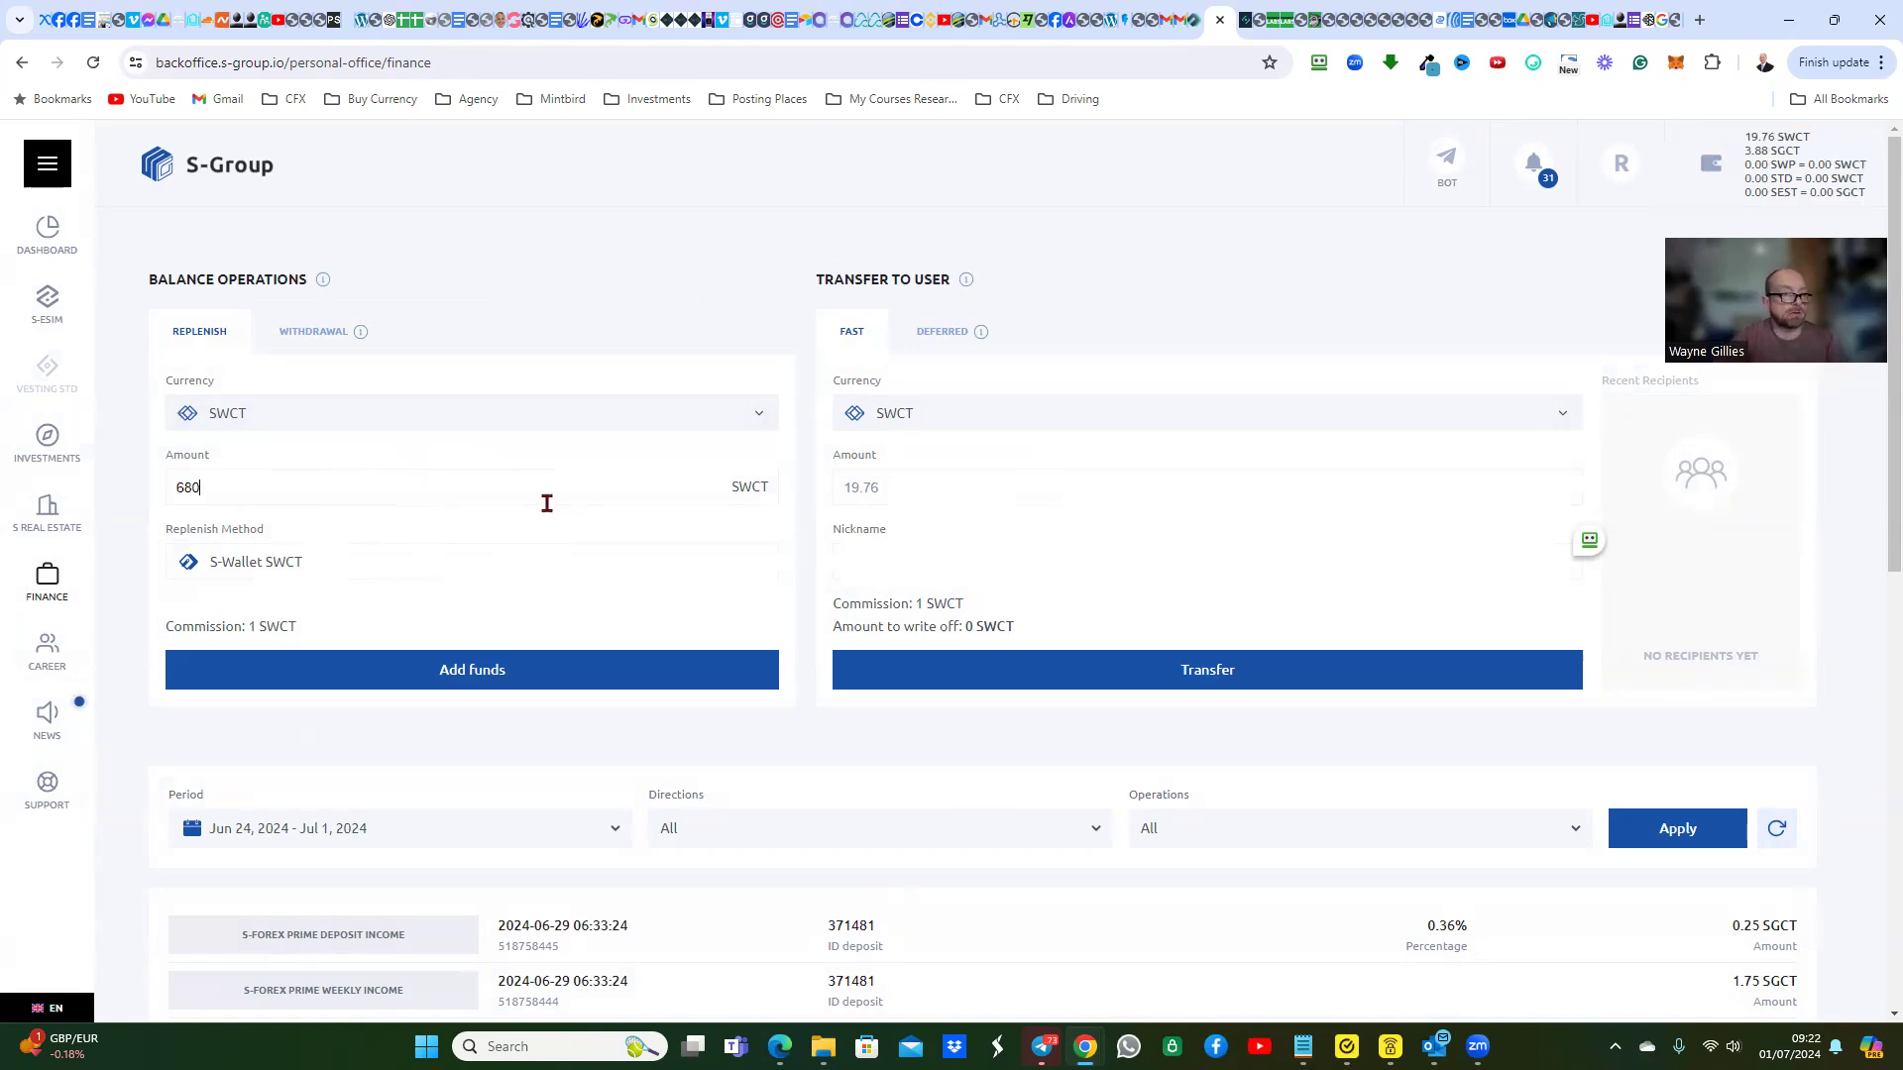
click(477, 669)
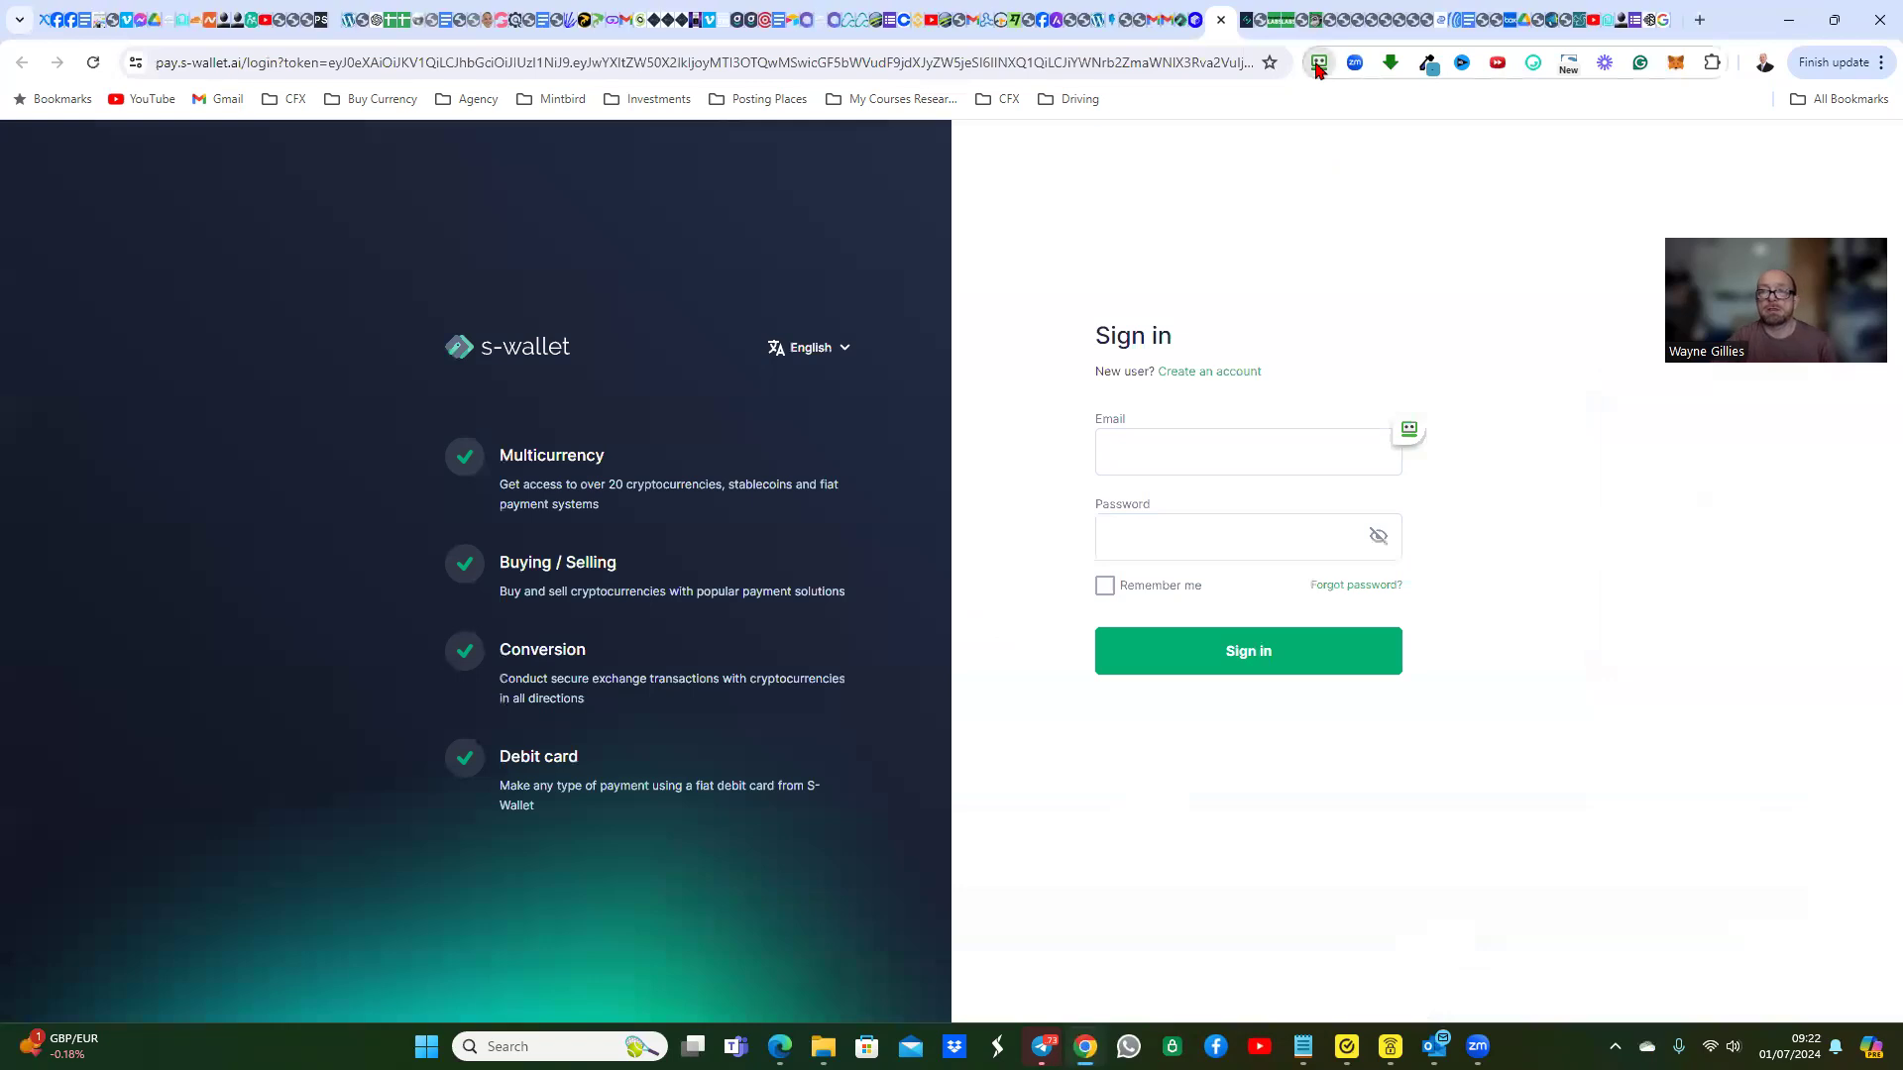
Sign in to S-Wallet with saved login and authenticator code, then pay 680 SWCT.
click(1319, 63)
click(1159, 269)
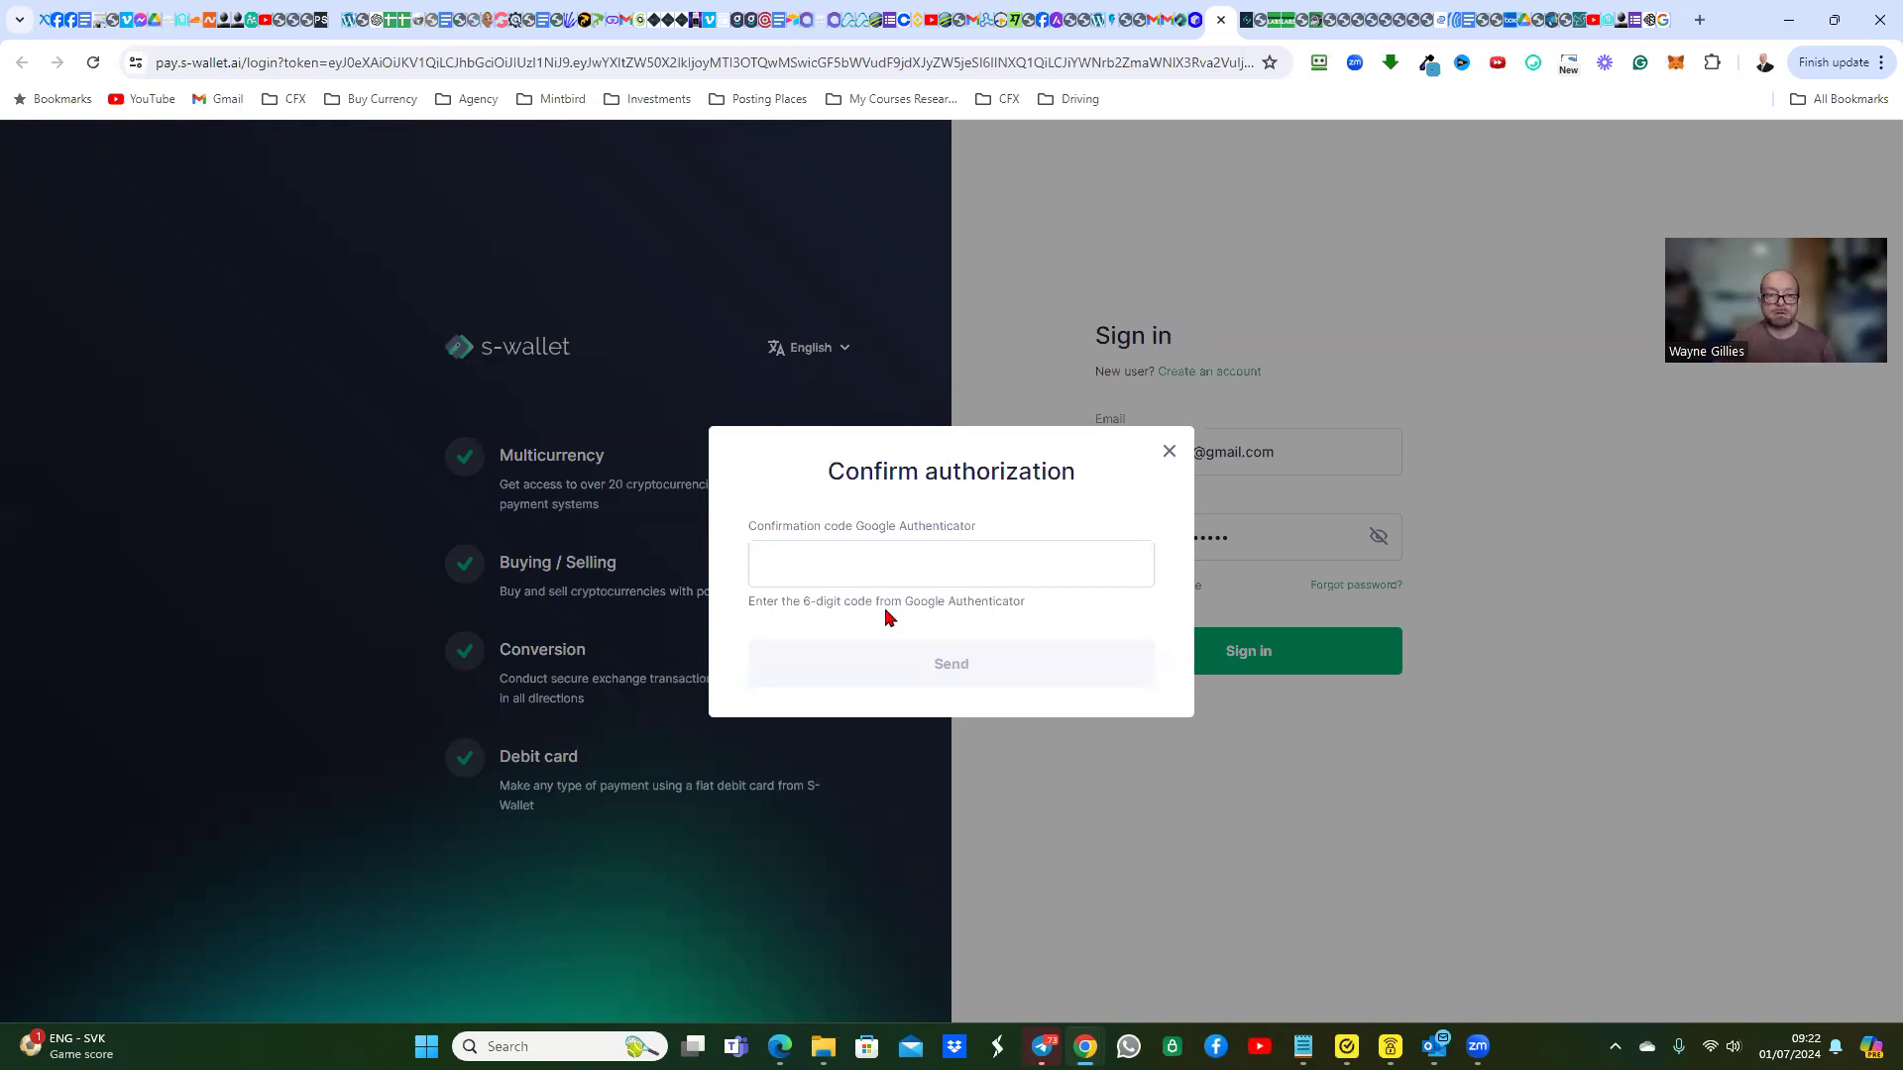
click(877, 558)
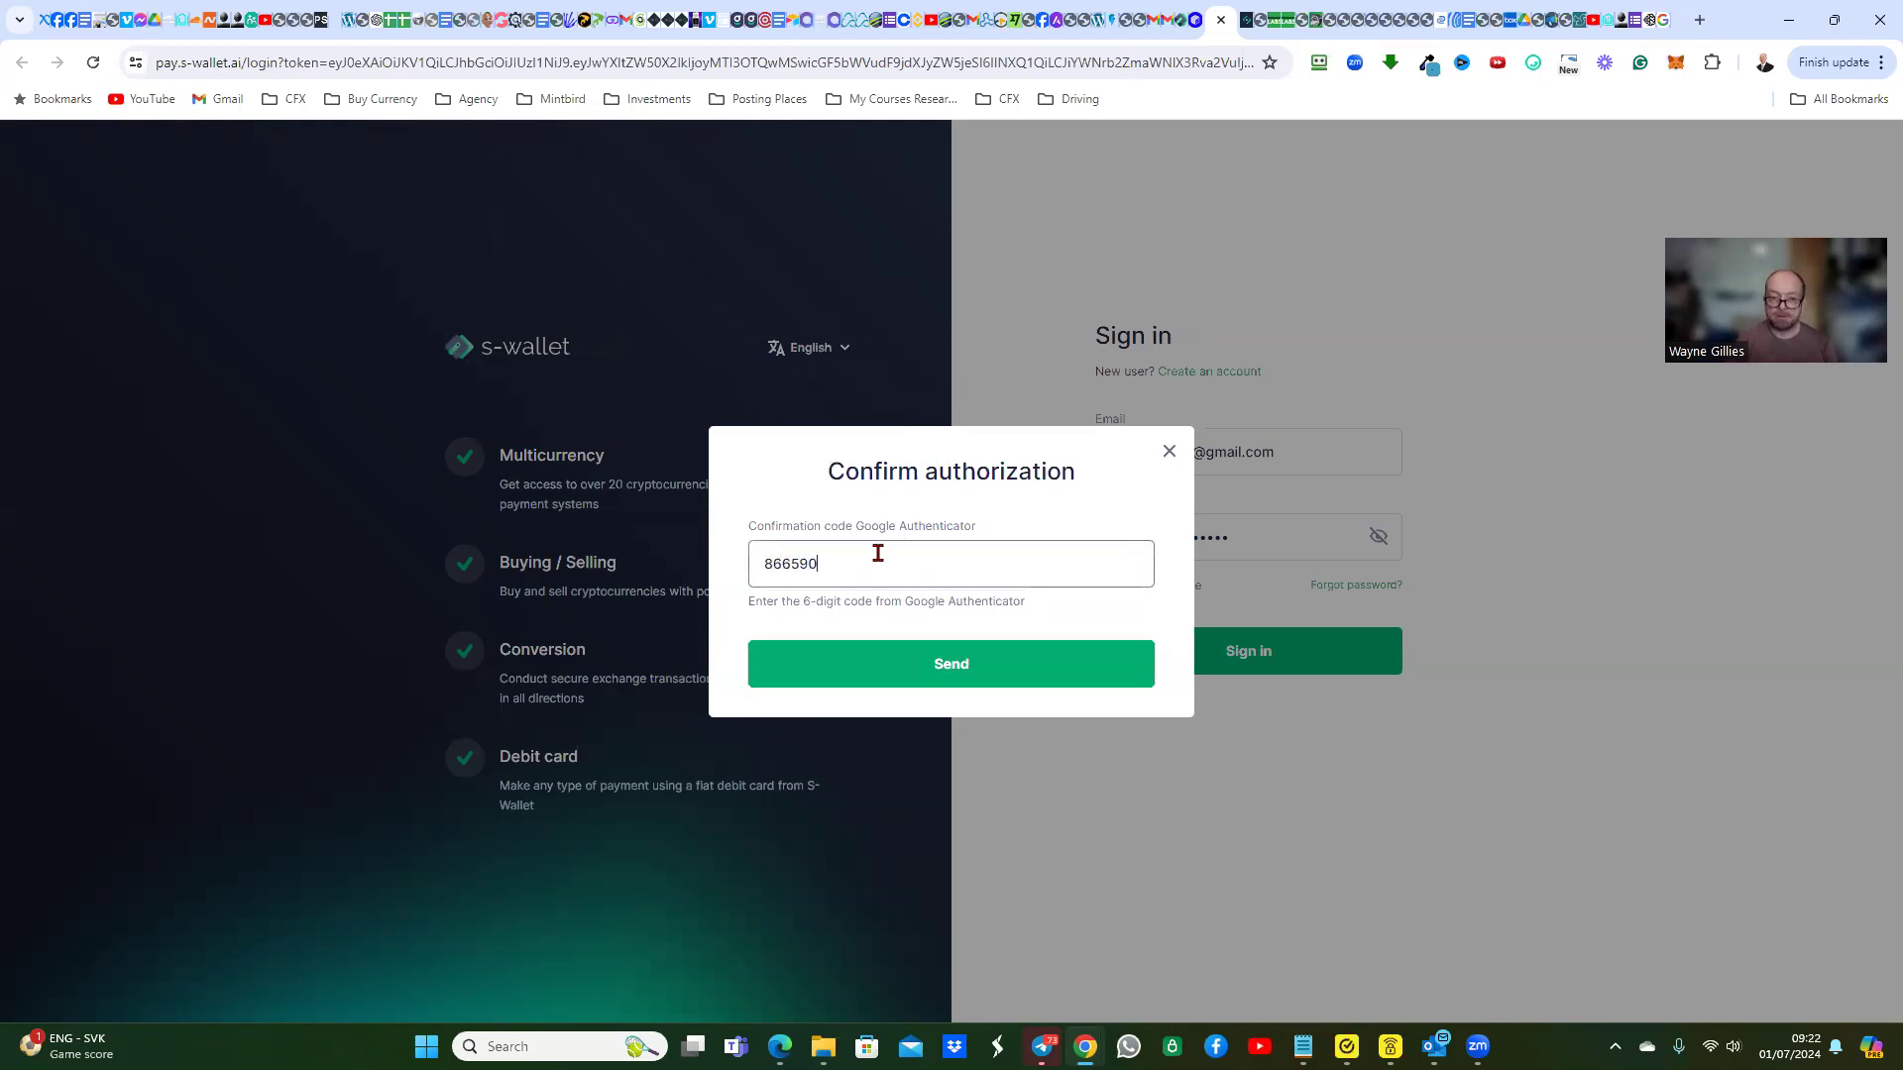
click(937, 663)
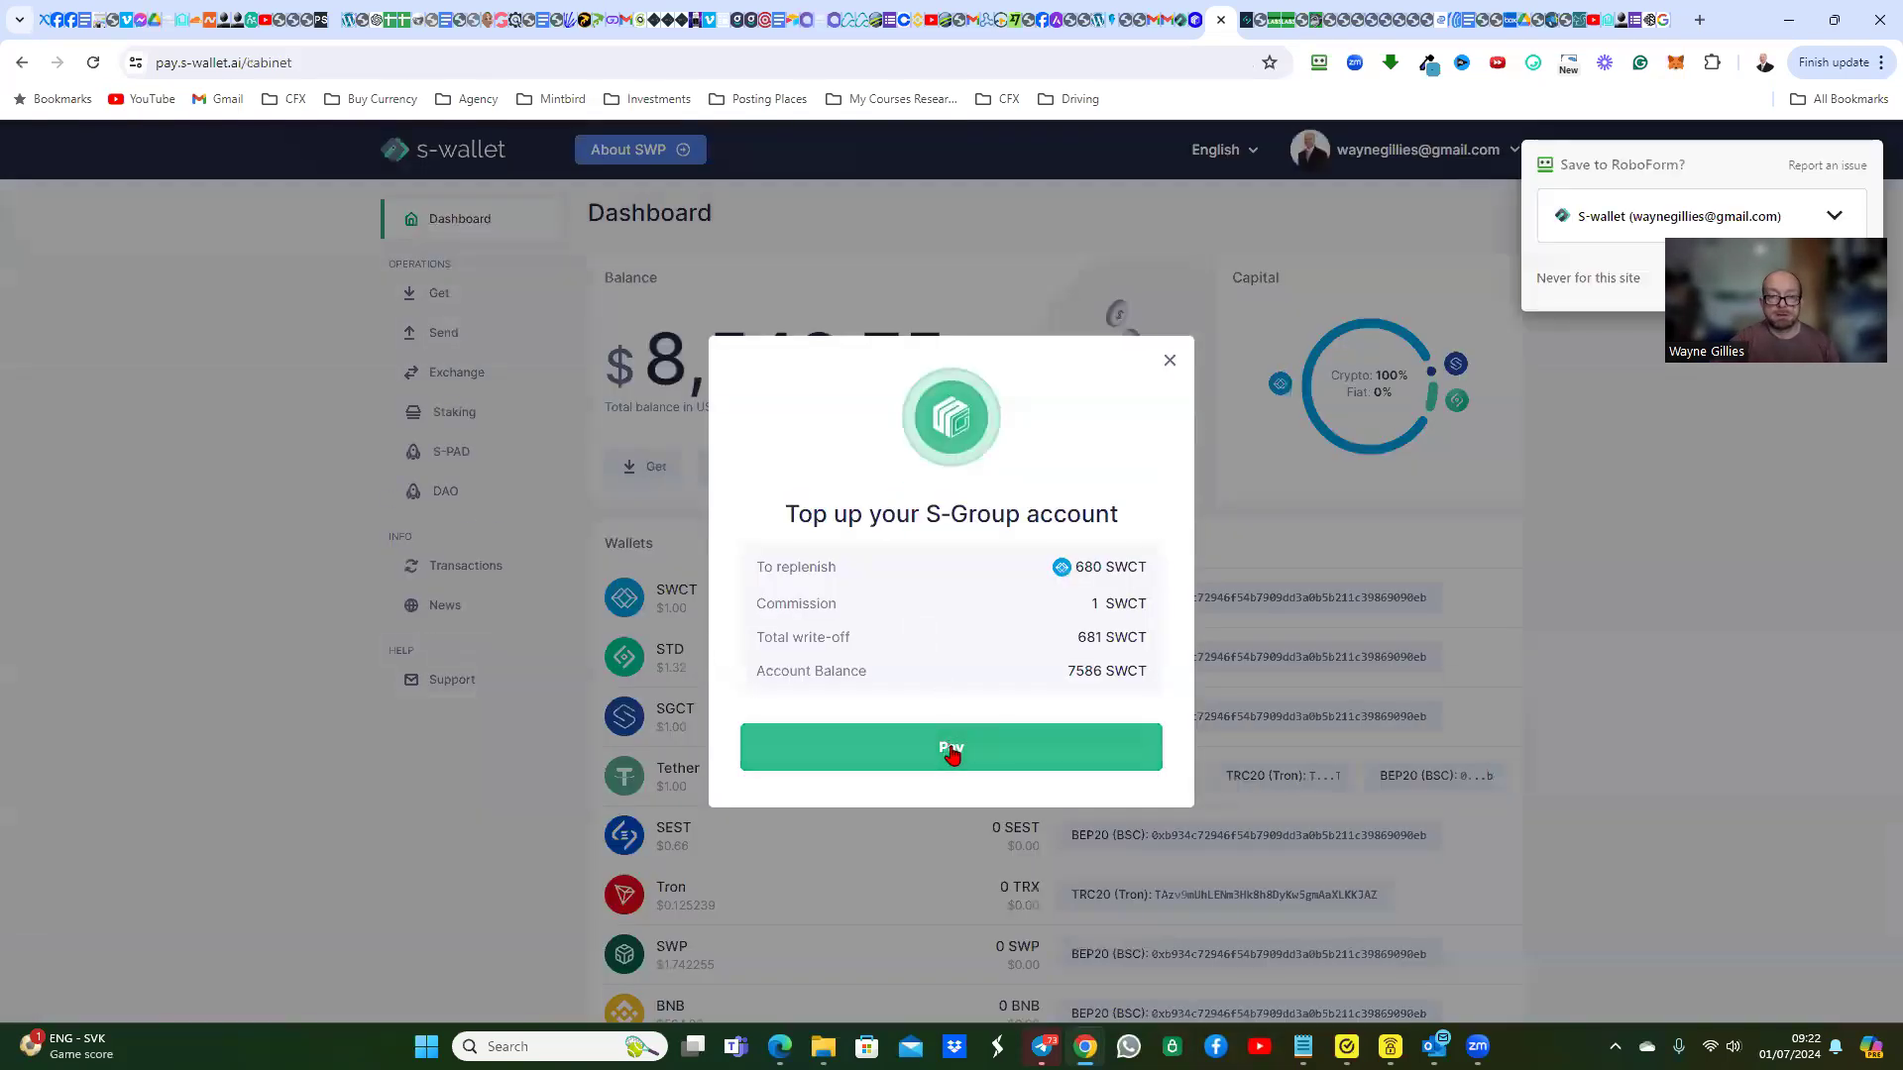
click(952, 750)
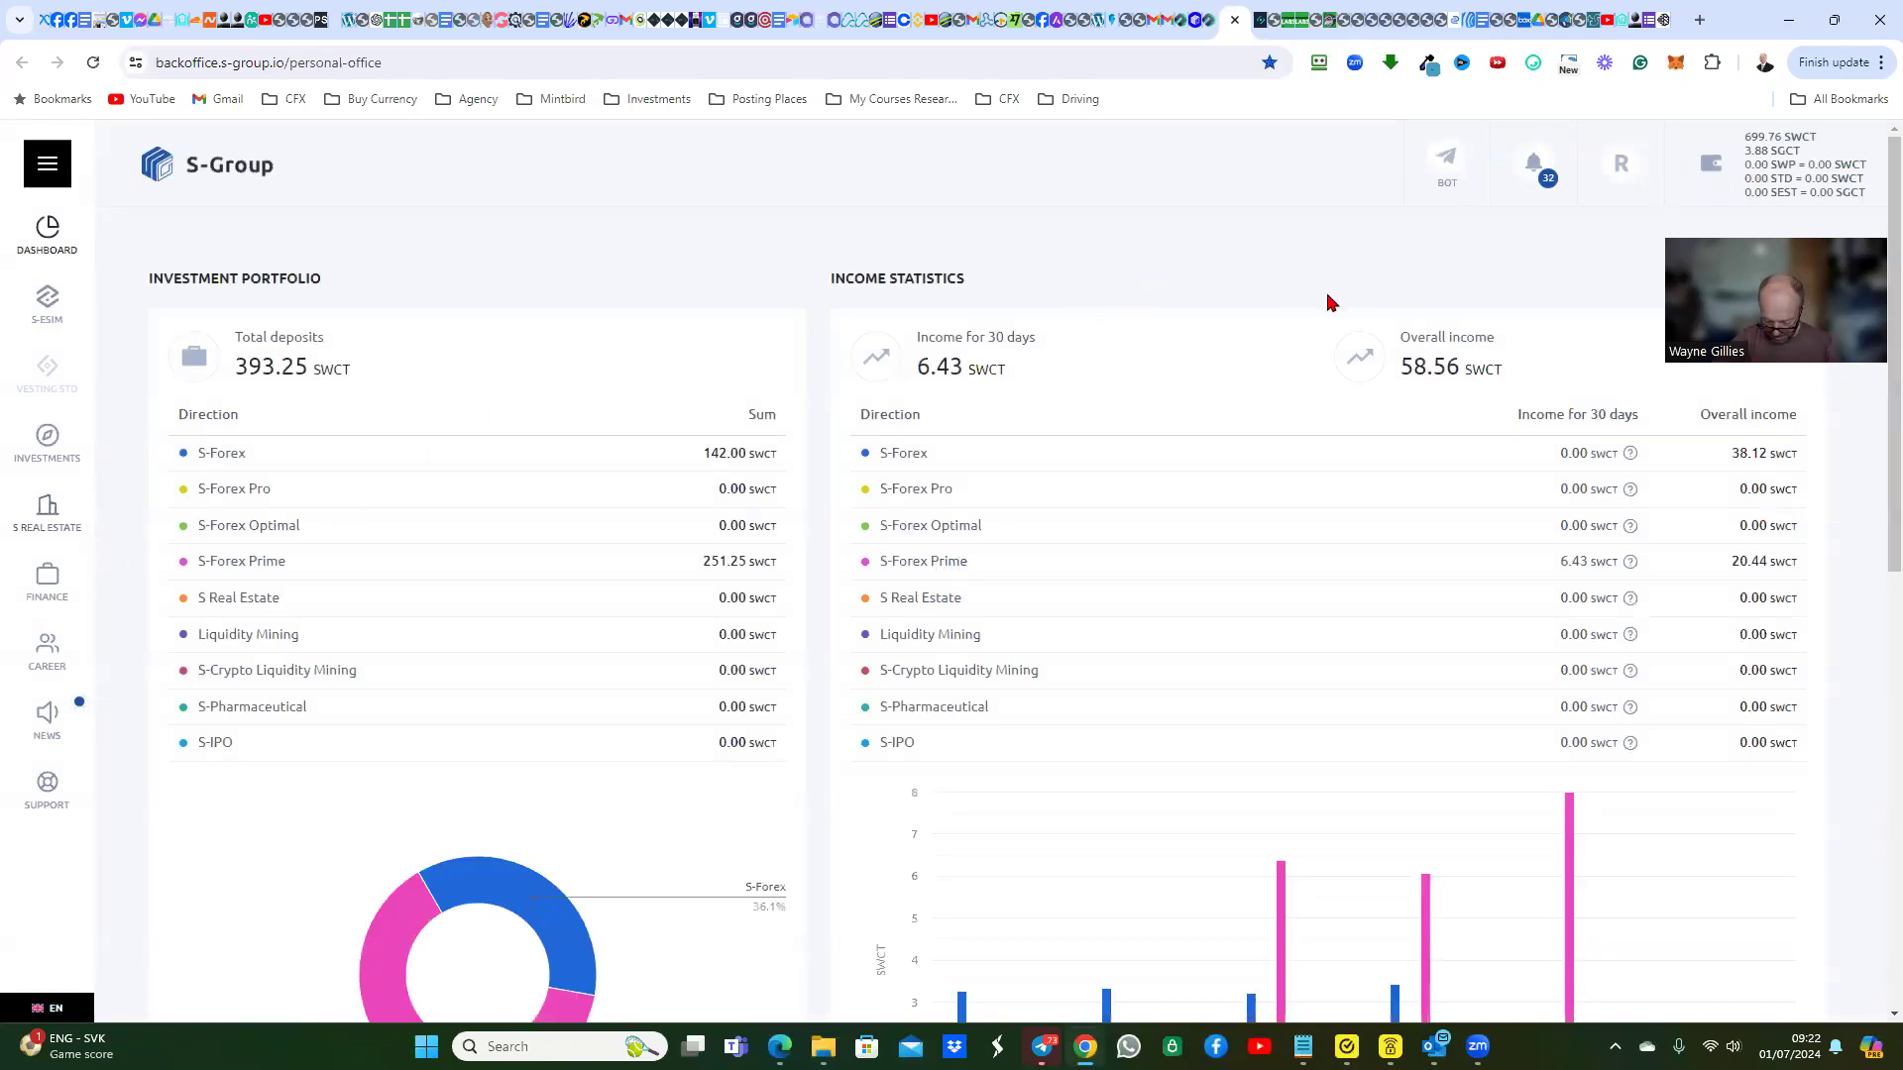
Log into S-Trade with saved credentials, the slider captcha and a 6-digit 2FA code.
click(1264, 19)
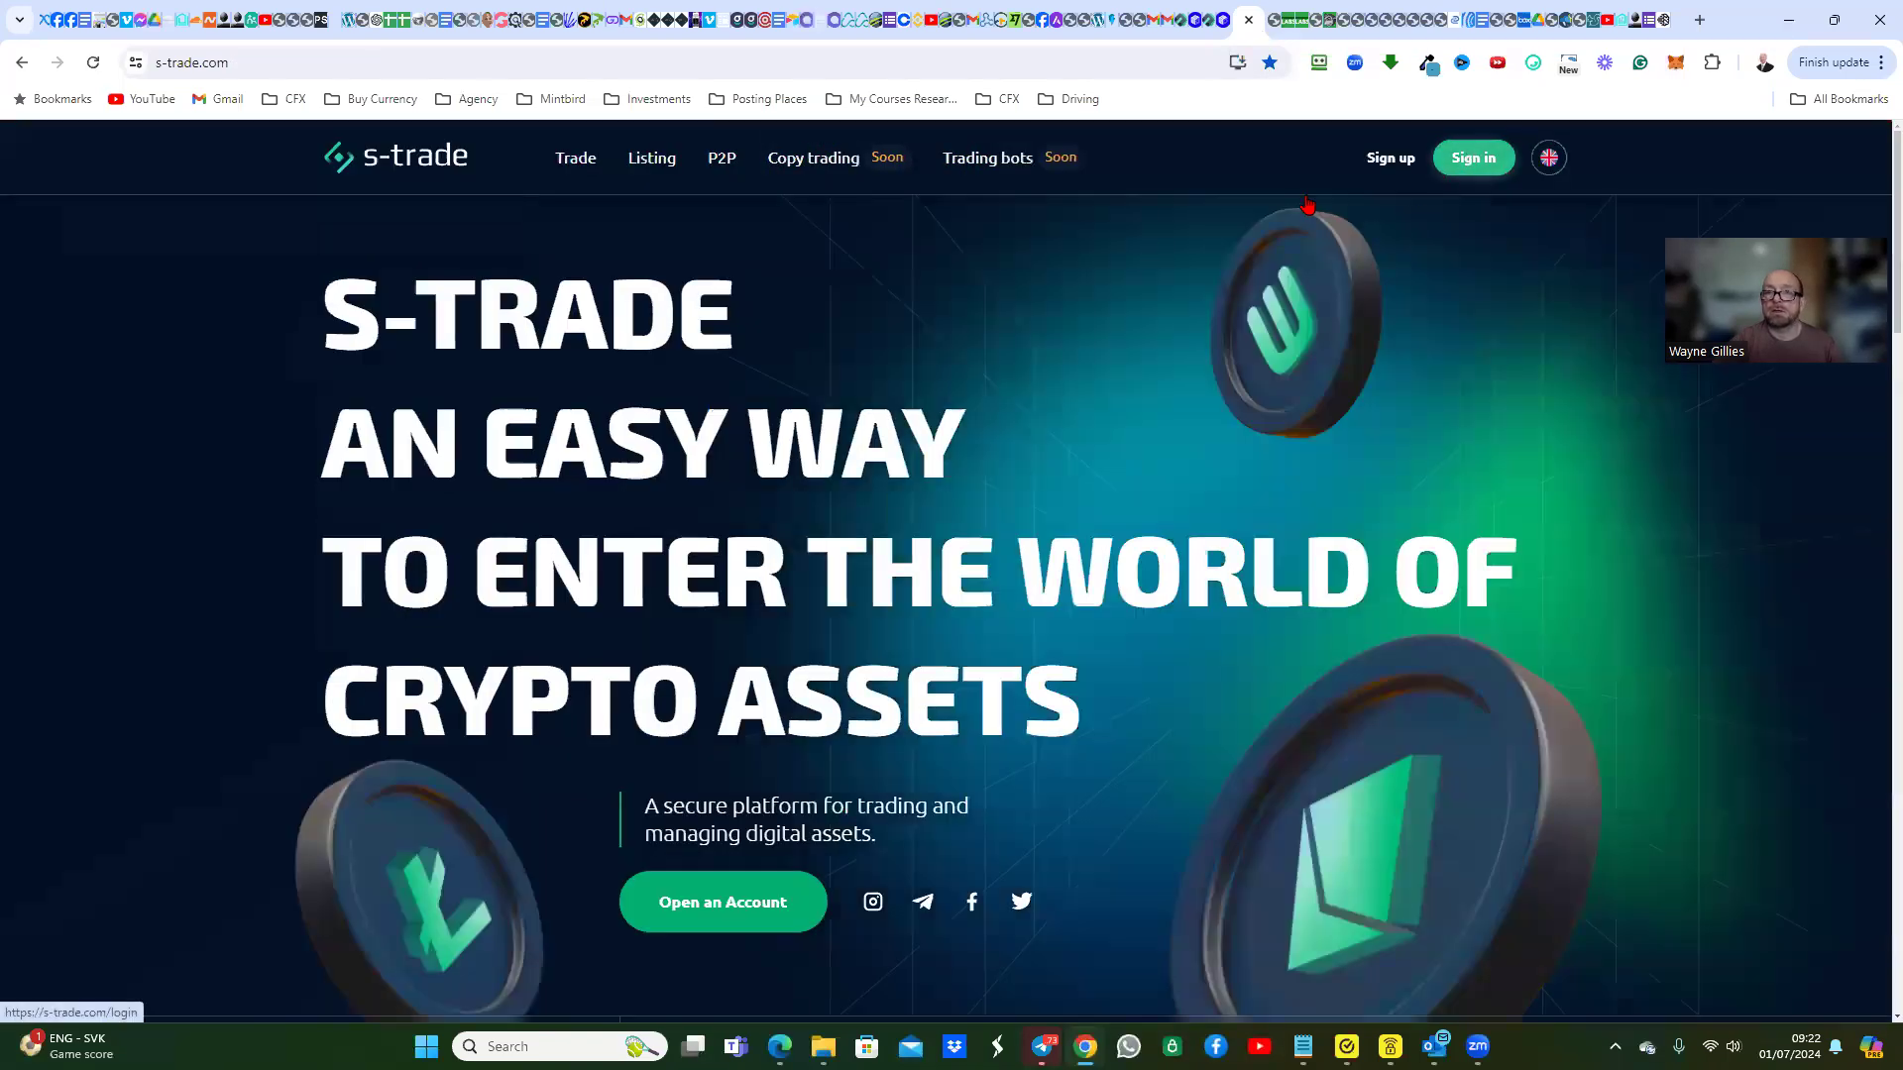
click(1474, 159)
click(1321, 62)
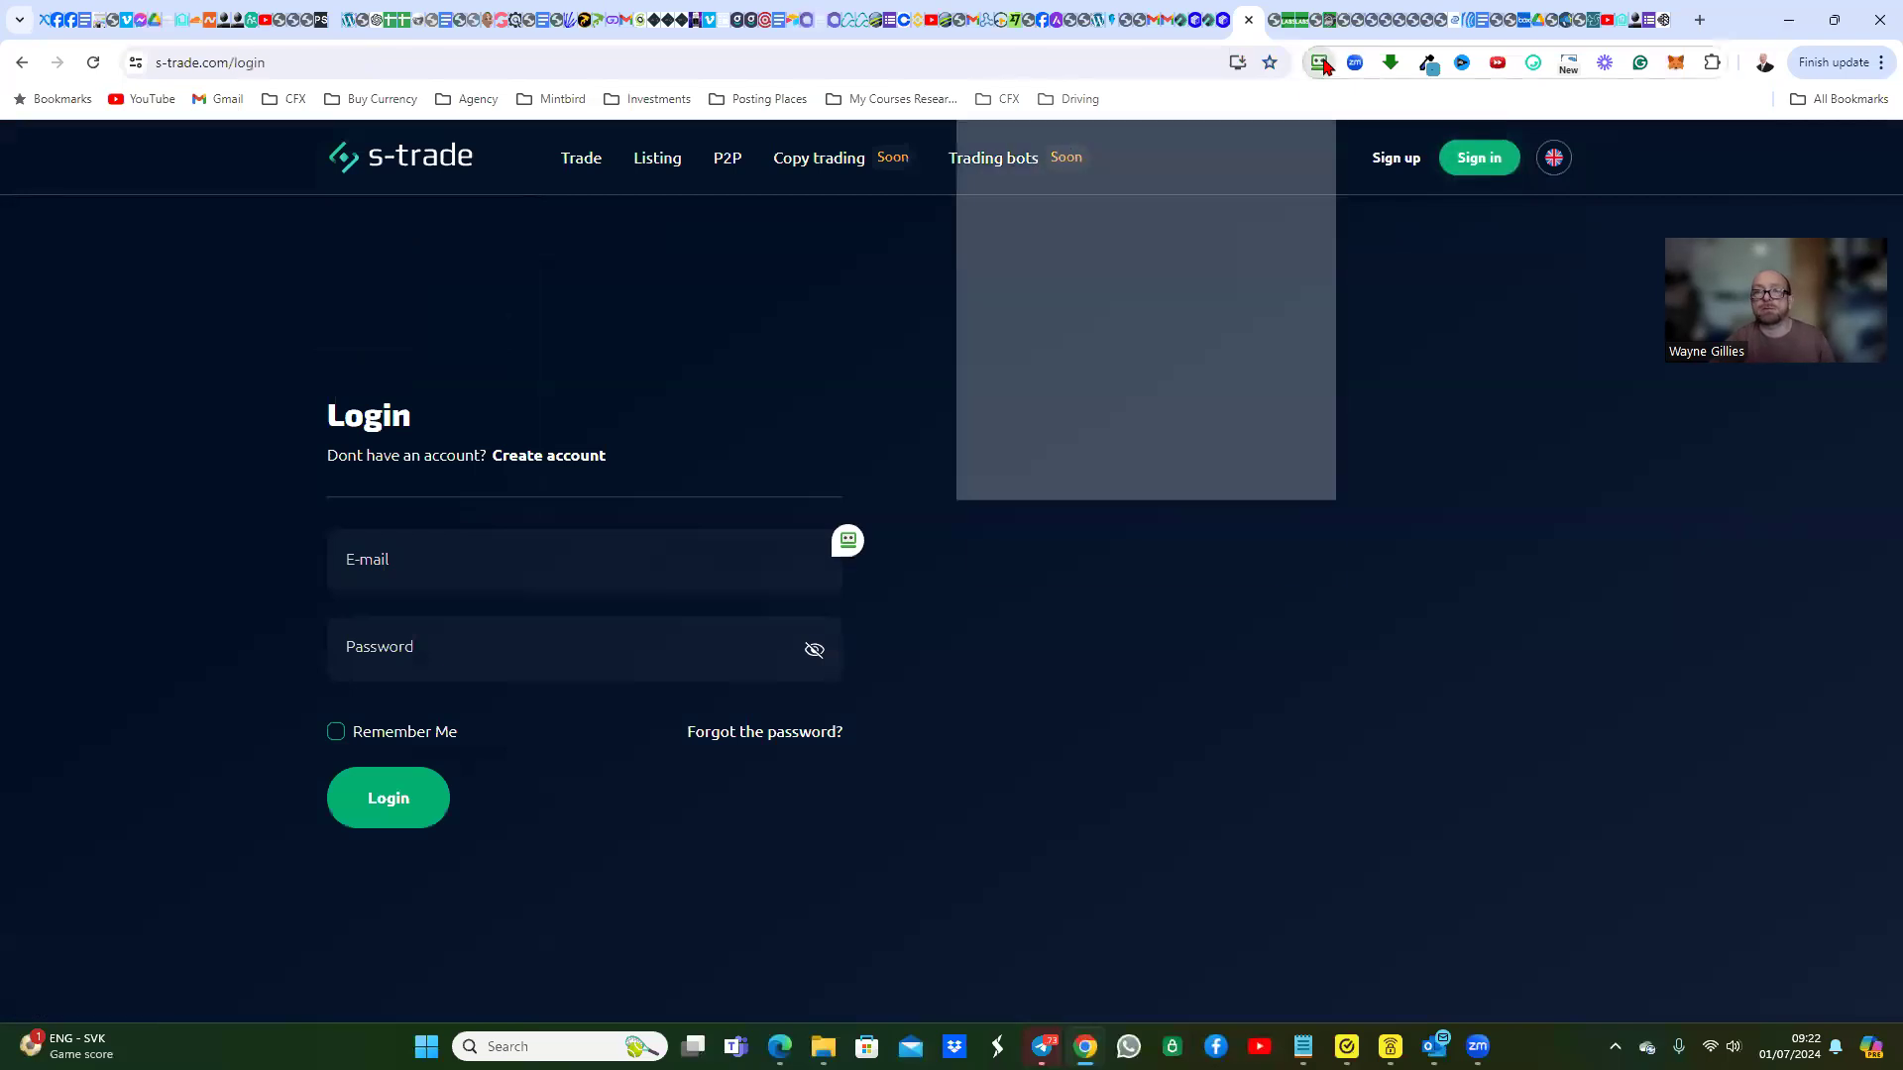
click(1057, 265)
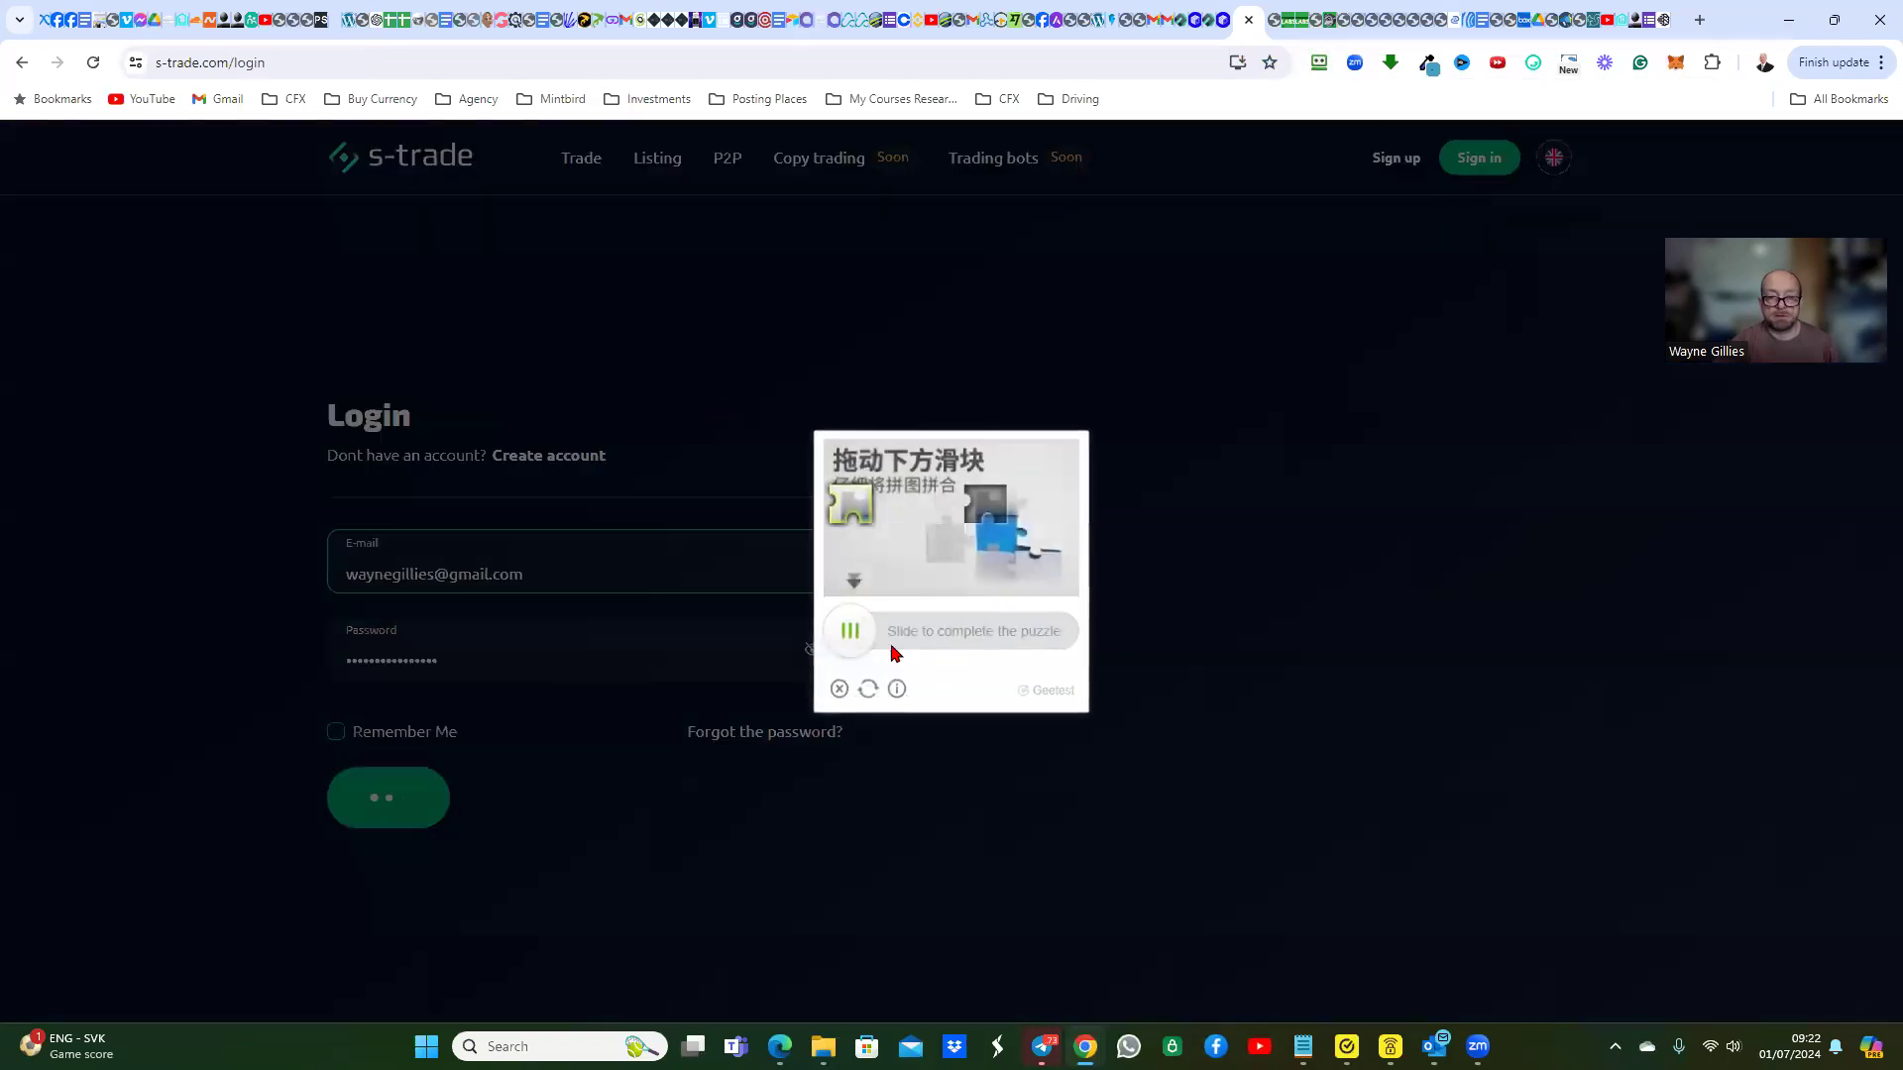
drag(850, 633, 996, 636)
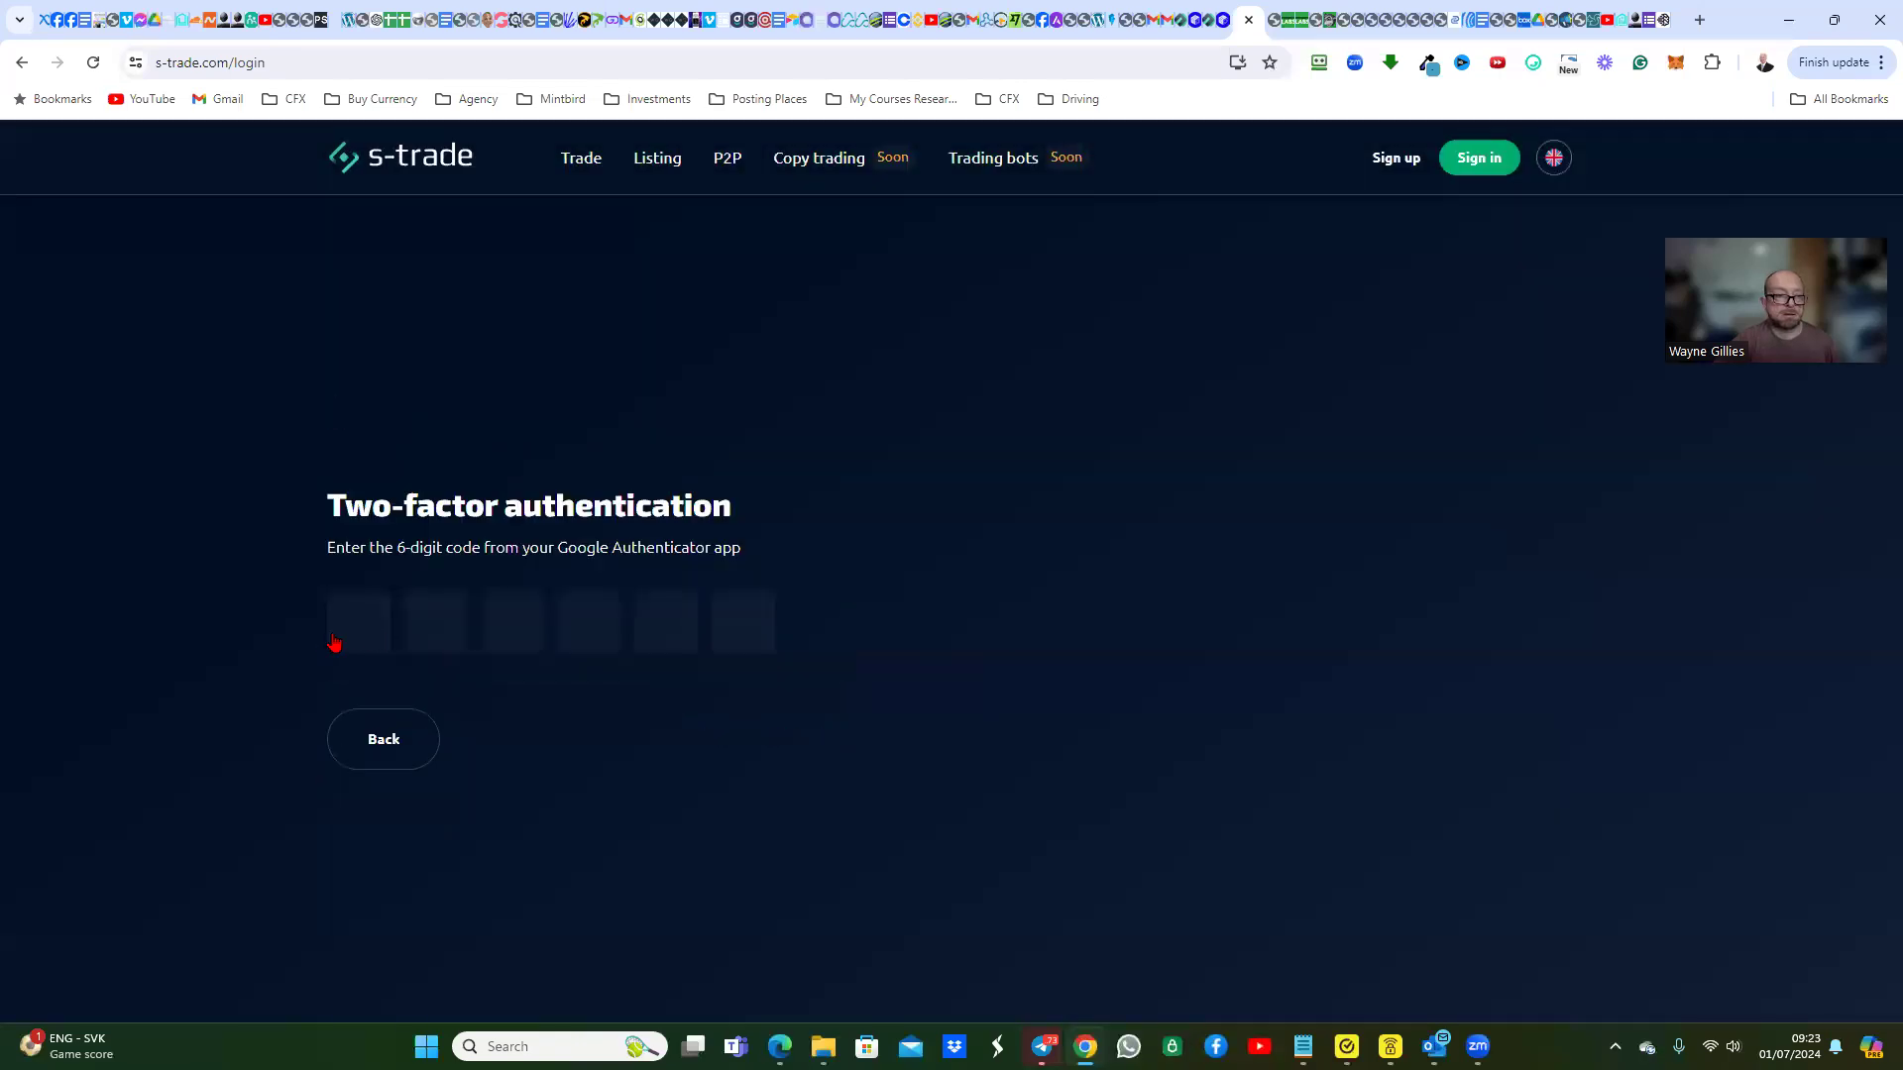
click(366, 640)
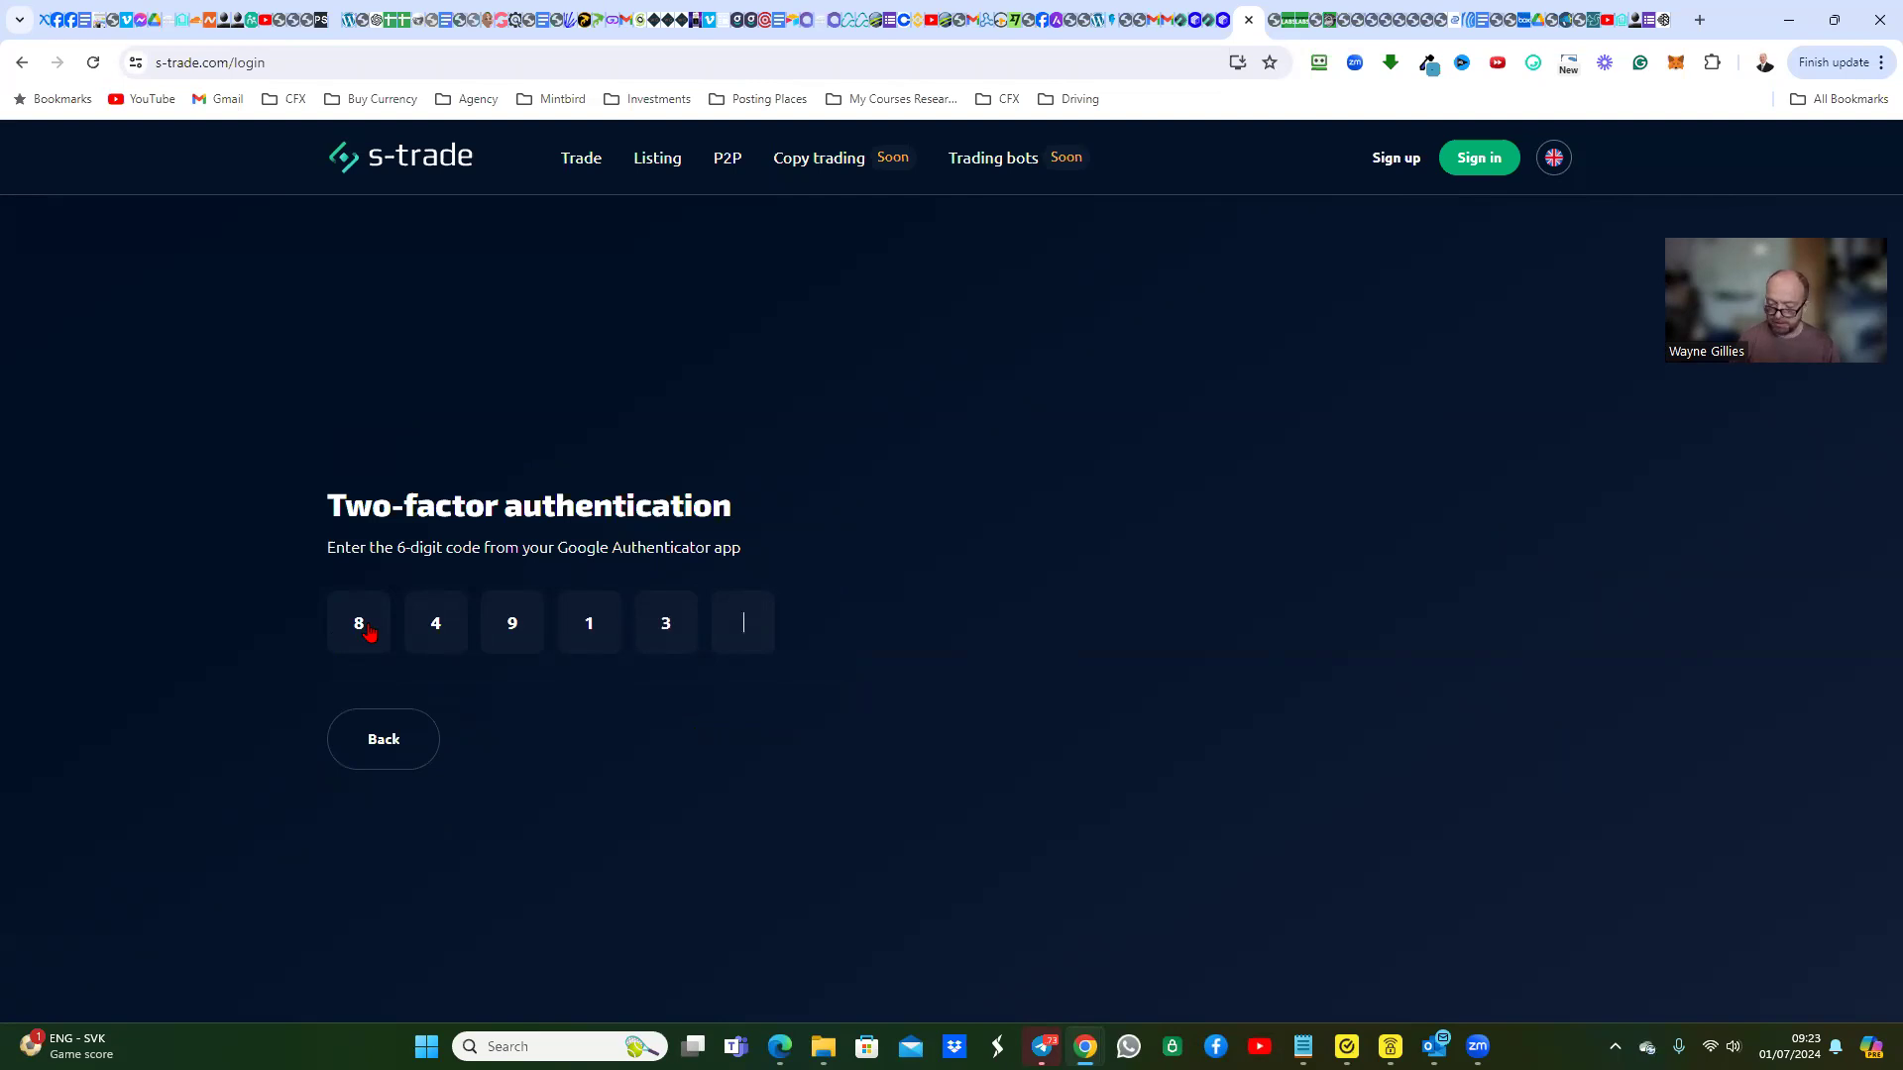
text(8)
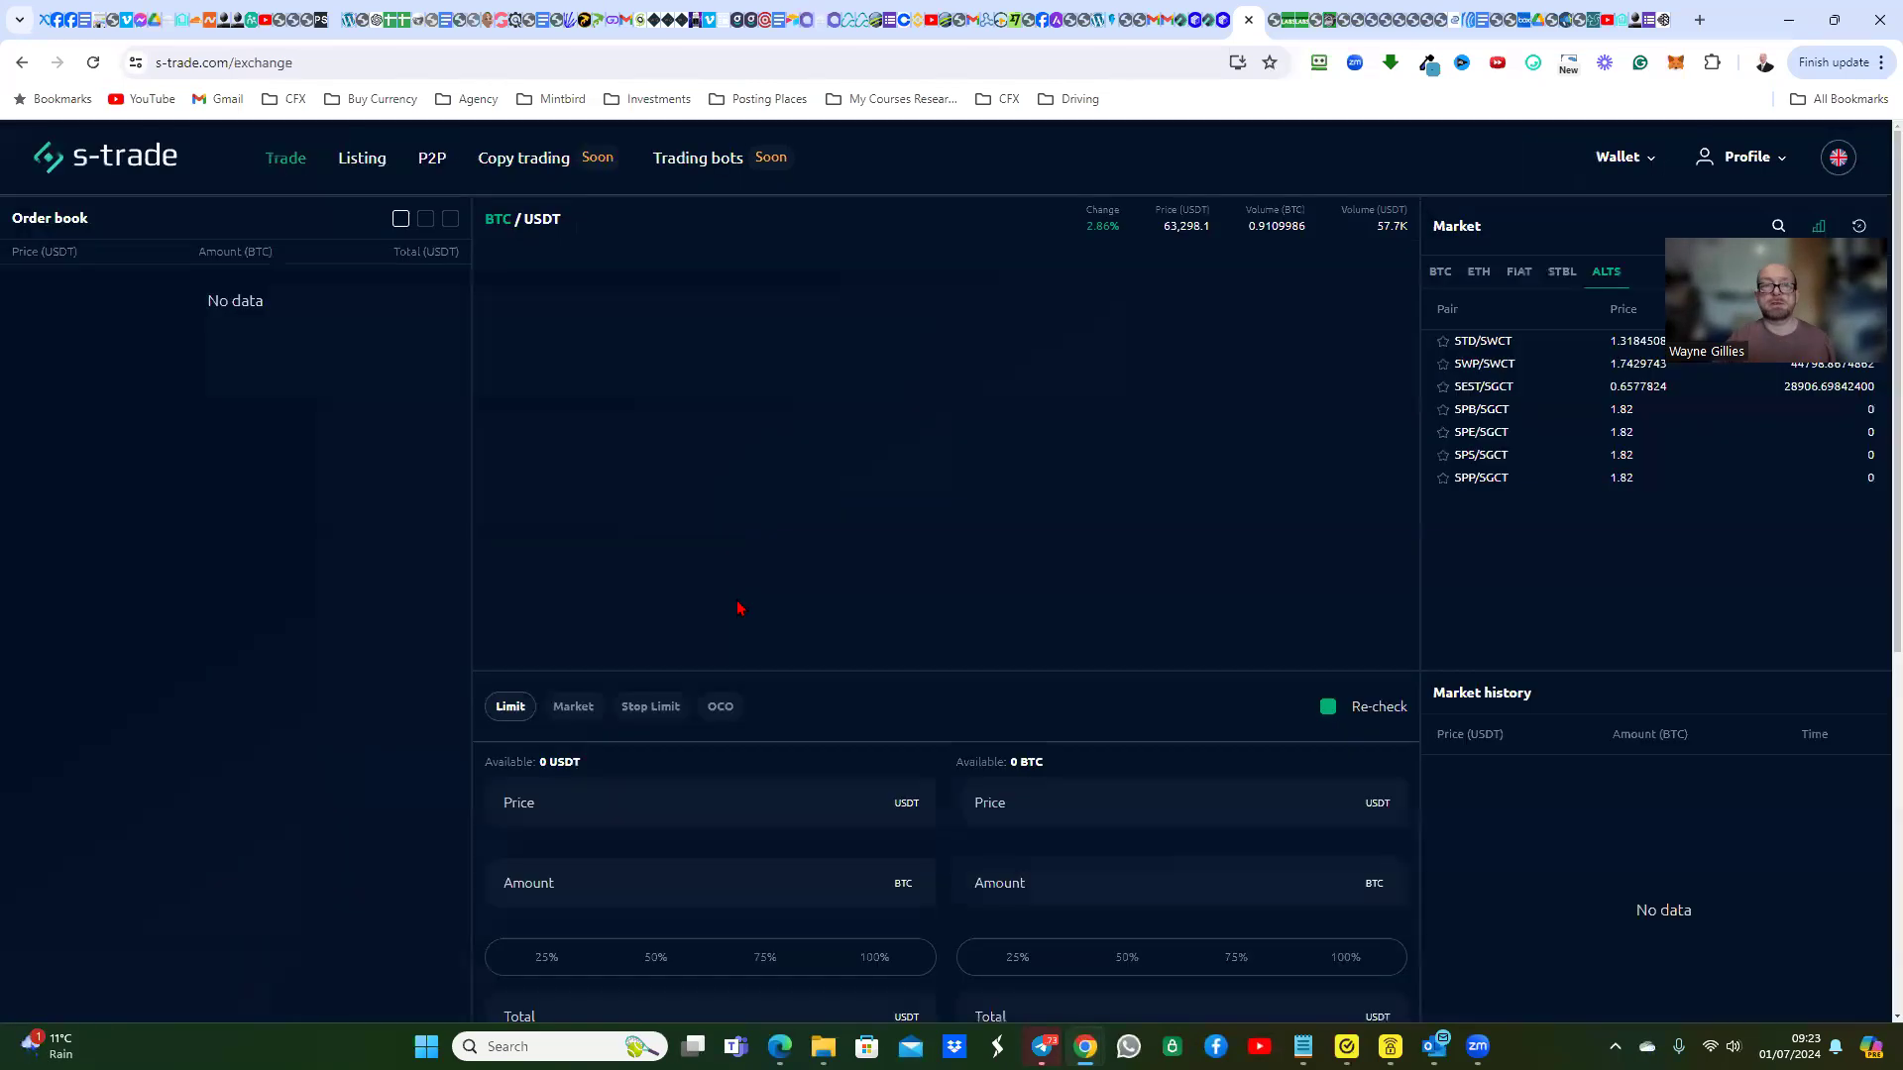
Choose SWCT on S-Trade's wallet deposit page and copy its BEP-20 address.
click(1624, 156)
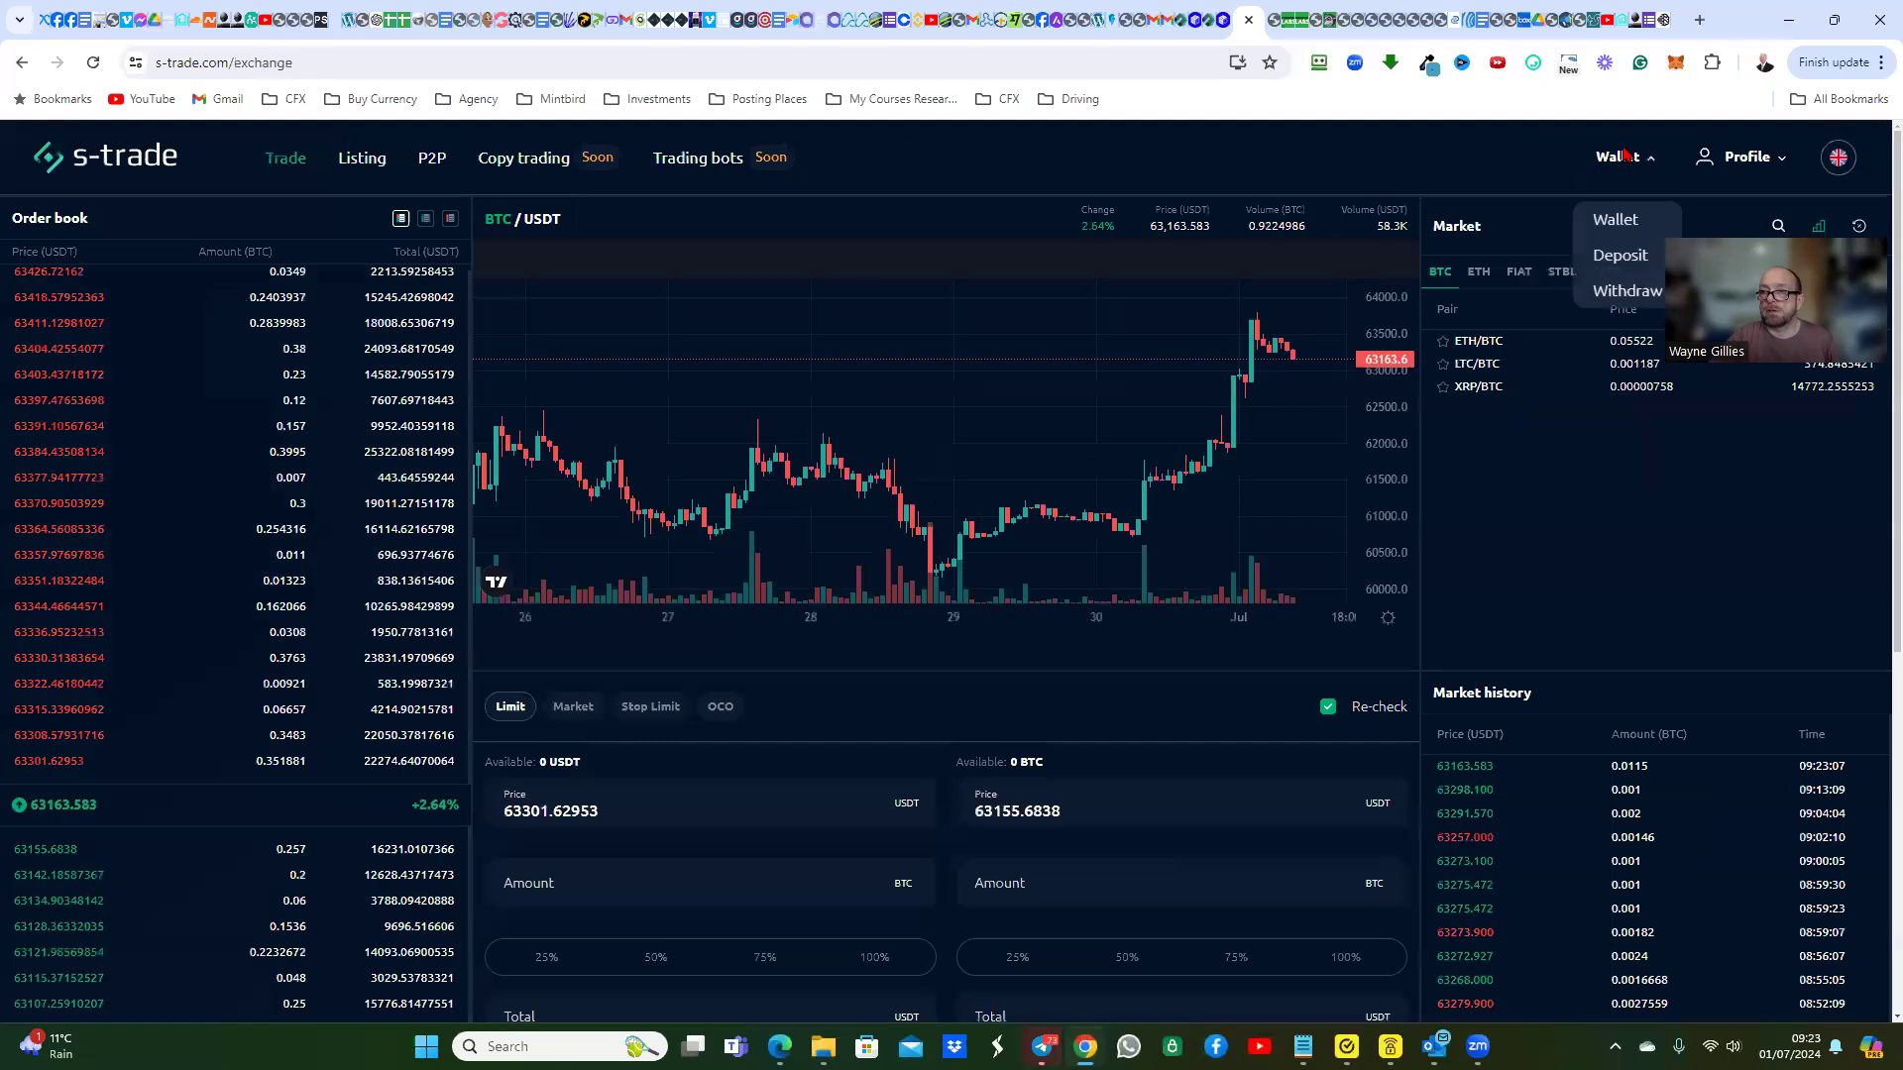
click(1616, 221)
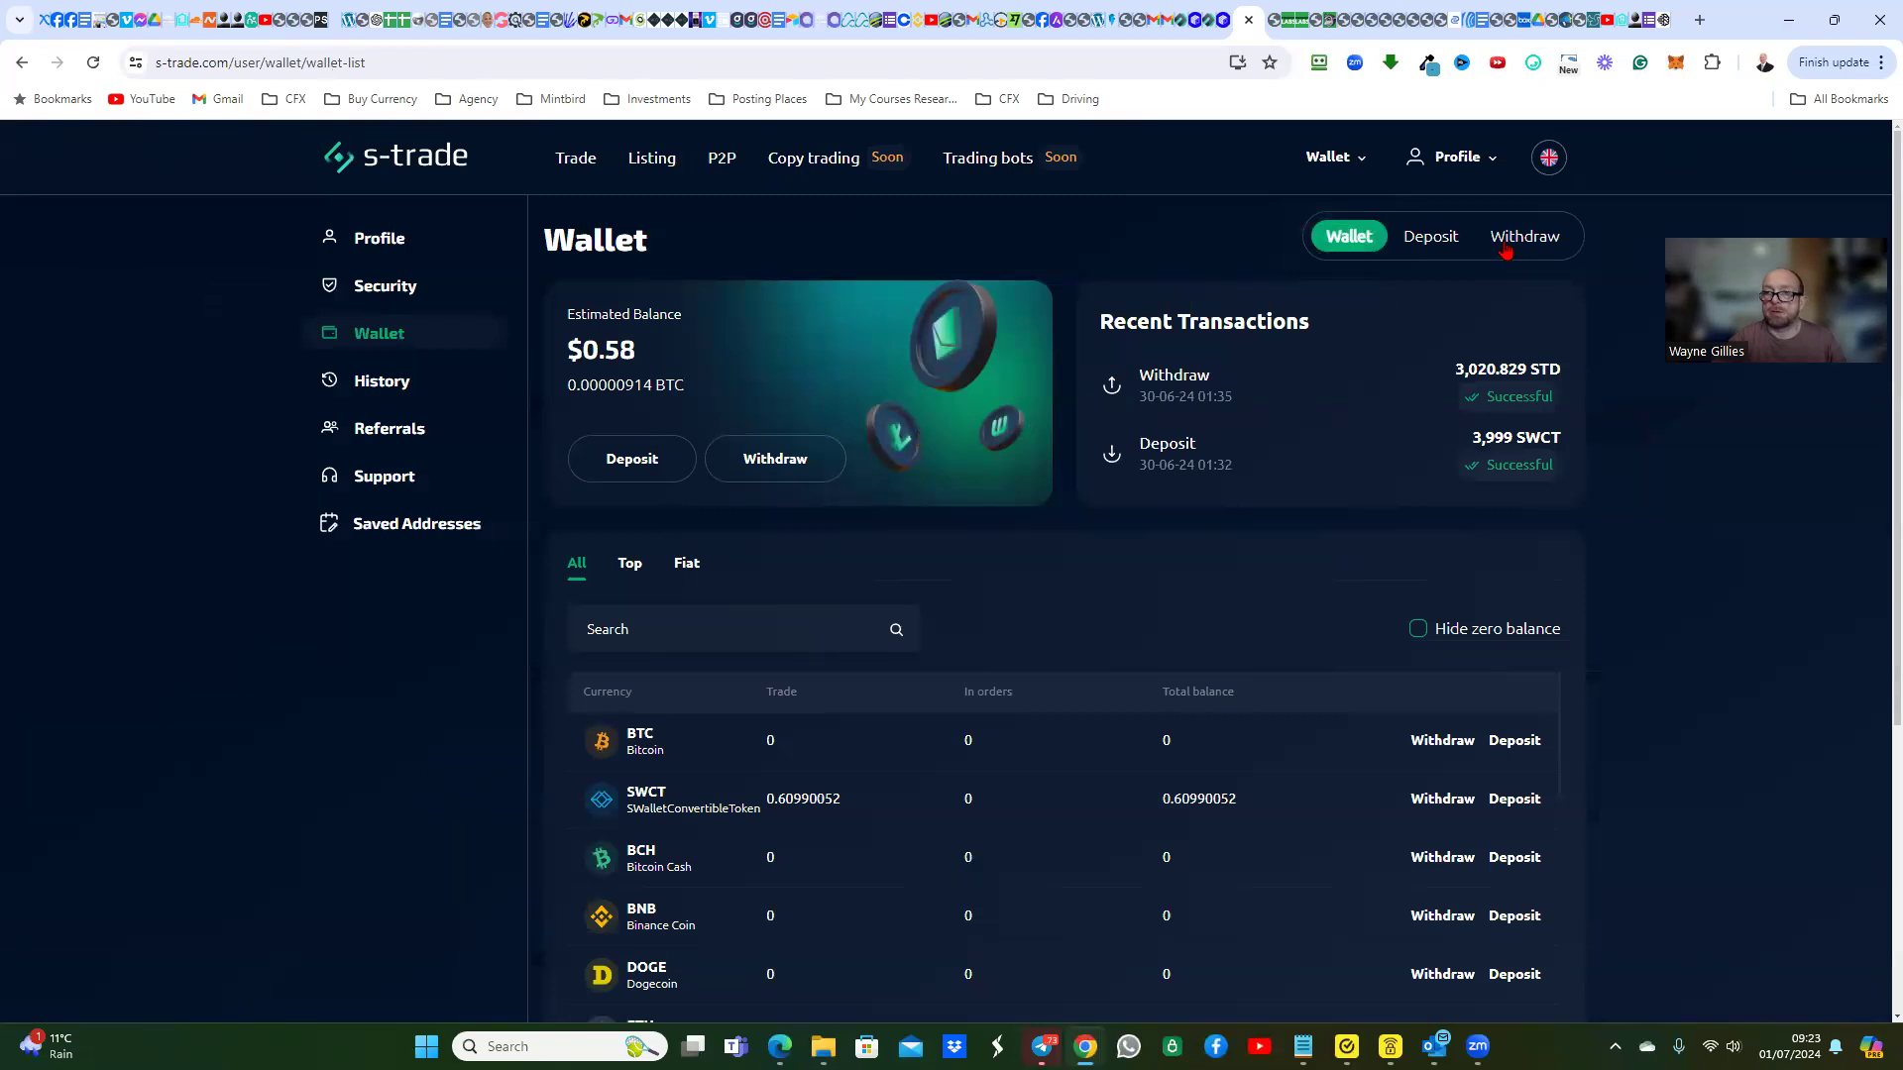
click(1431, 236)
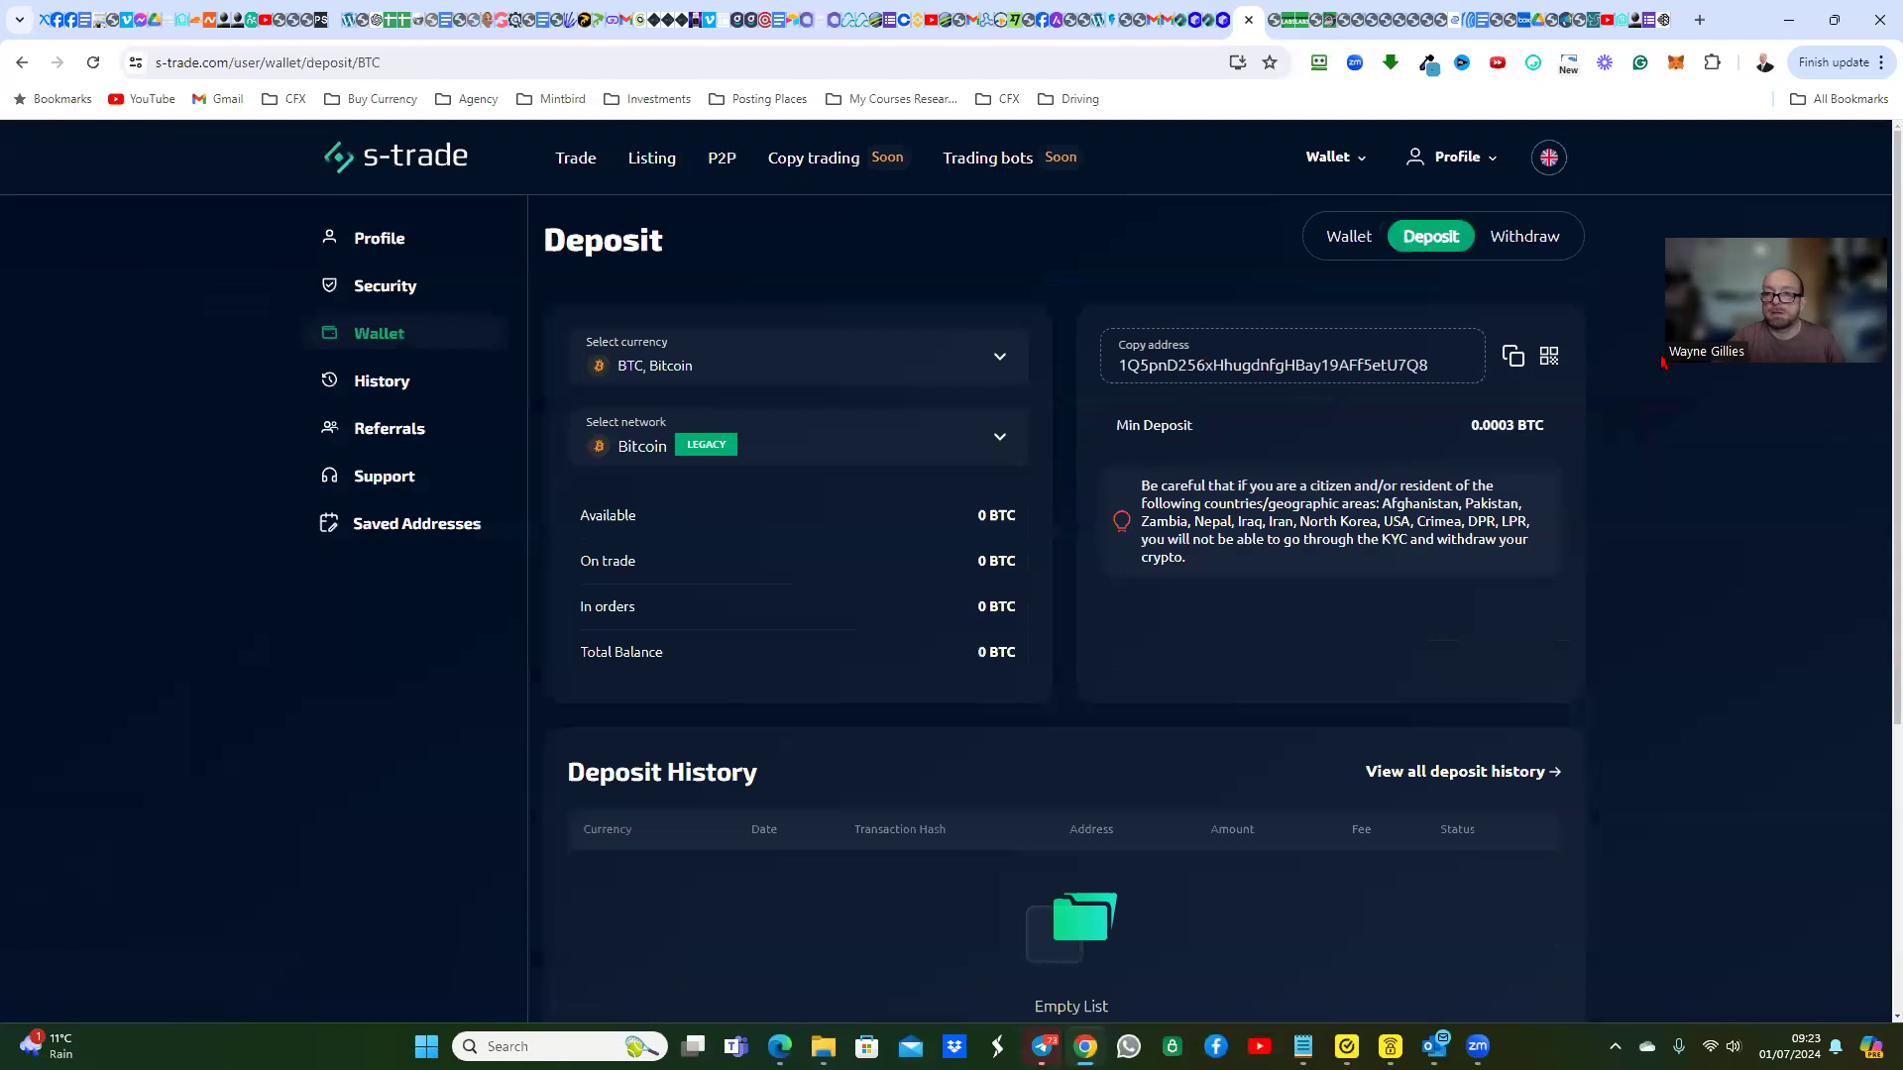
click(1514, 358)
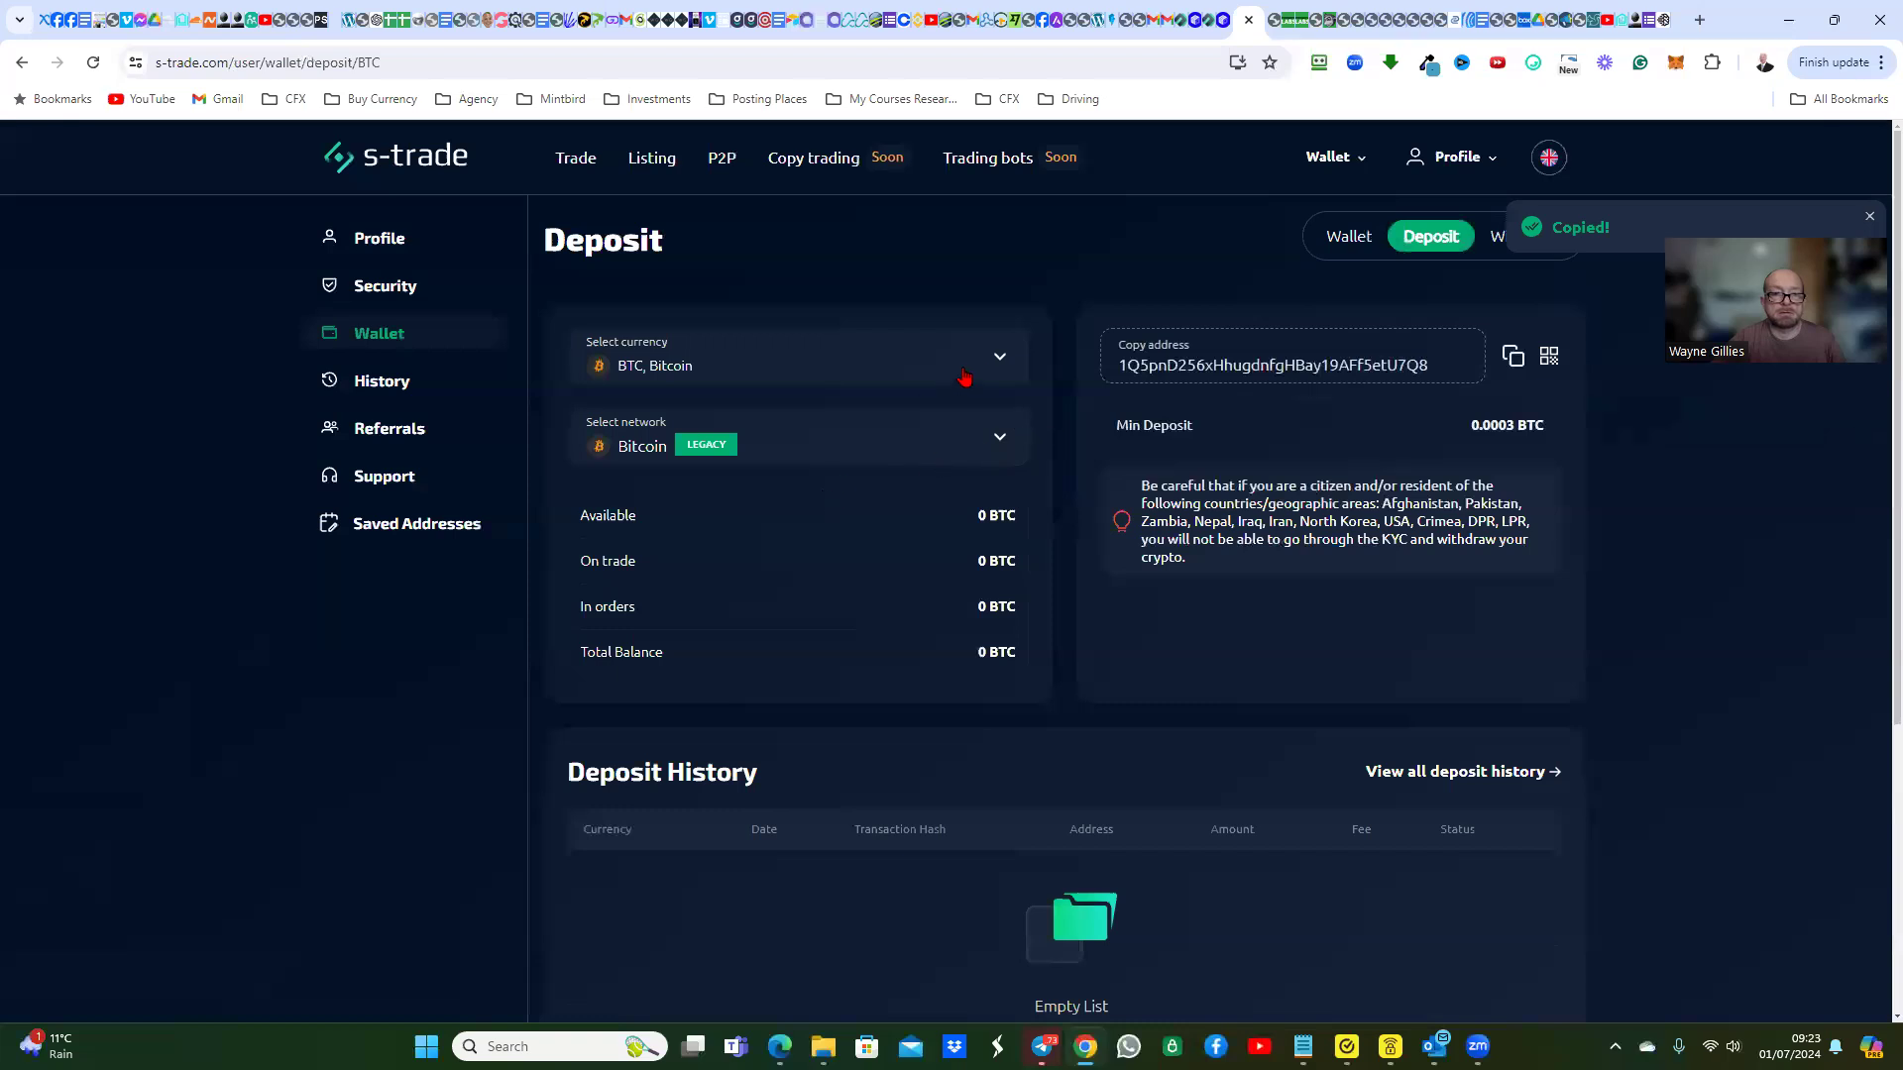
click(1000, 360)
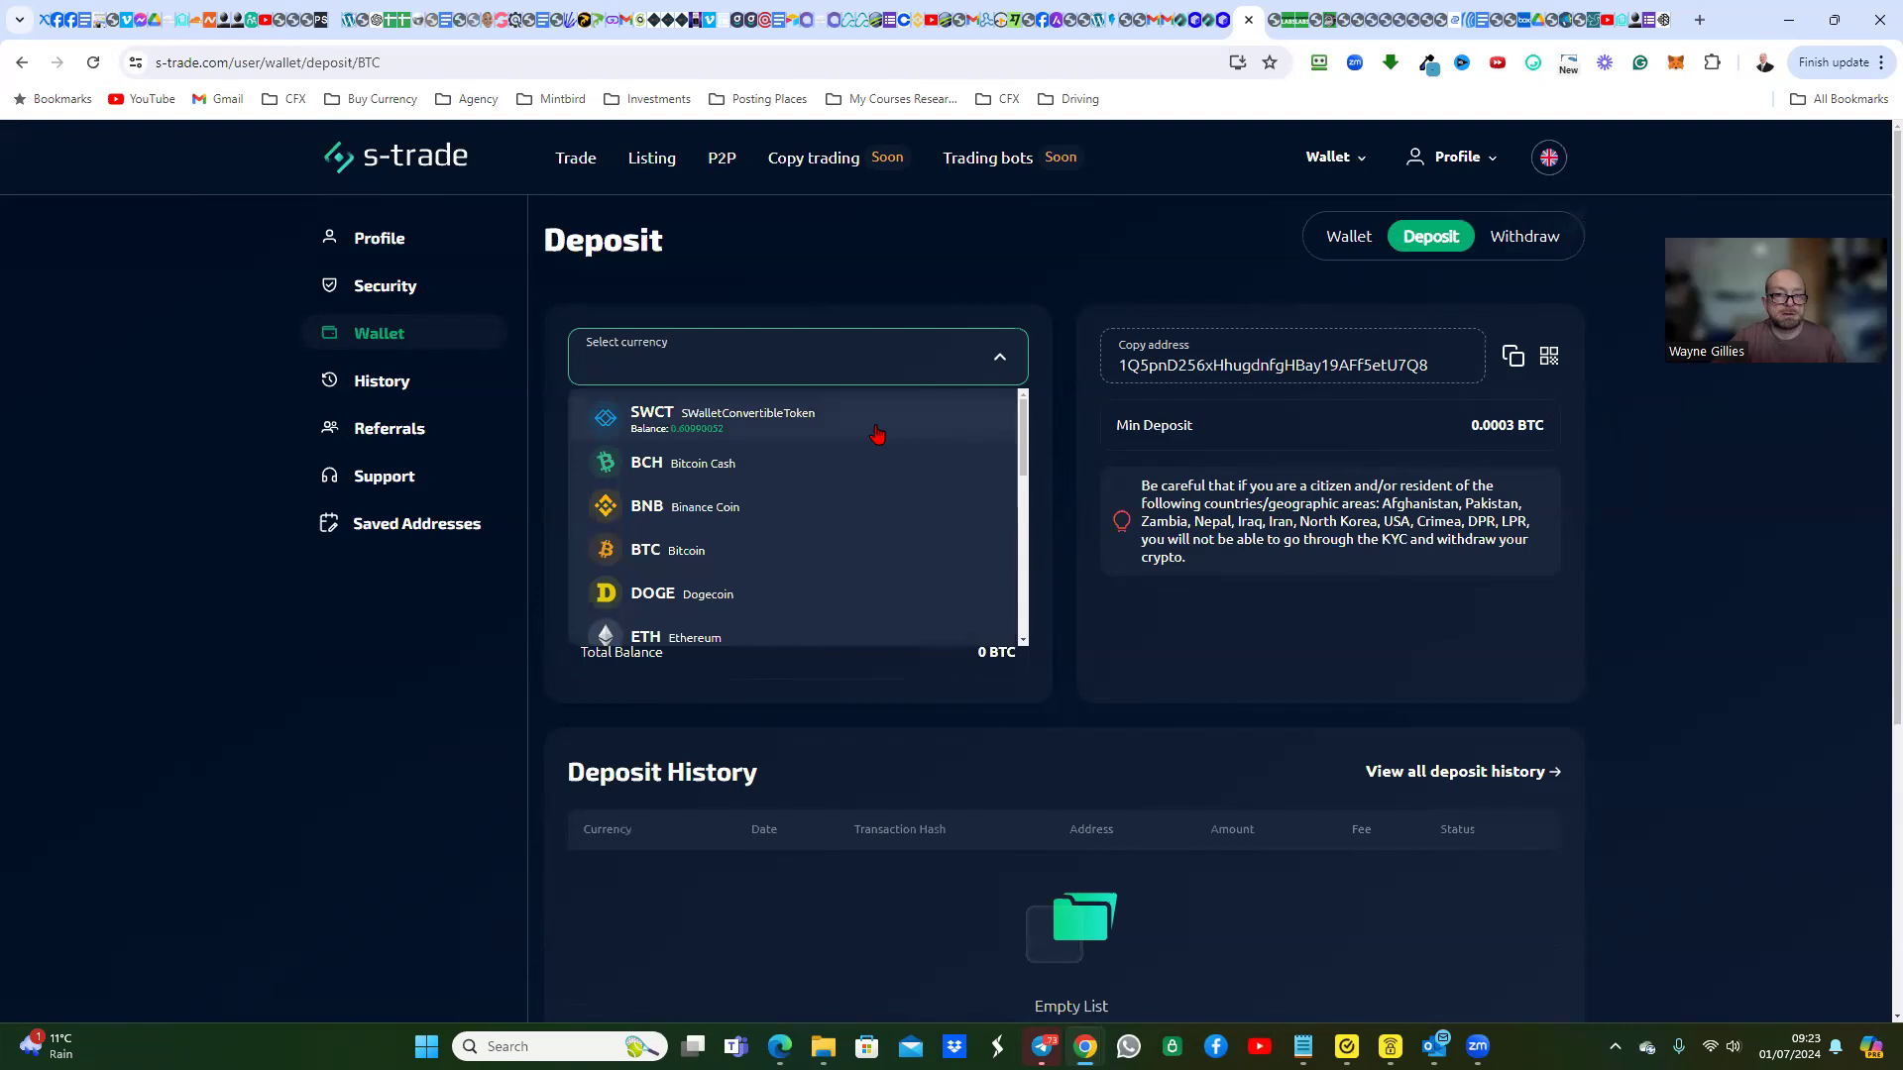
key(Escape)
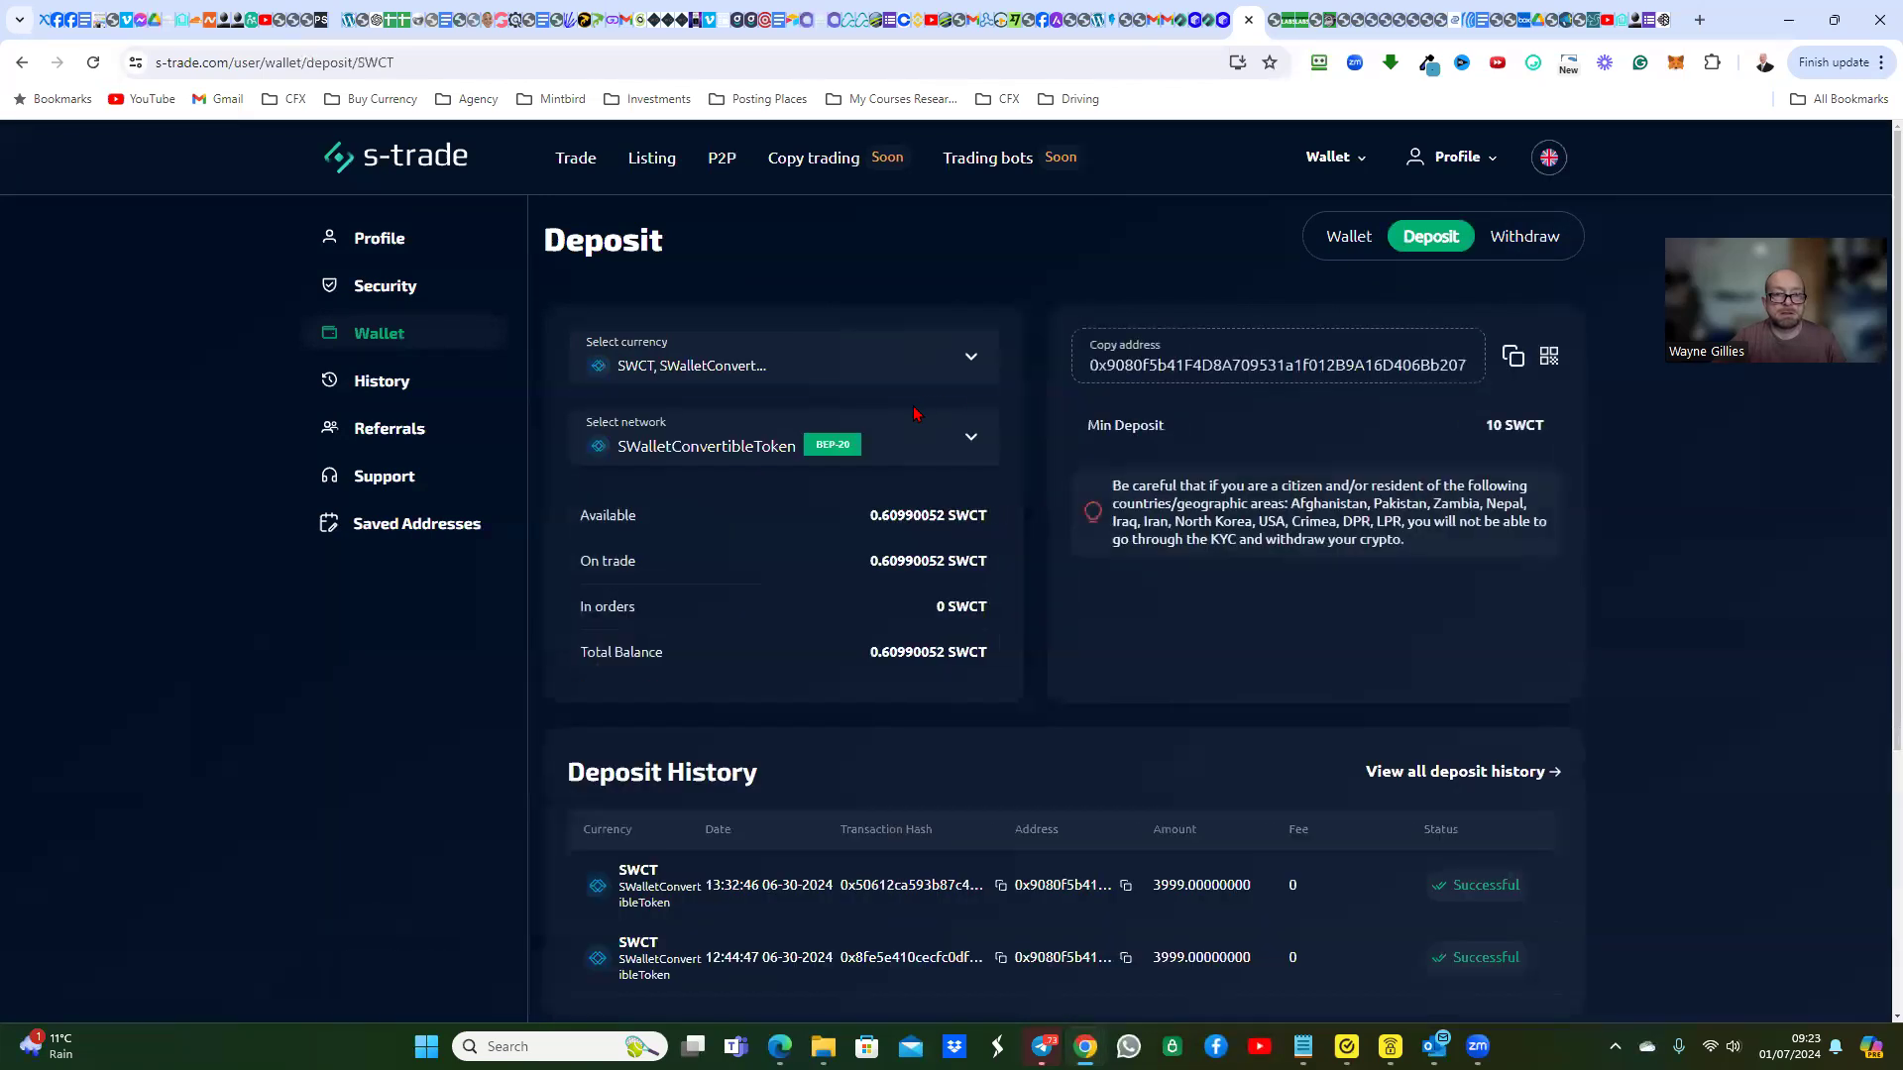
click(1515, 361)
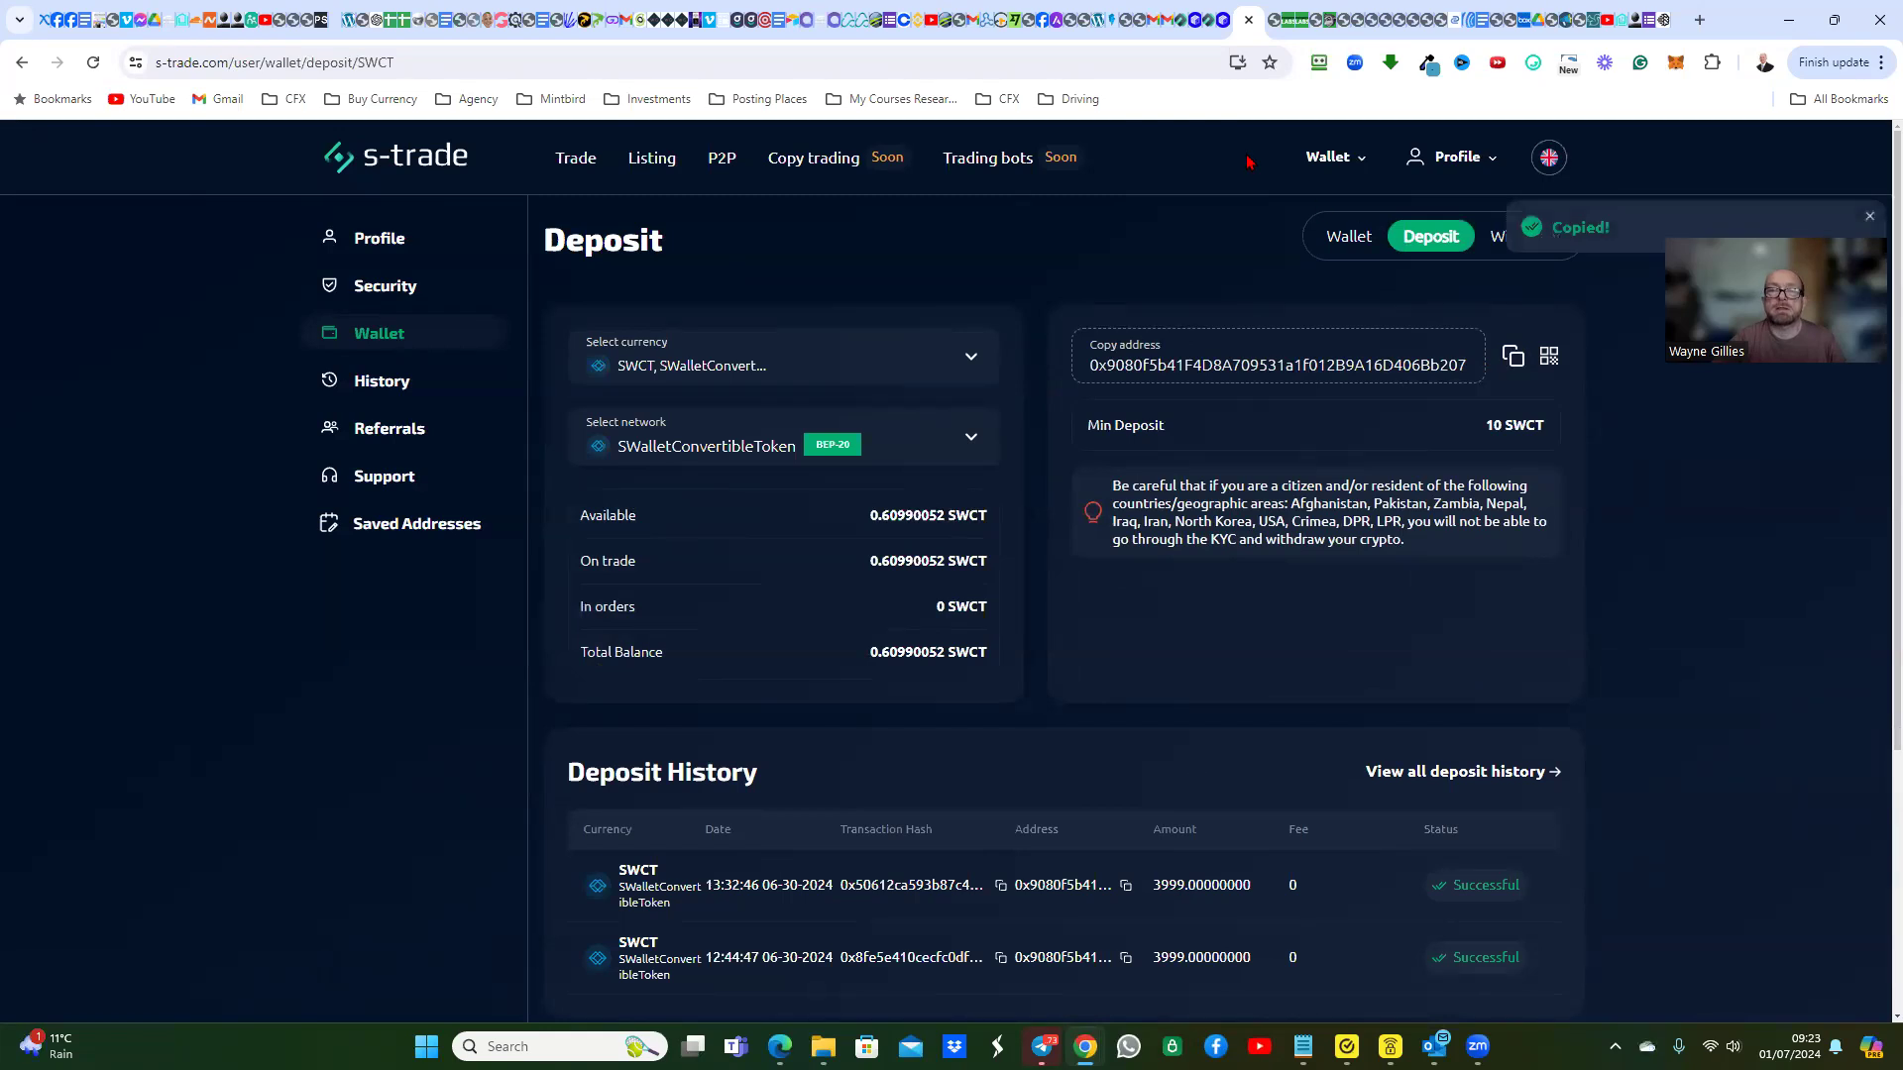
Fill S-Wallet's send form with SWCT, the pasted BEP-20 address and 1000, then submit.
click(1221, 20)
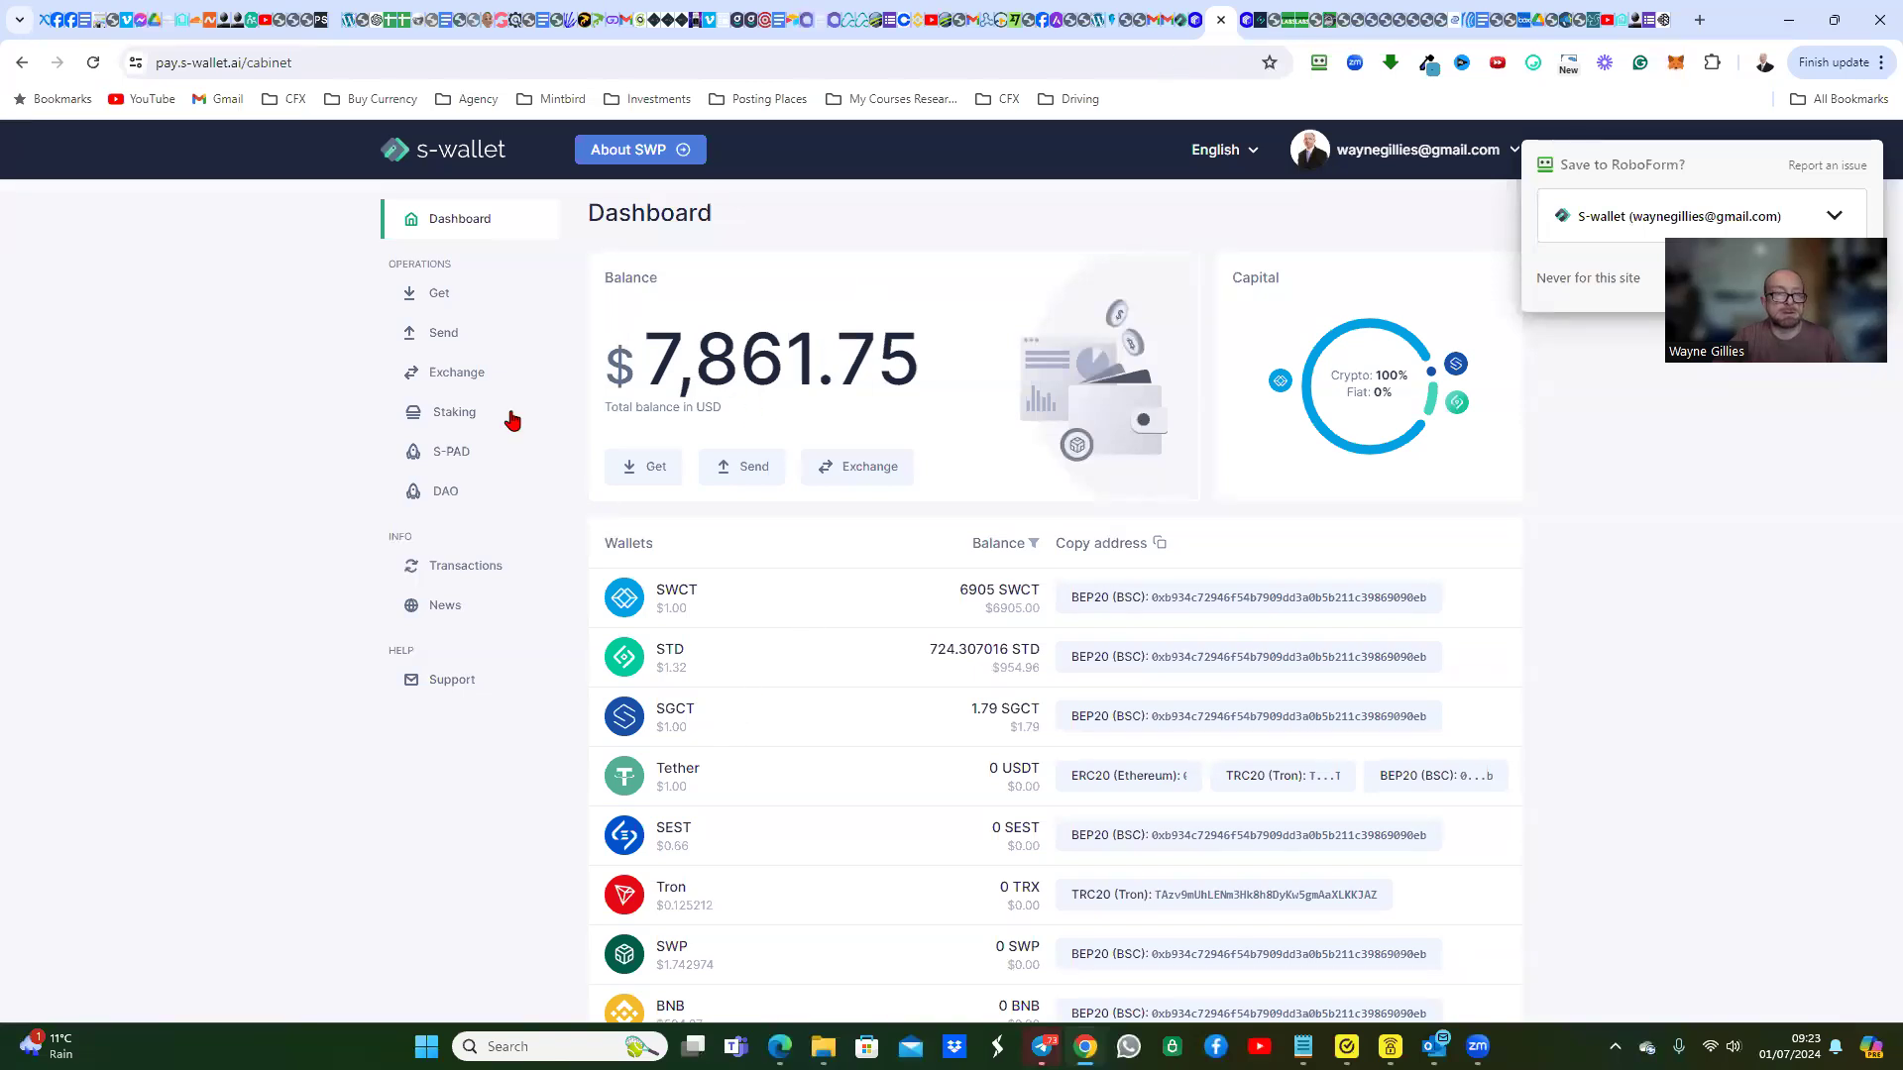
click(444, 333)
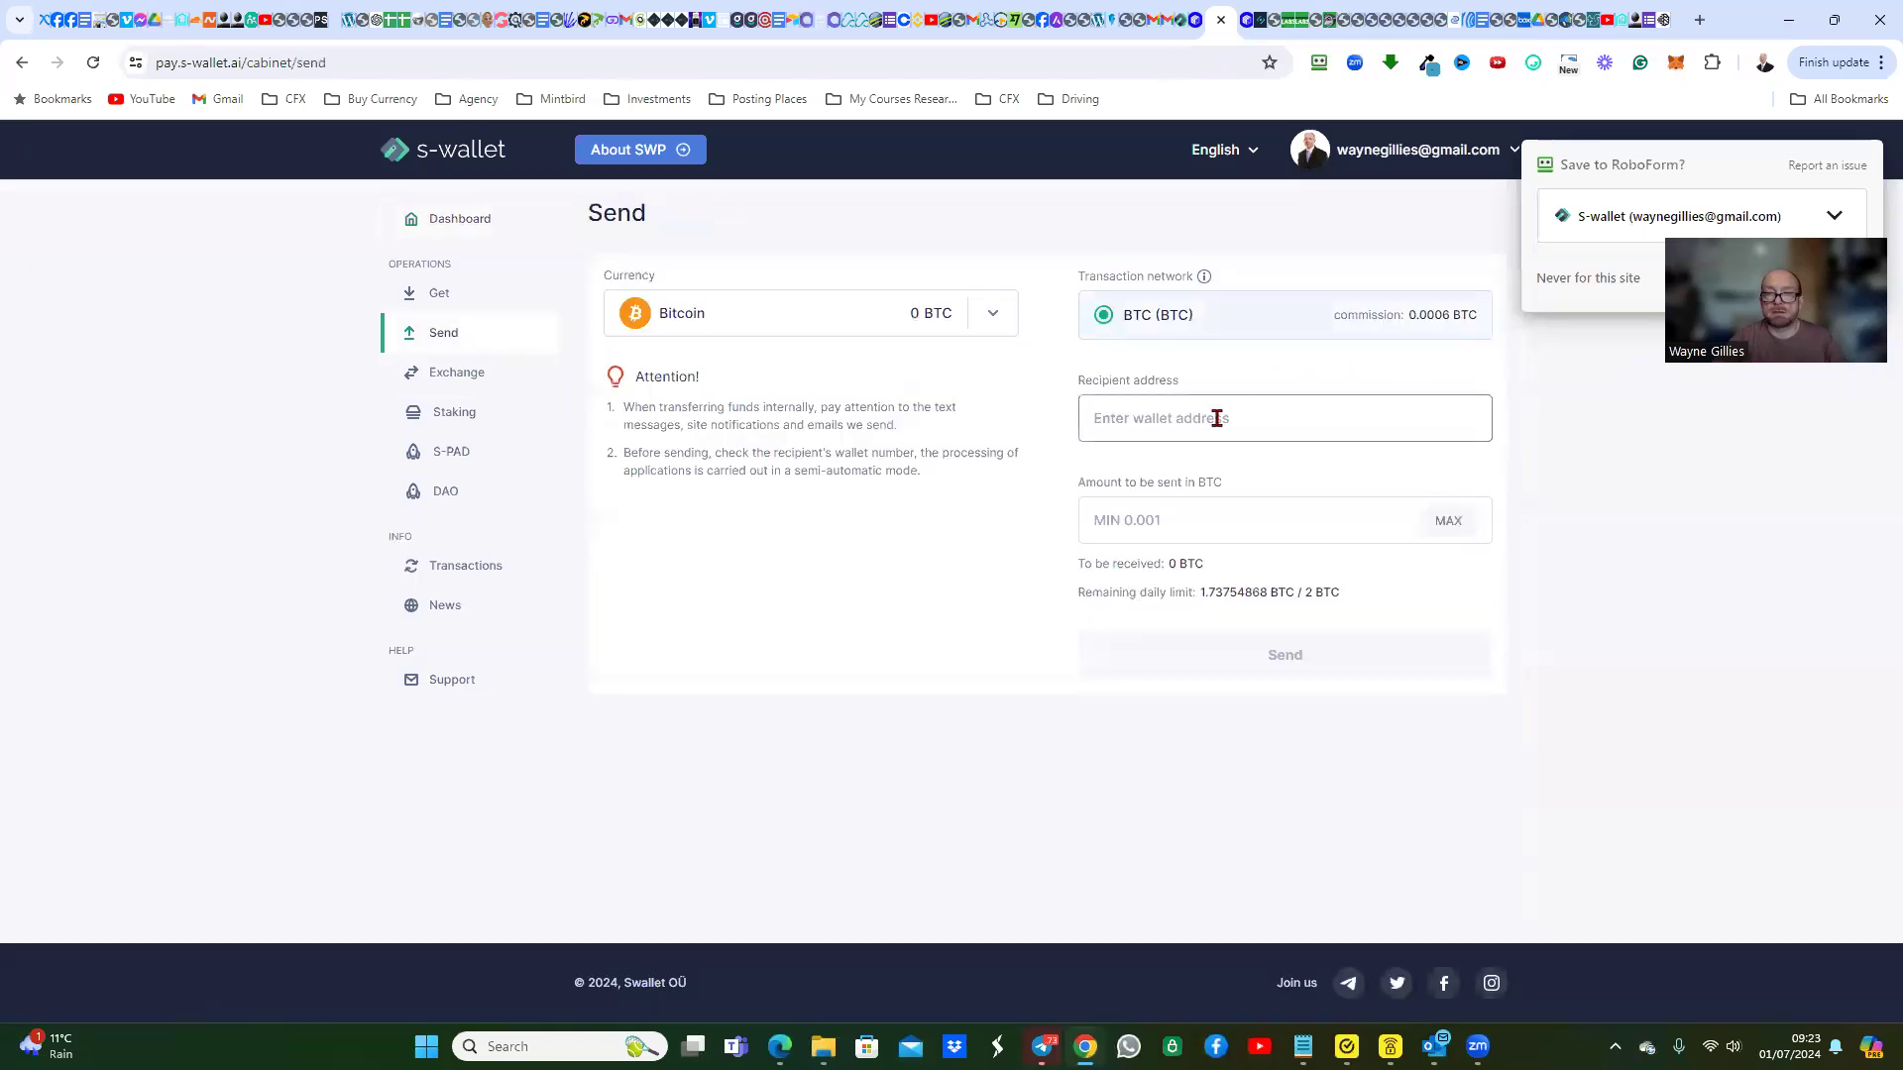
click(992, 313)
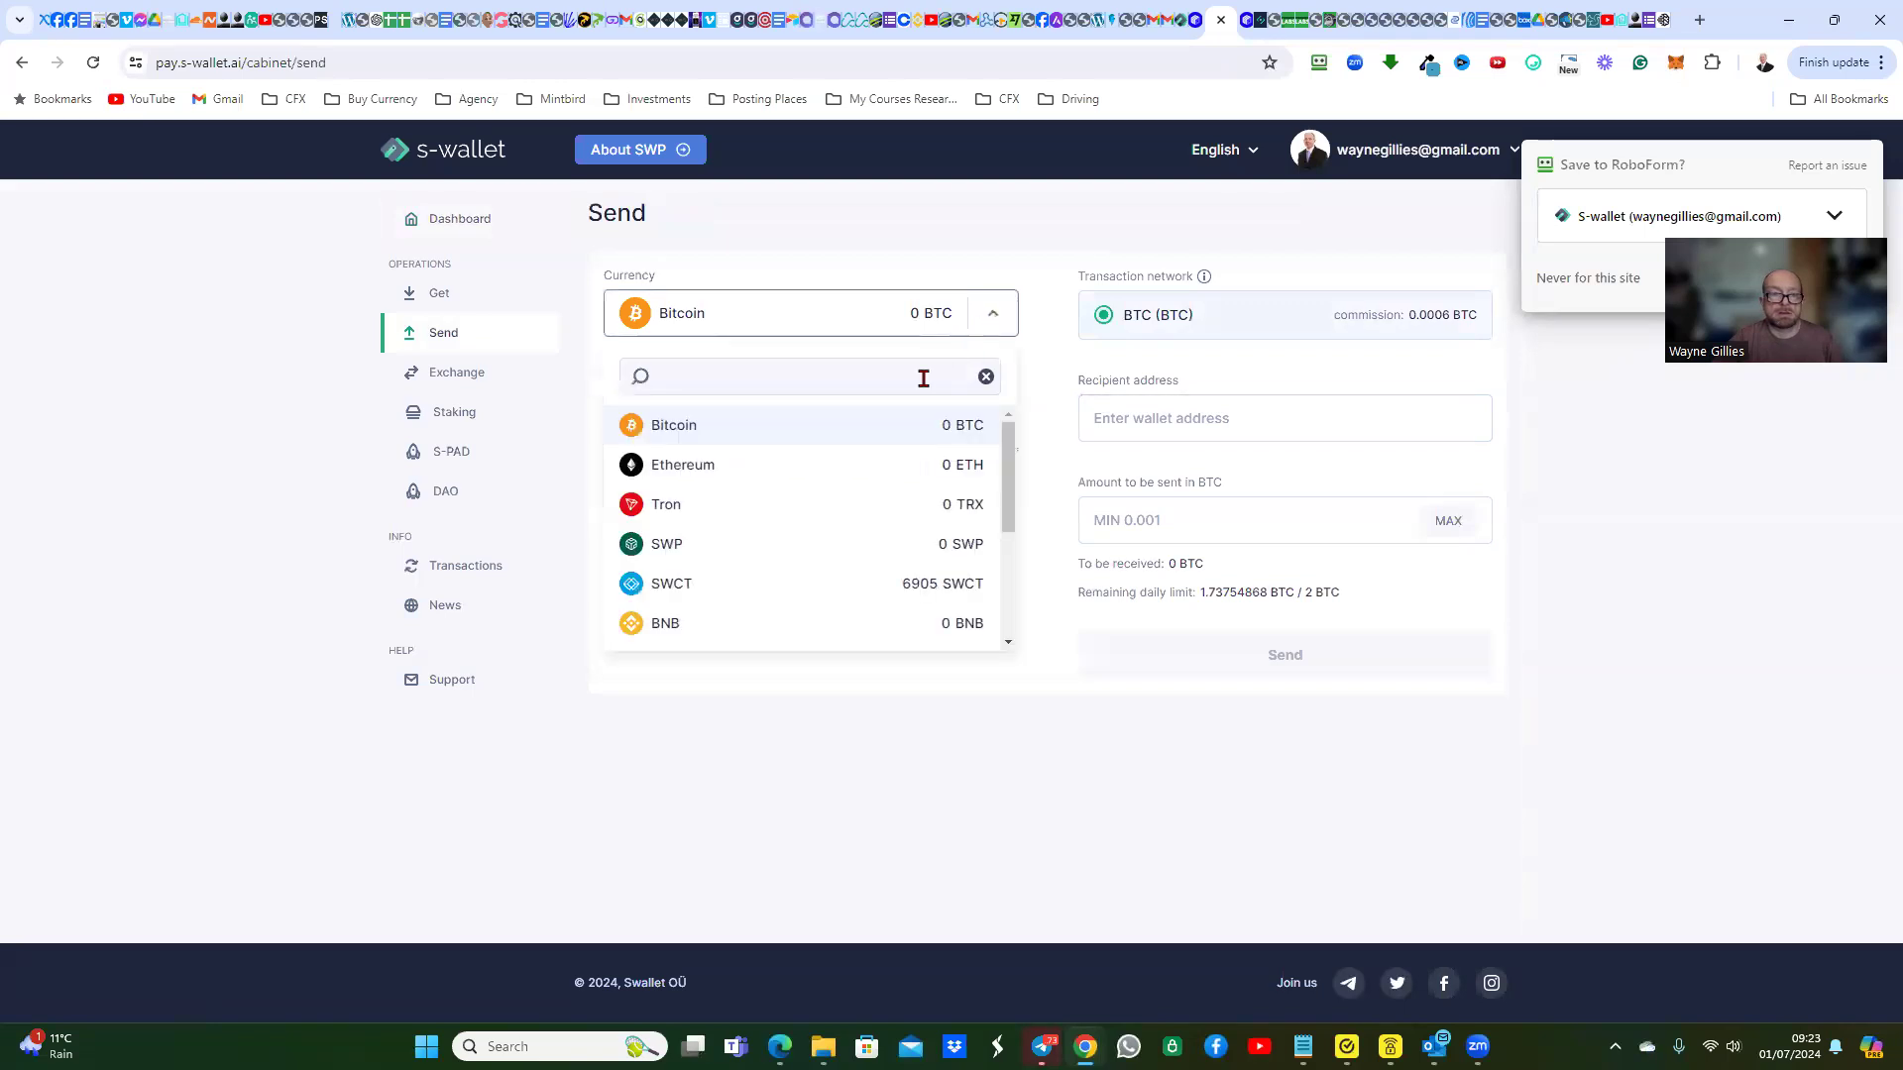
click(821, 581)
click(1266, 421)
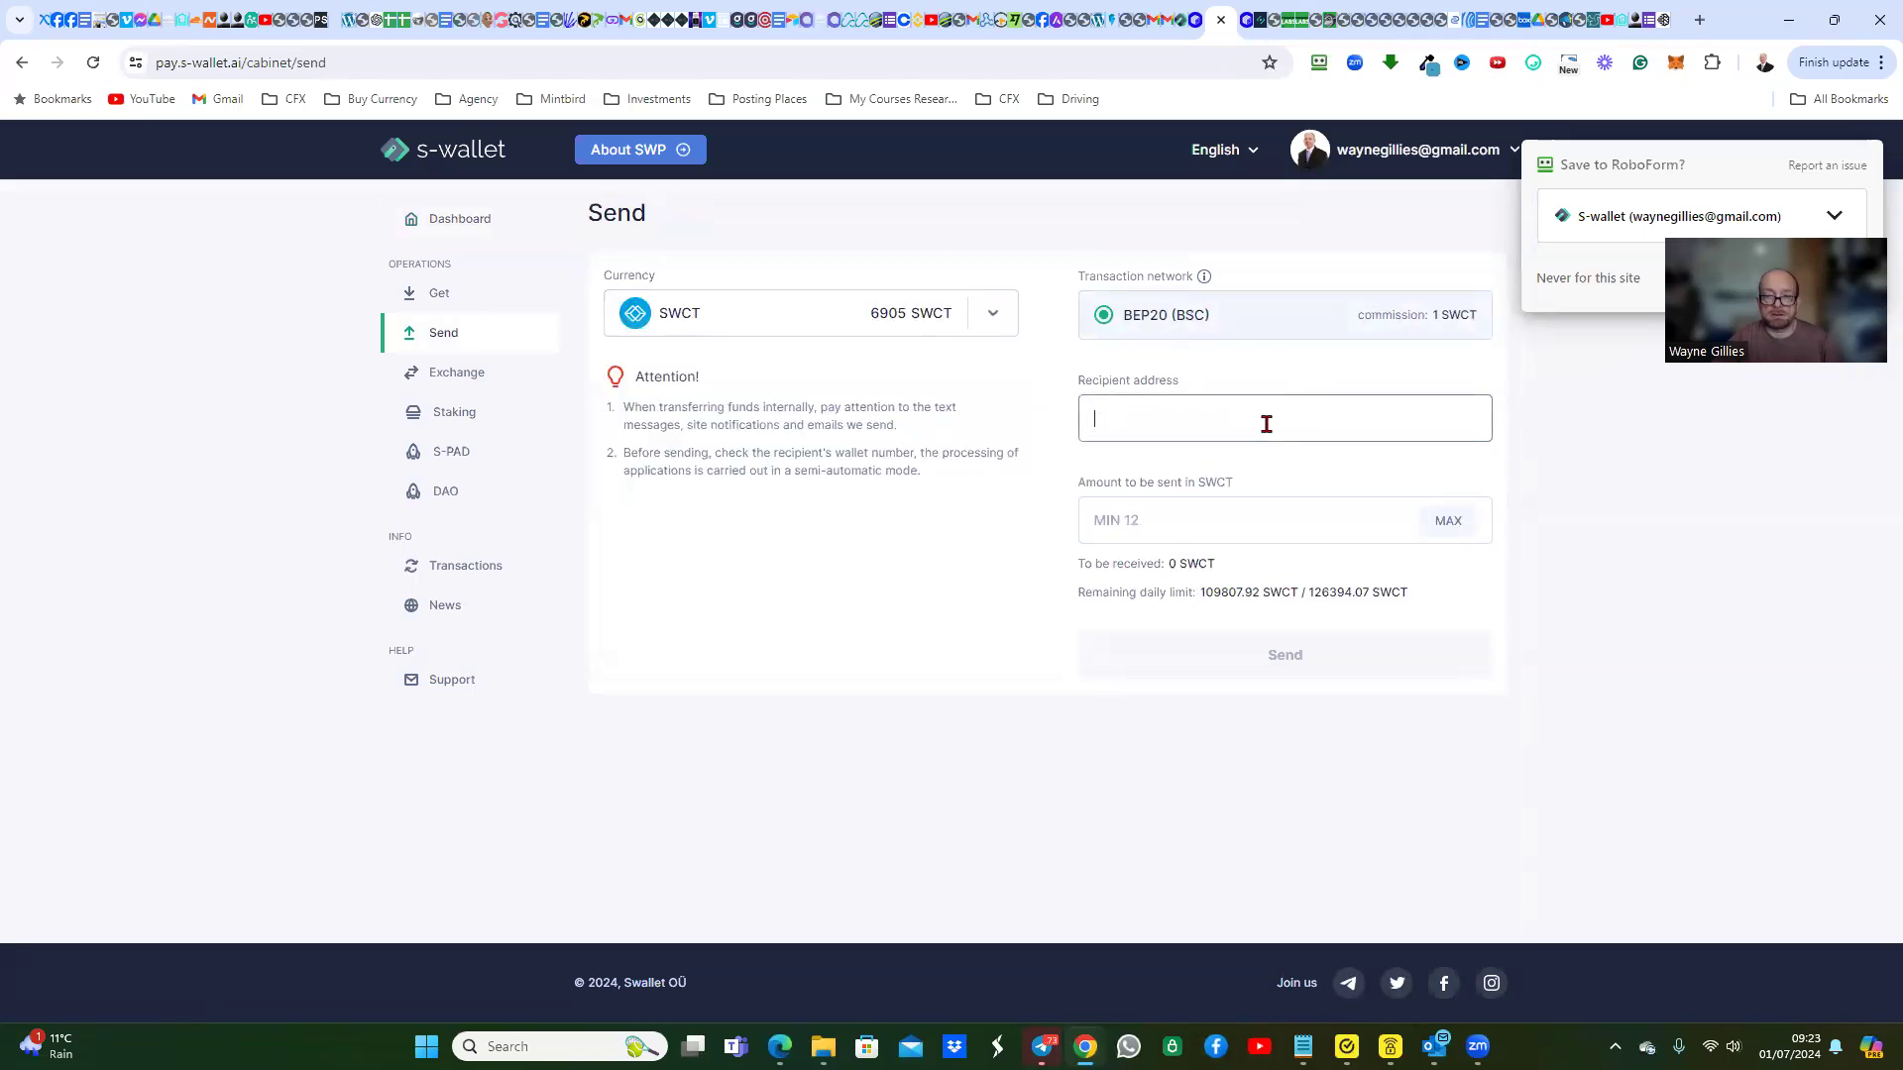
key(ctrl+v)
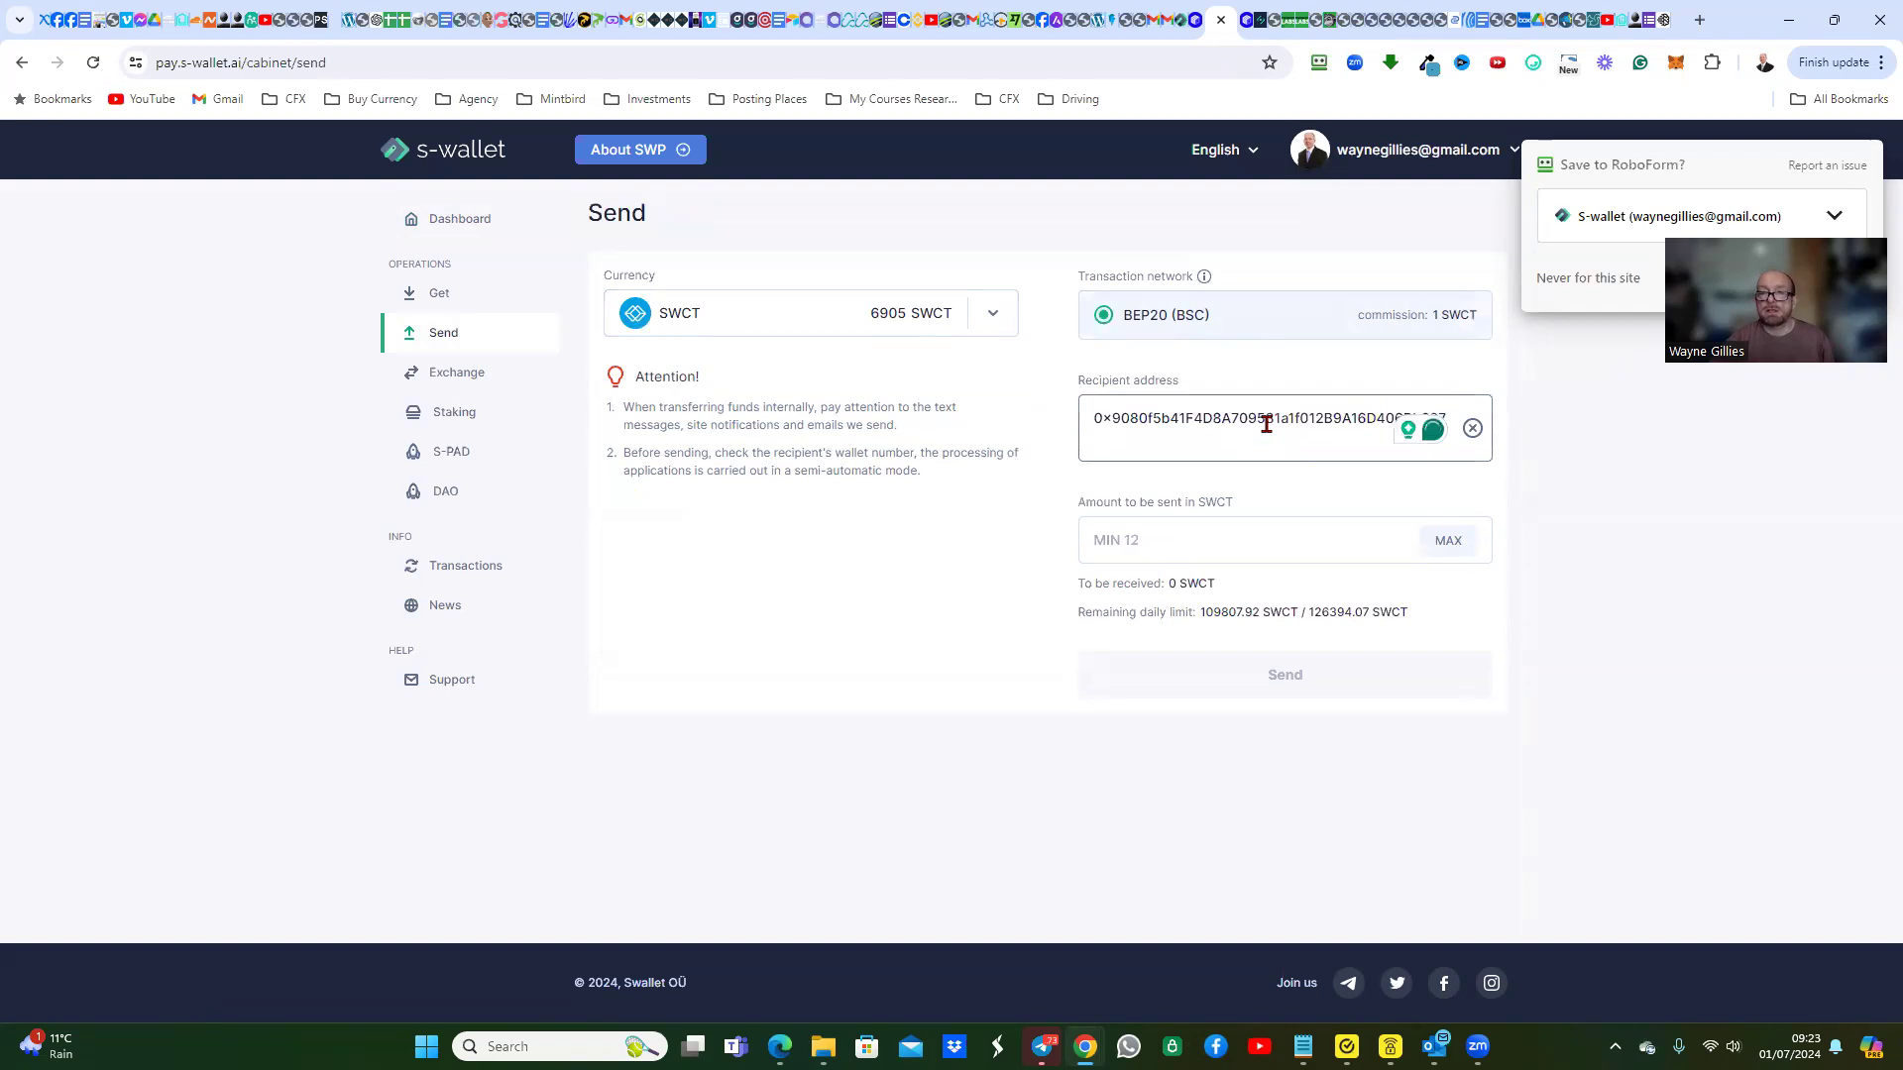
click(1198, 542)
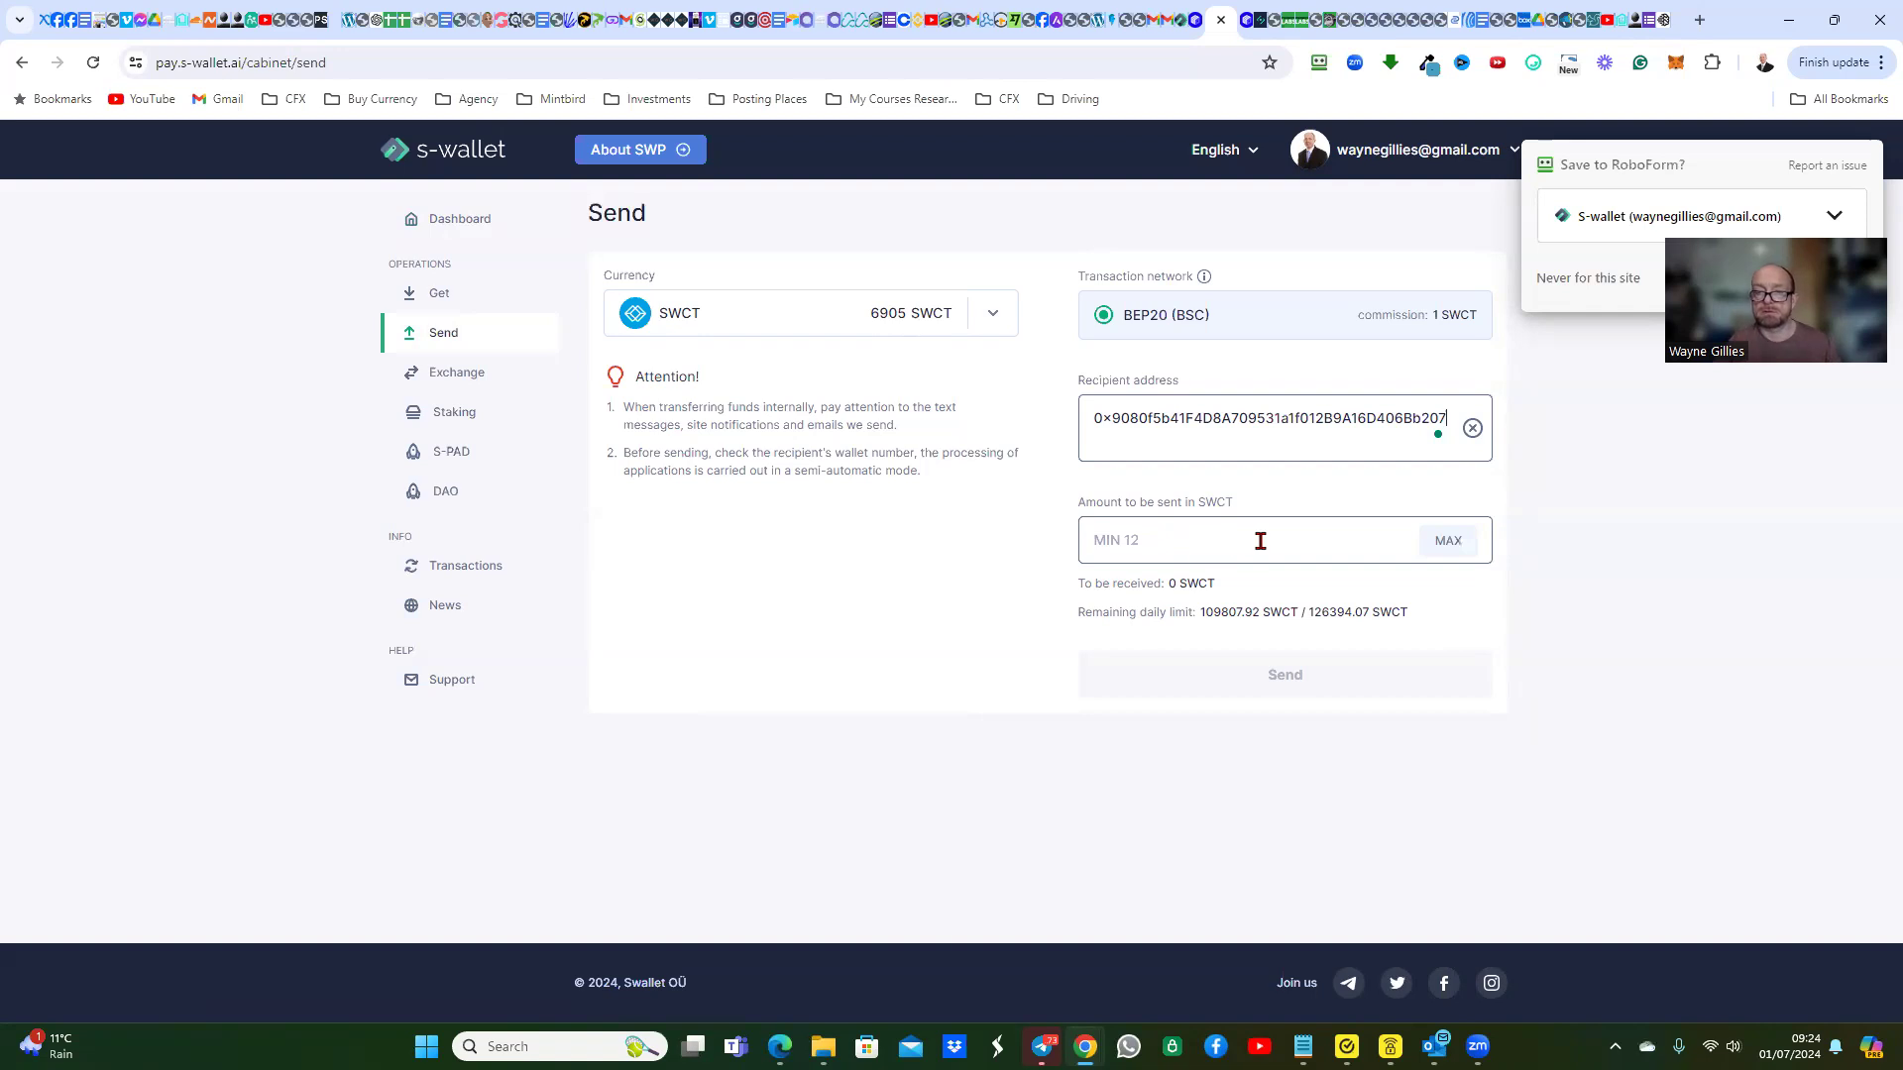
click(1231, 539)
text(000)
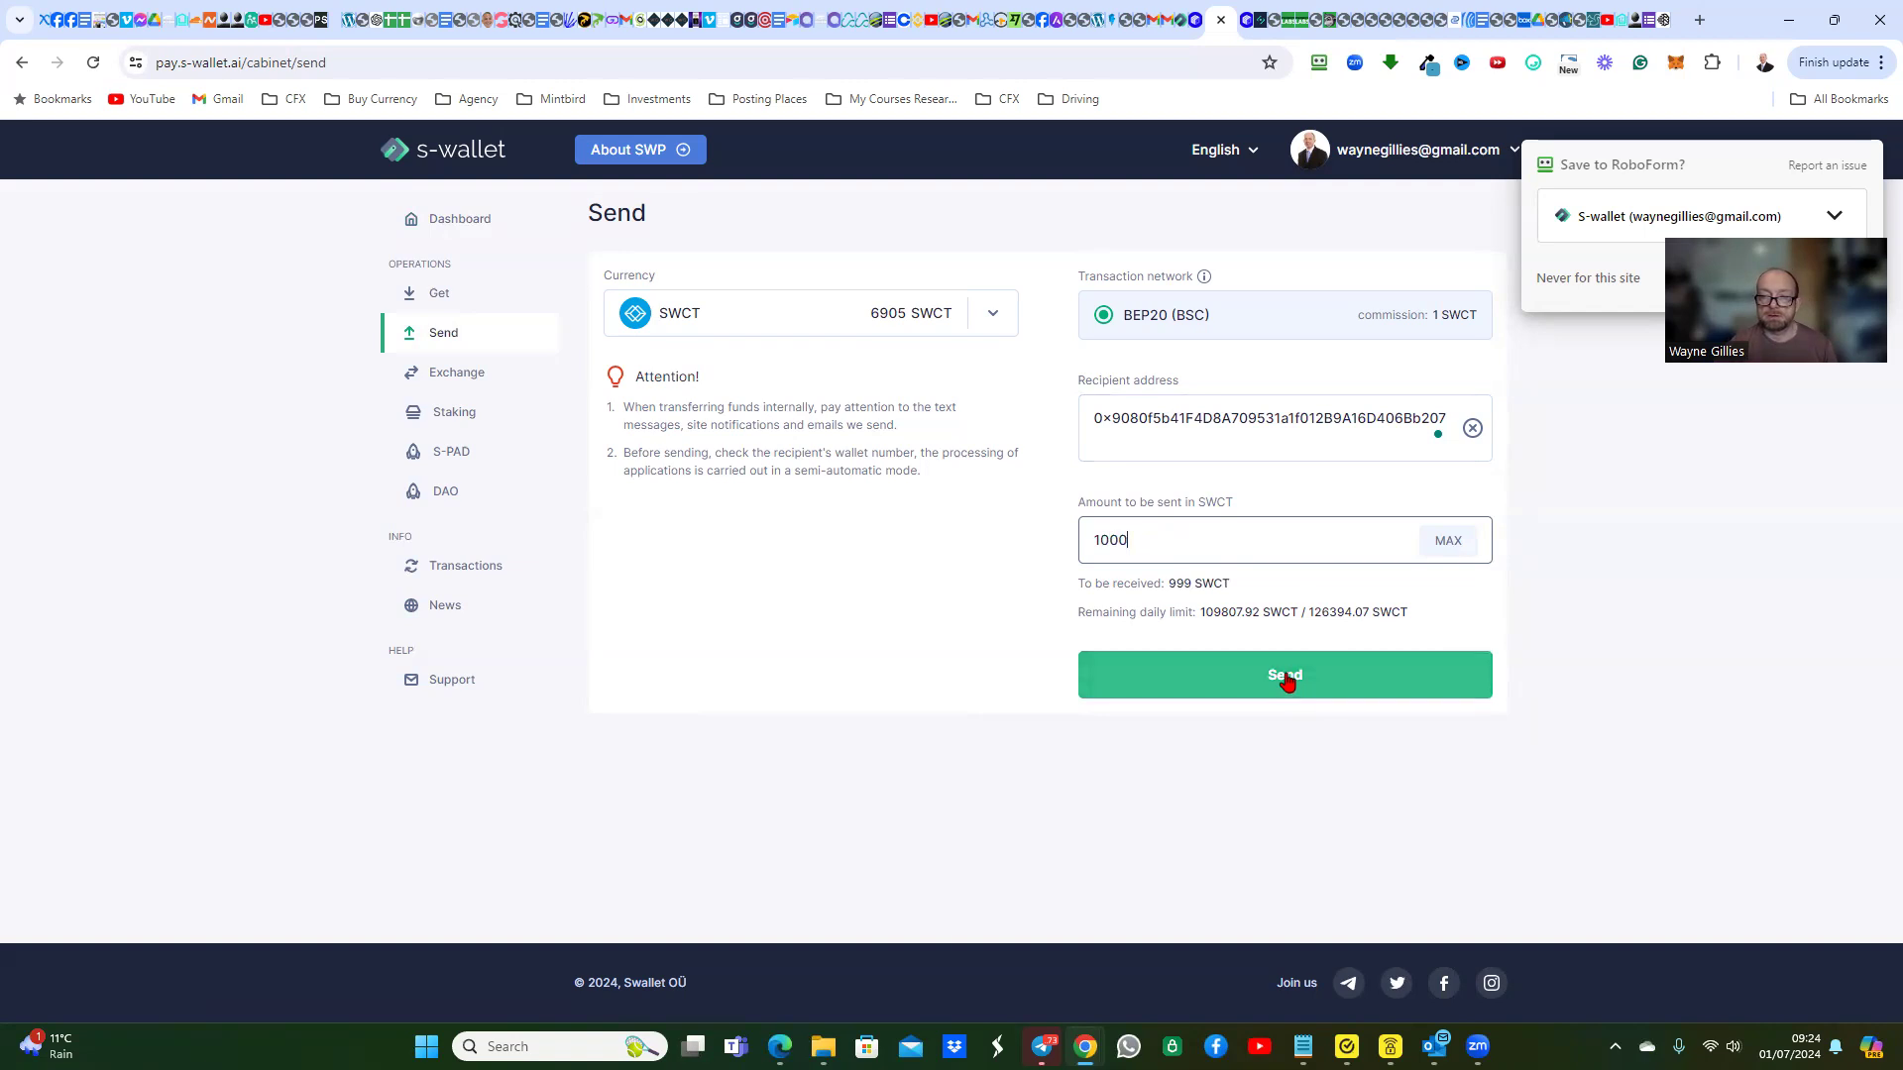
click(1287, 679)
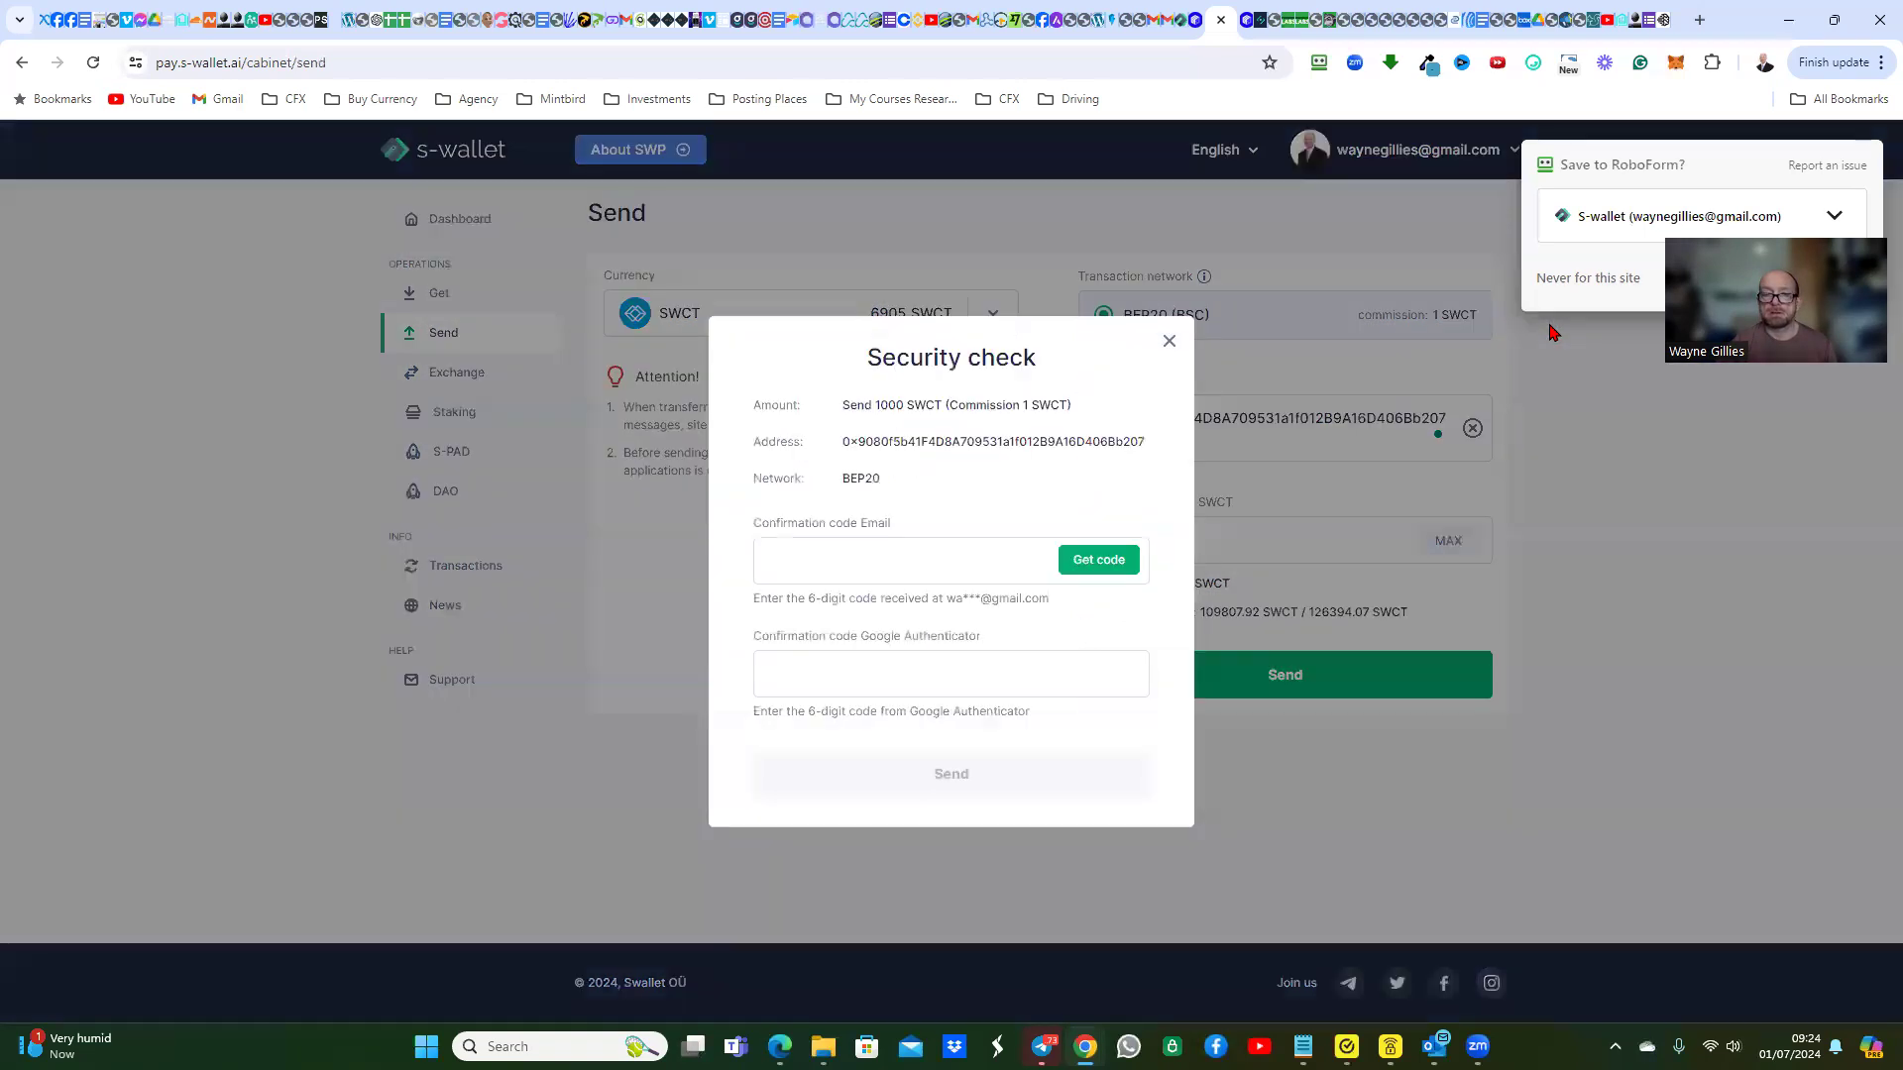
Confirm the 1000 SWCT transfer with the email code and Google Authenticator code.
click(870, 562)
click(1099, 559)
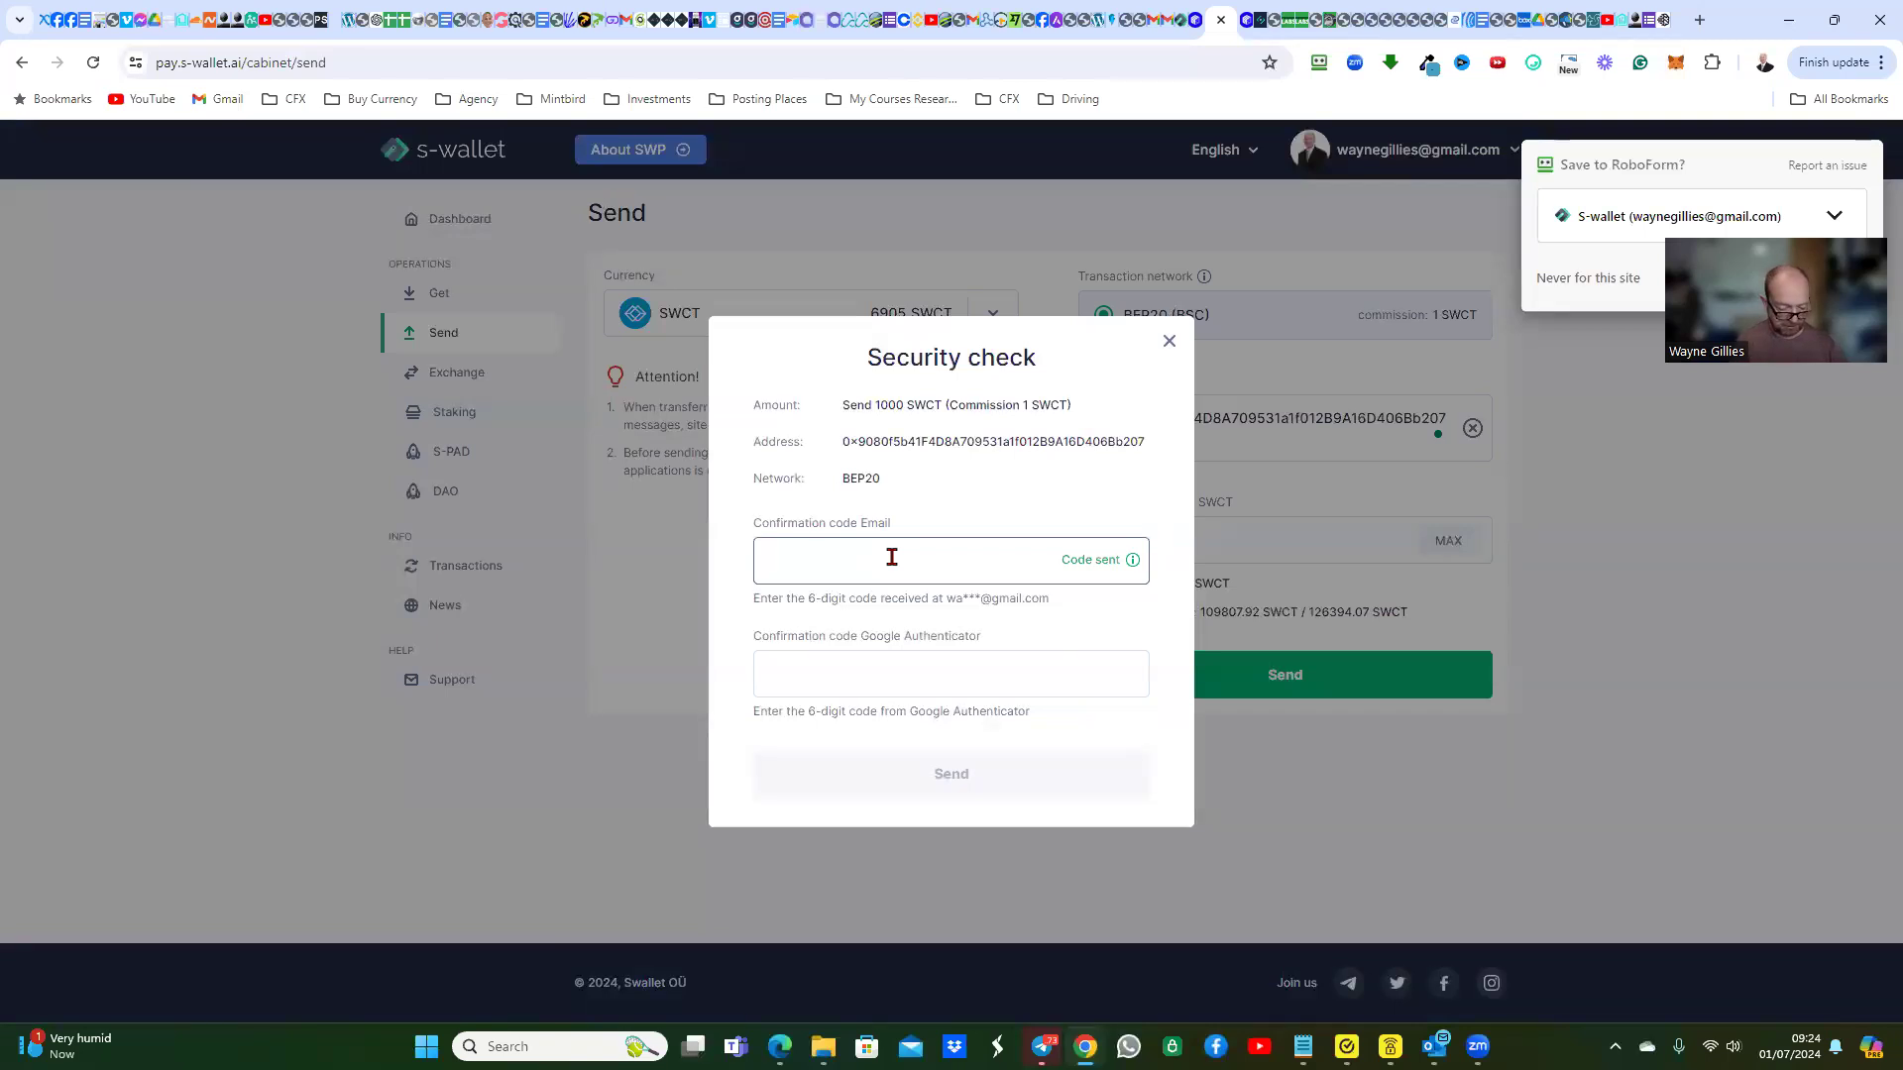
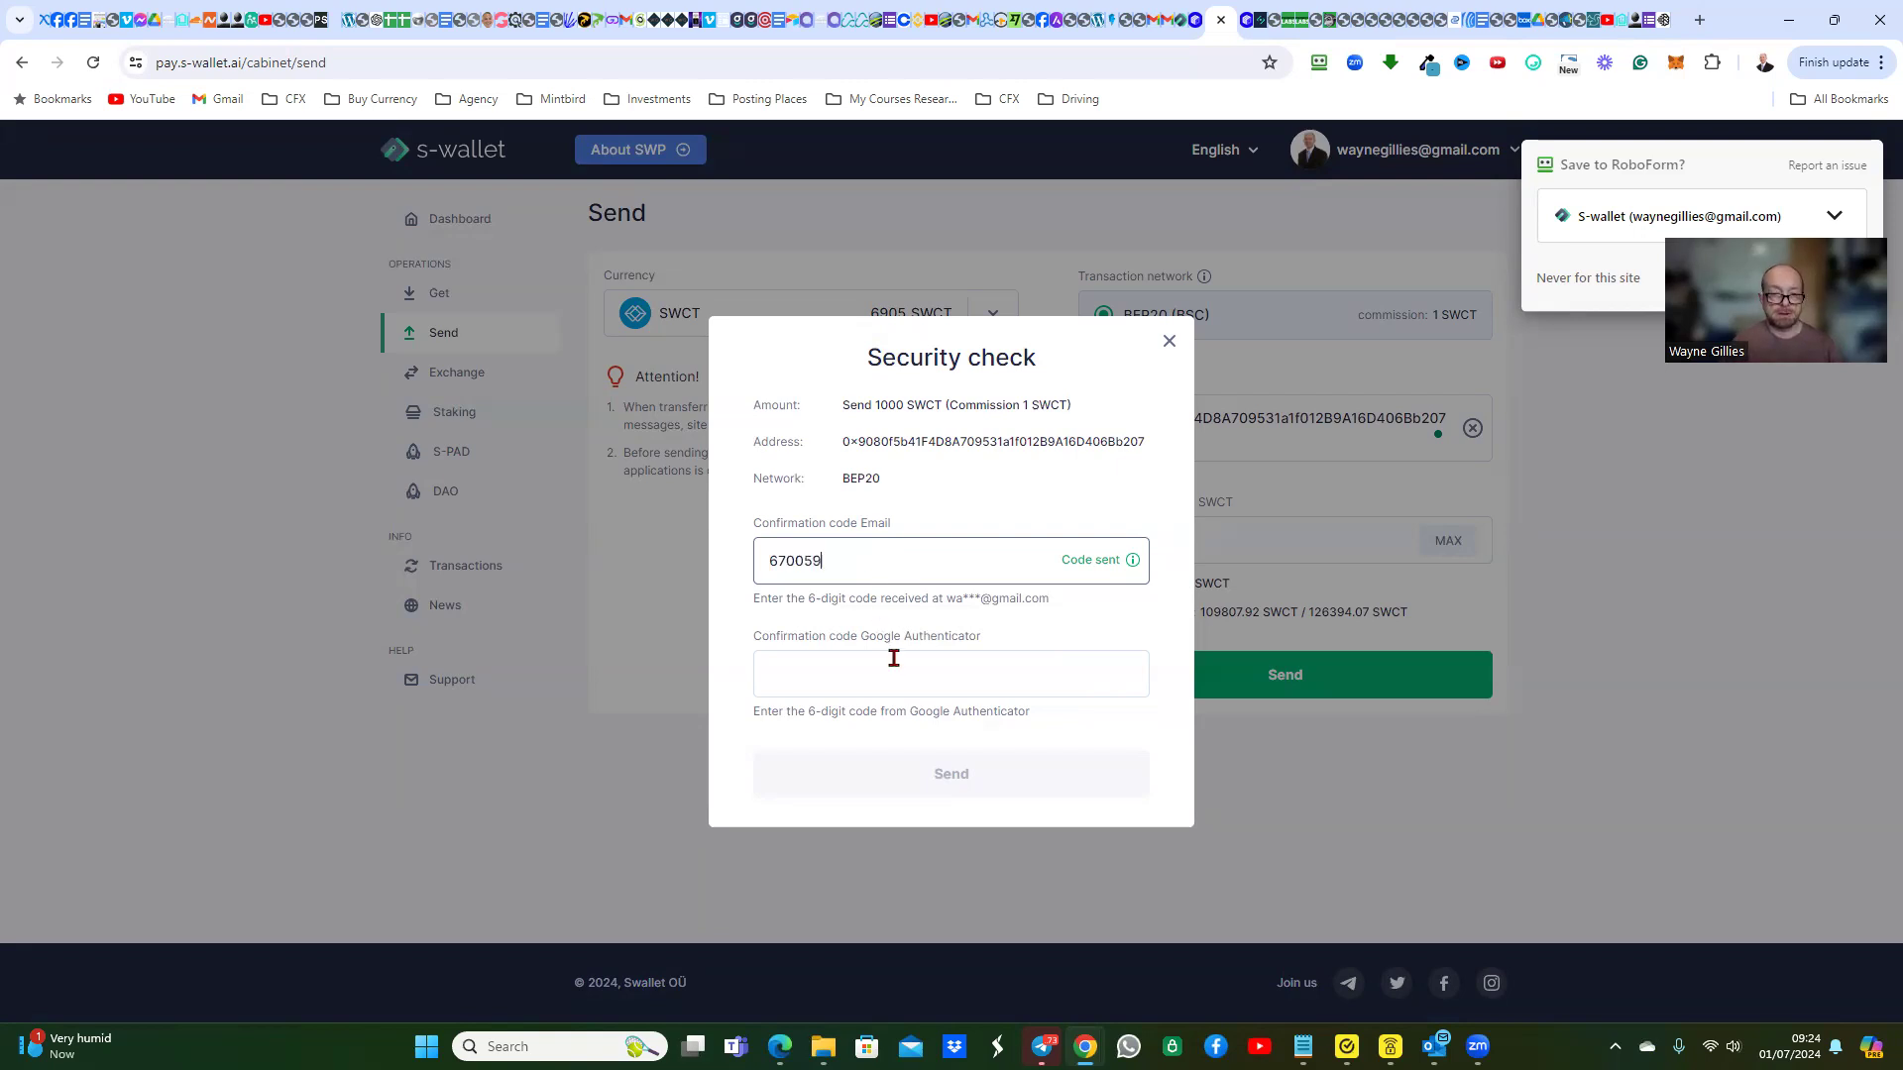
click(895, 671)
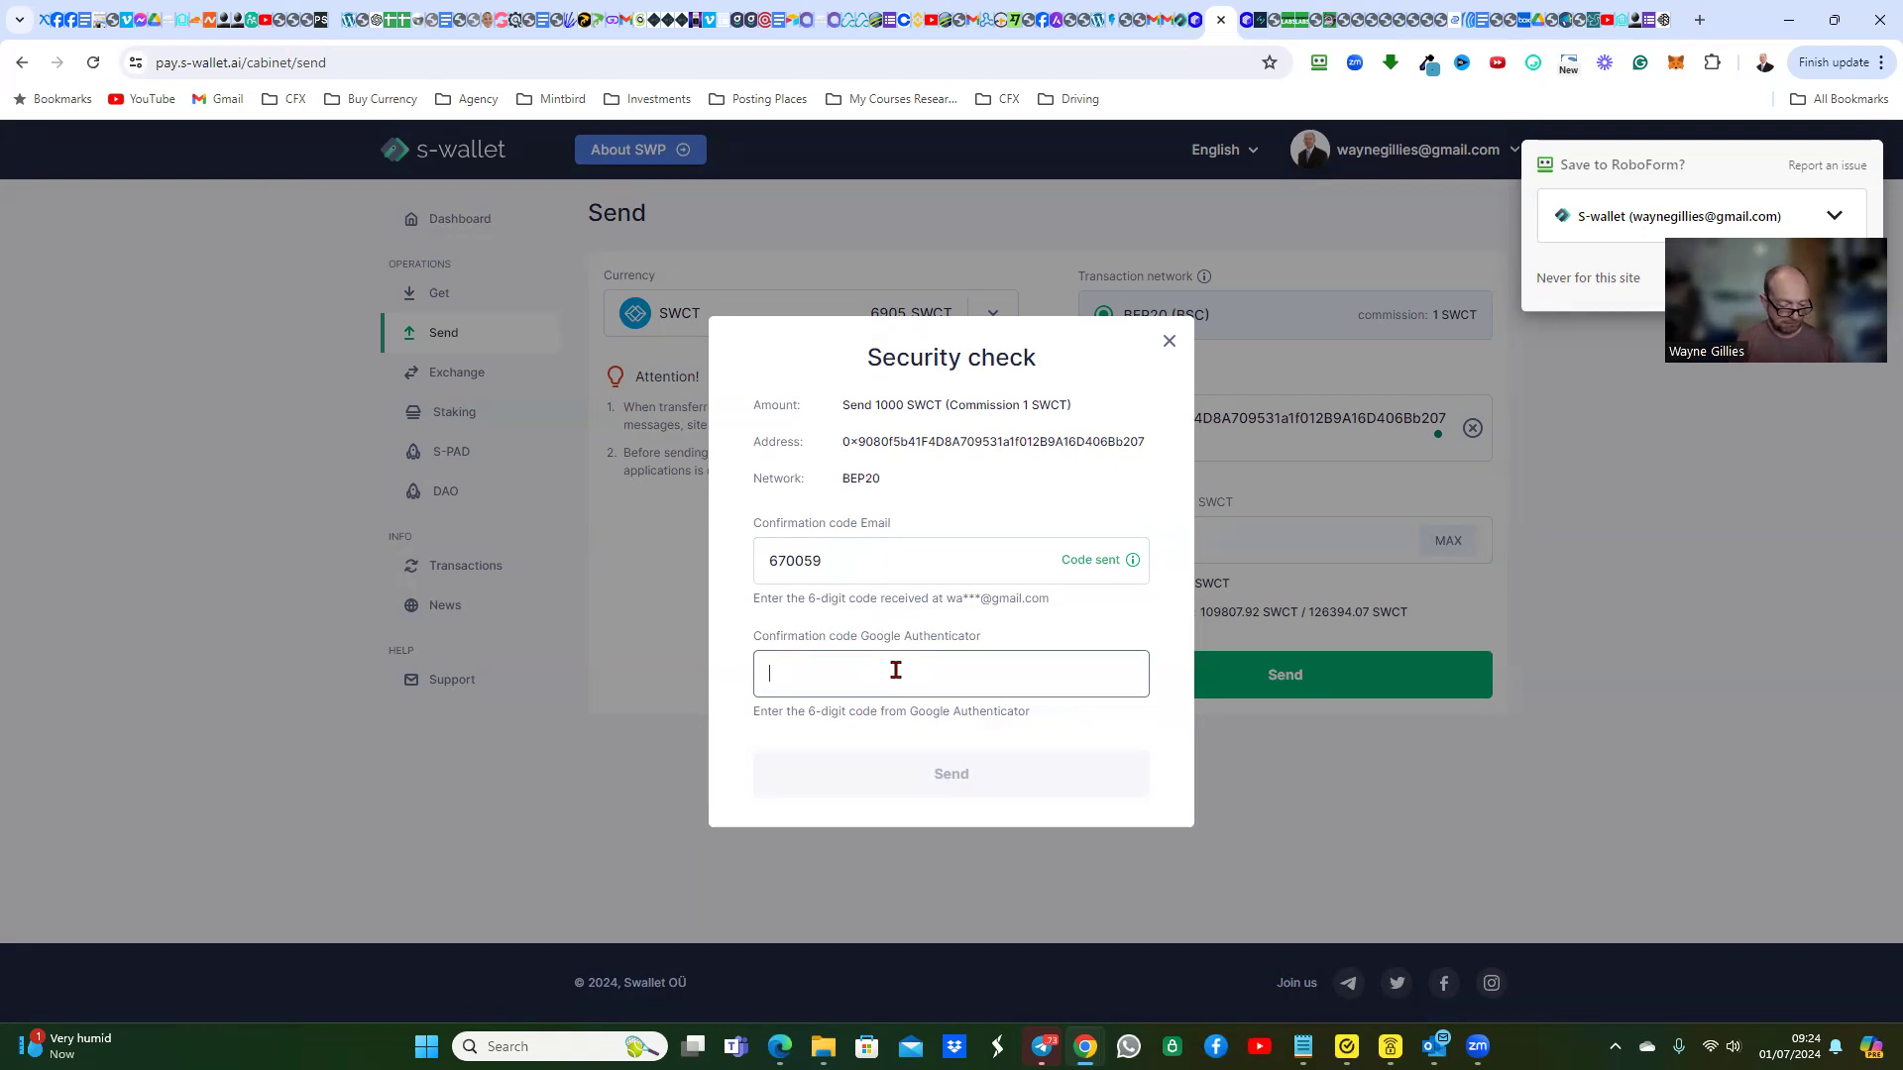
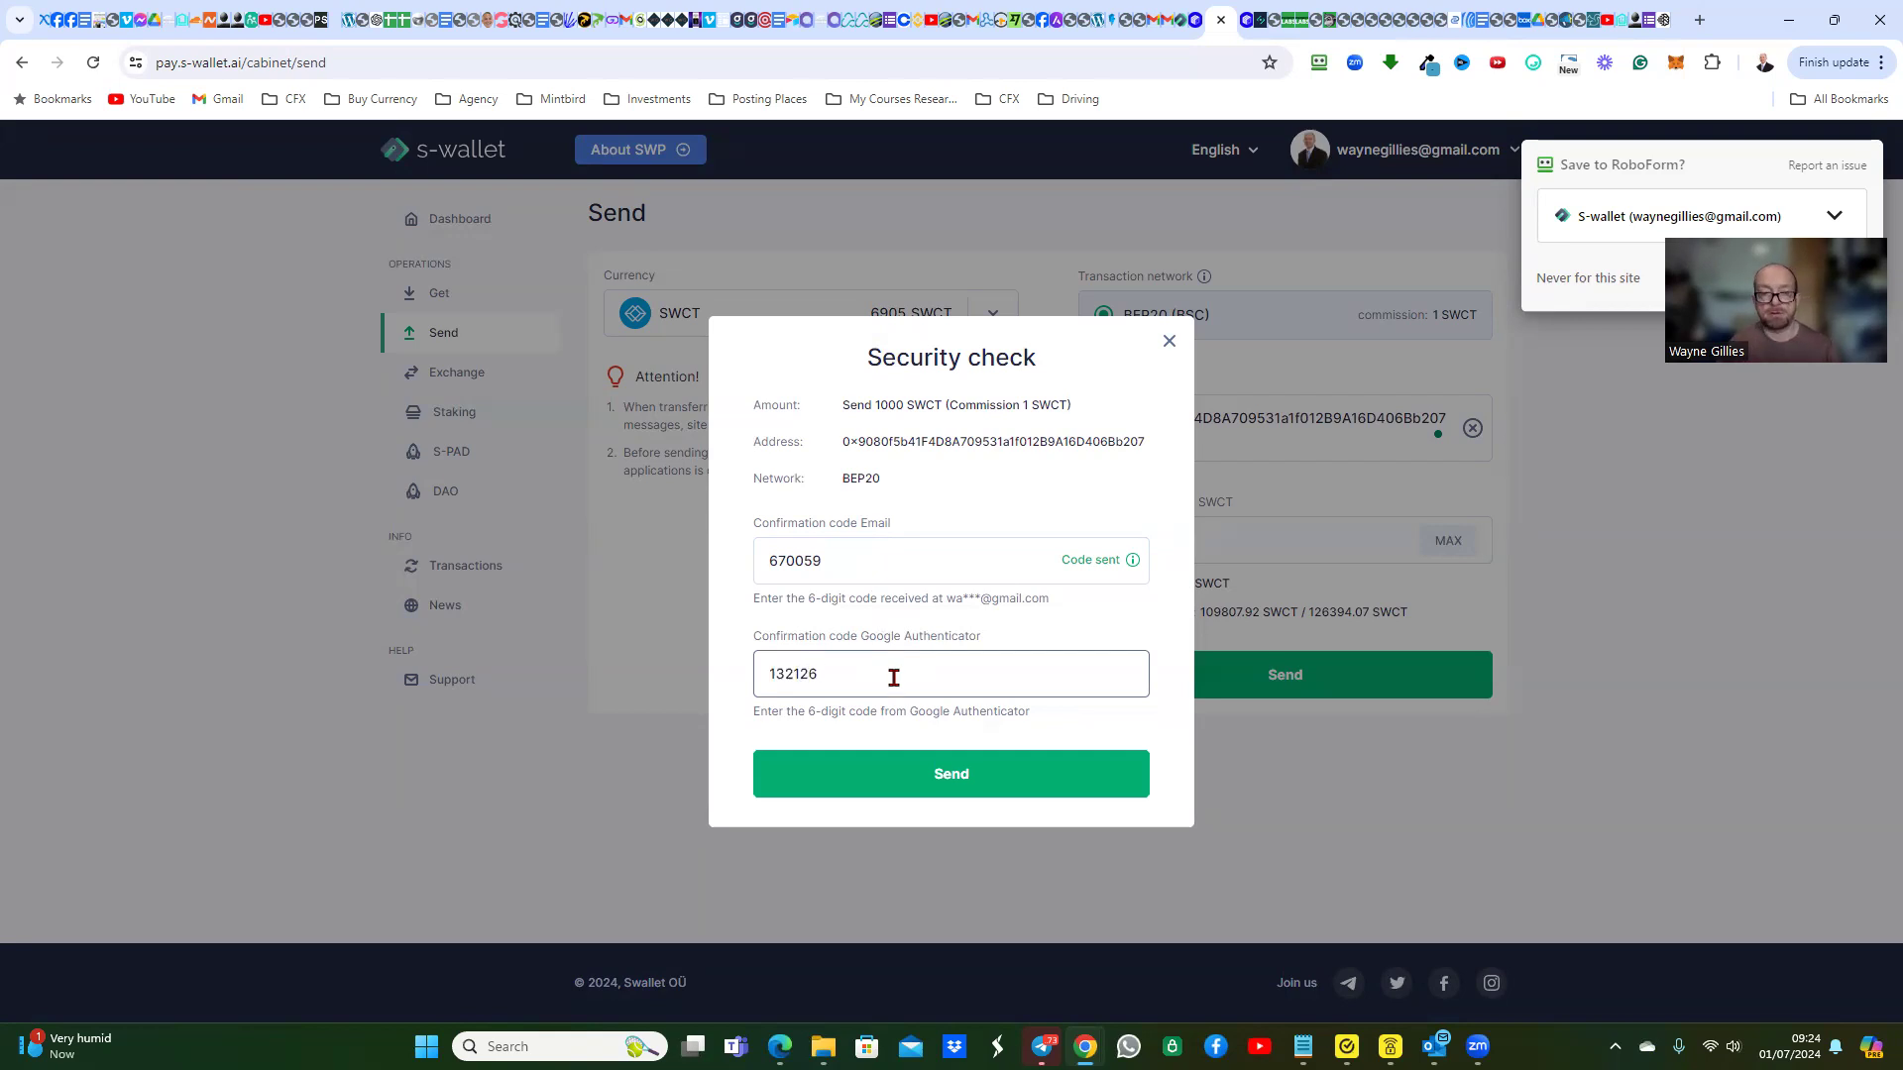
click(952, 773)
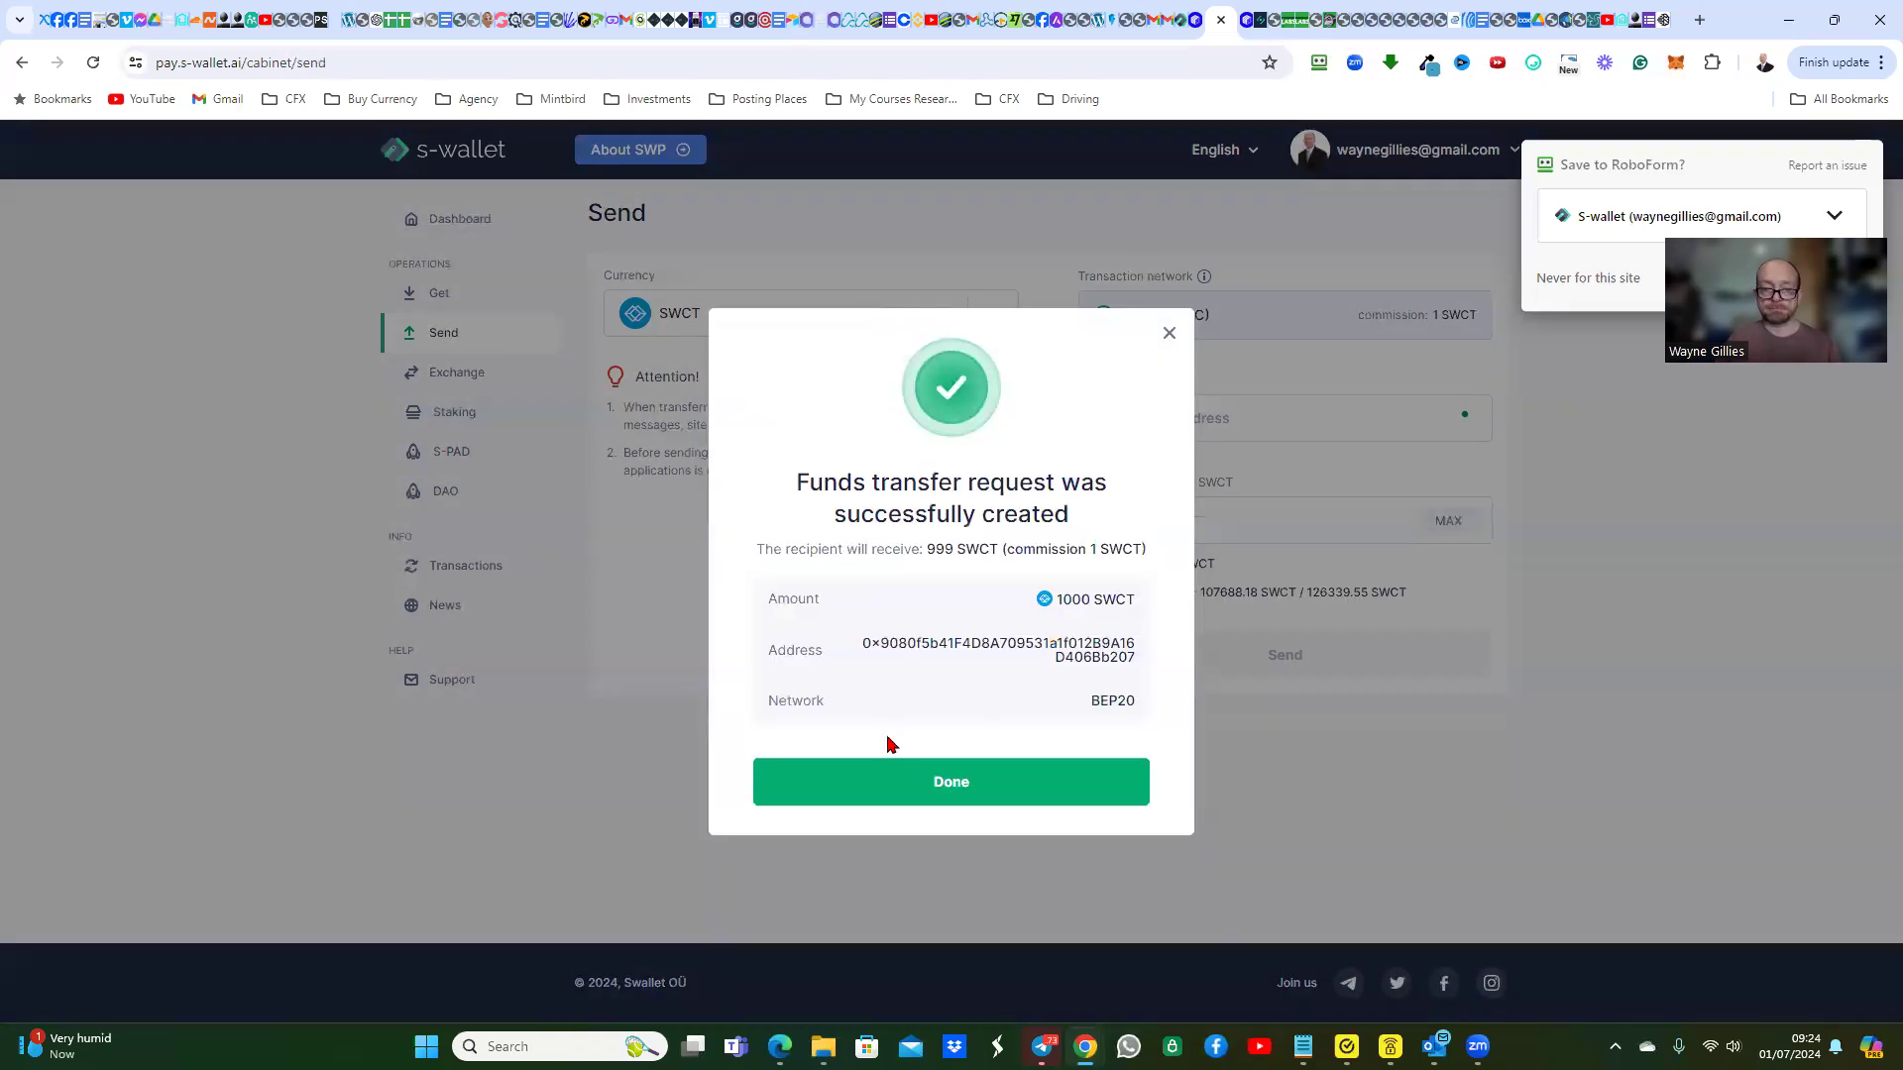
Dismiss the success message and find the pending 999 SWCT BEP20 transfer in Transactions.
click(966, 786)
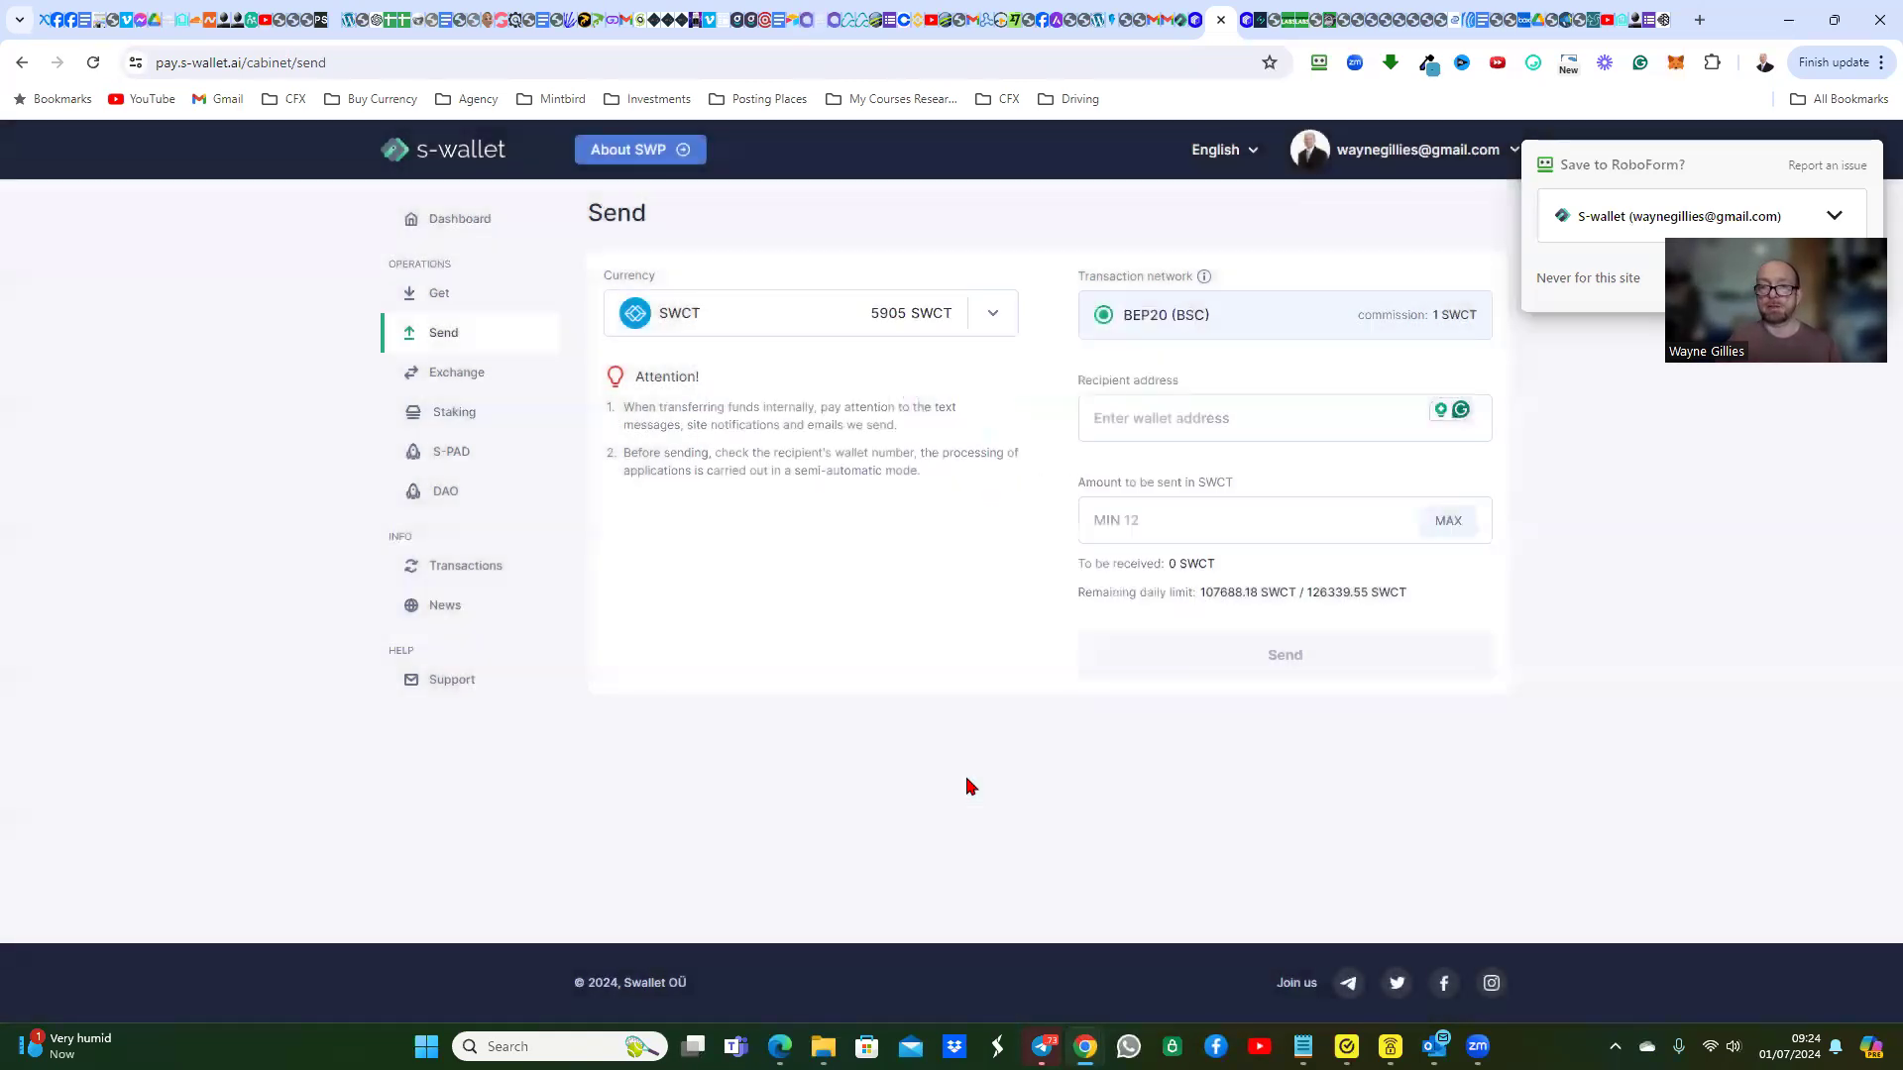
click(1102, 523)
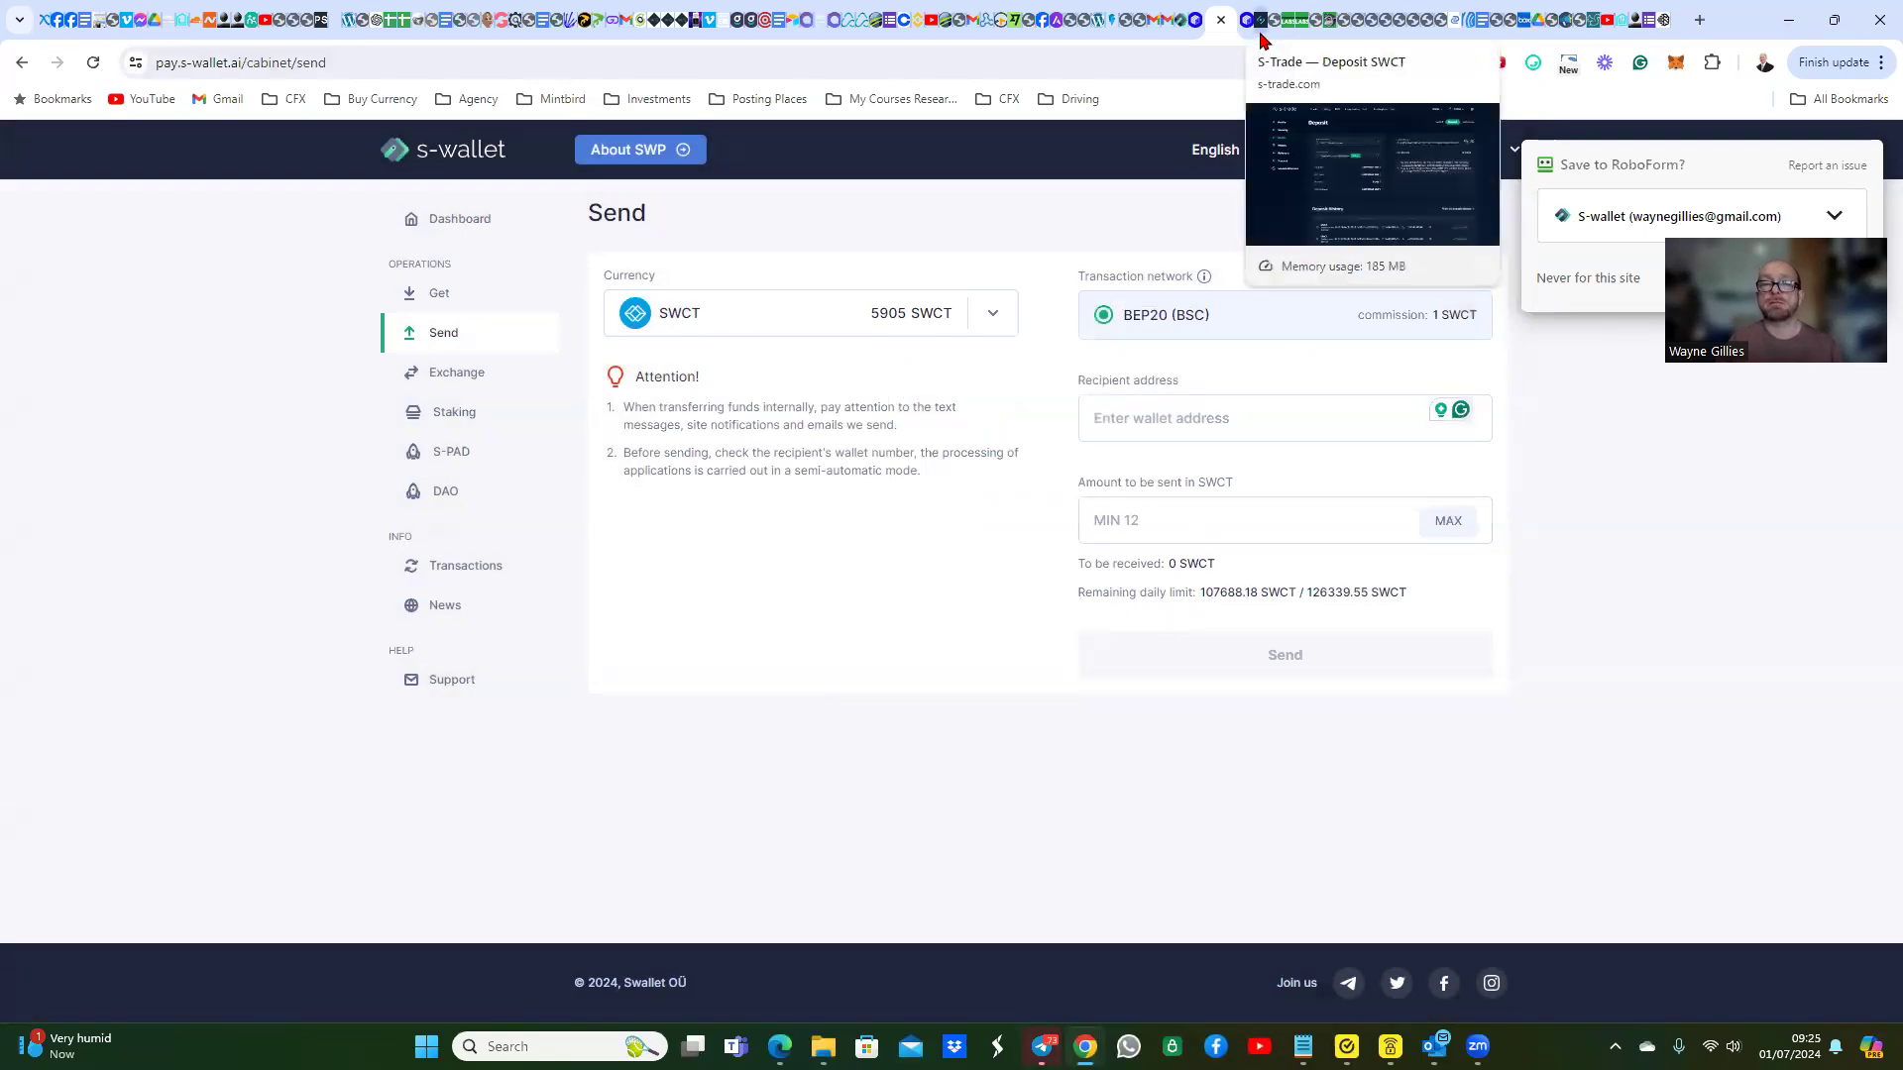
click(466, 565)
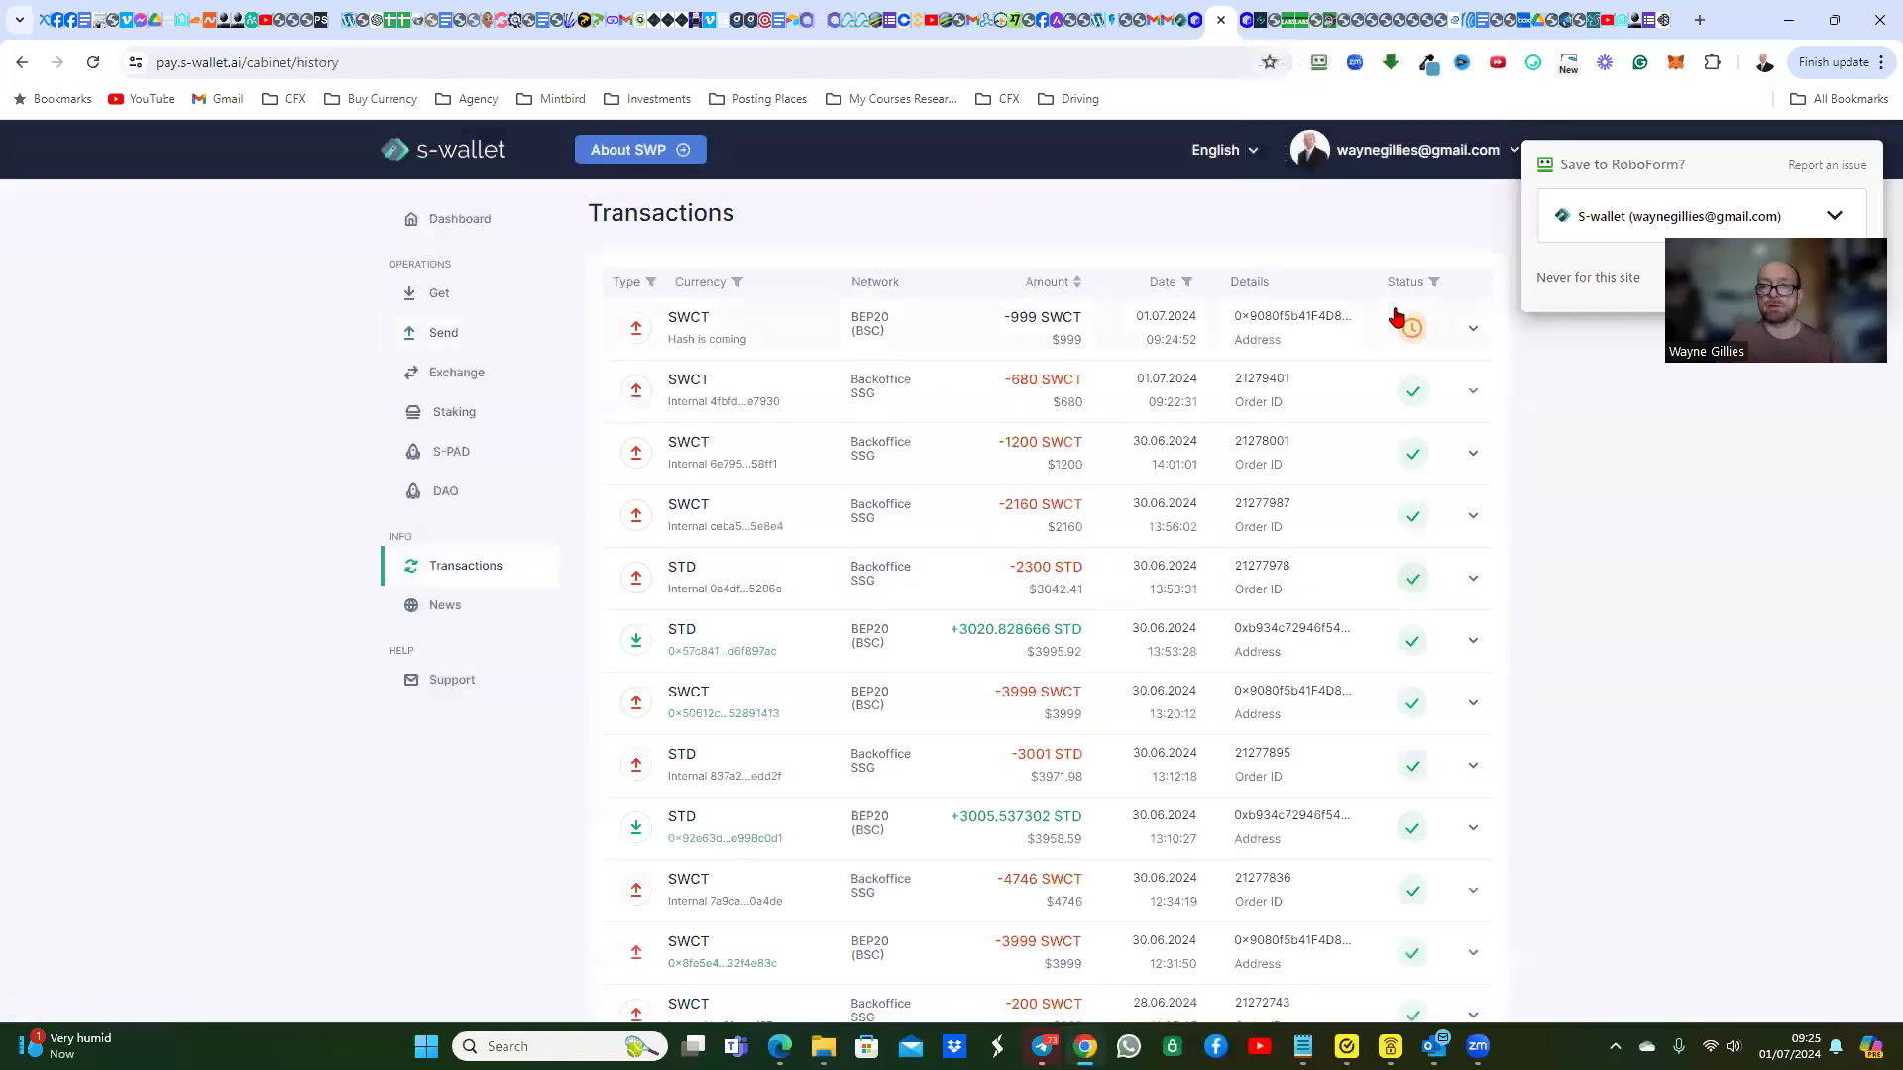
Reload S-Trade's wallet to see the 999 SWCT deposit and 999.6099 SWCT balance.
click(1263, 20)
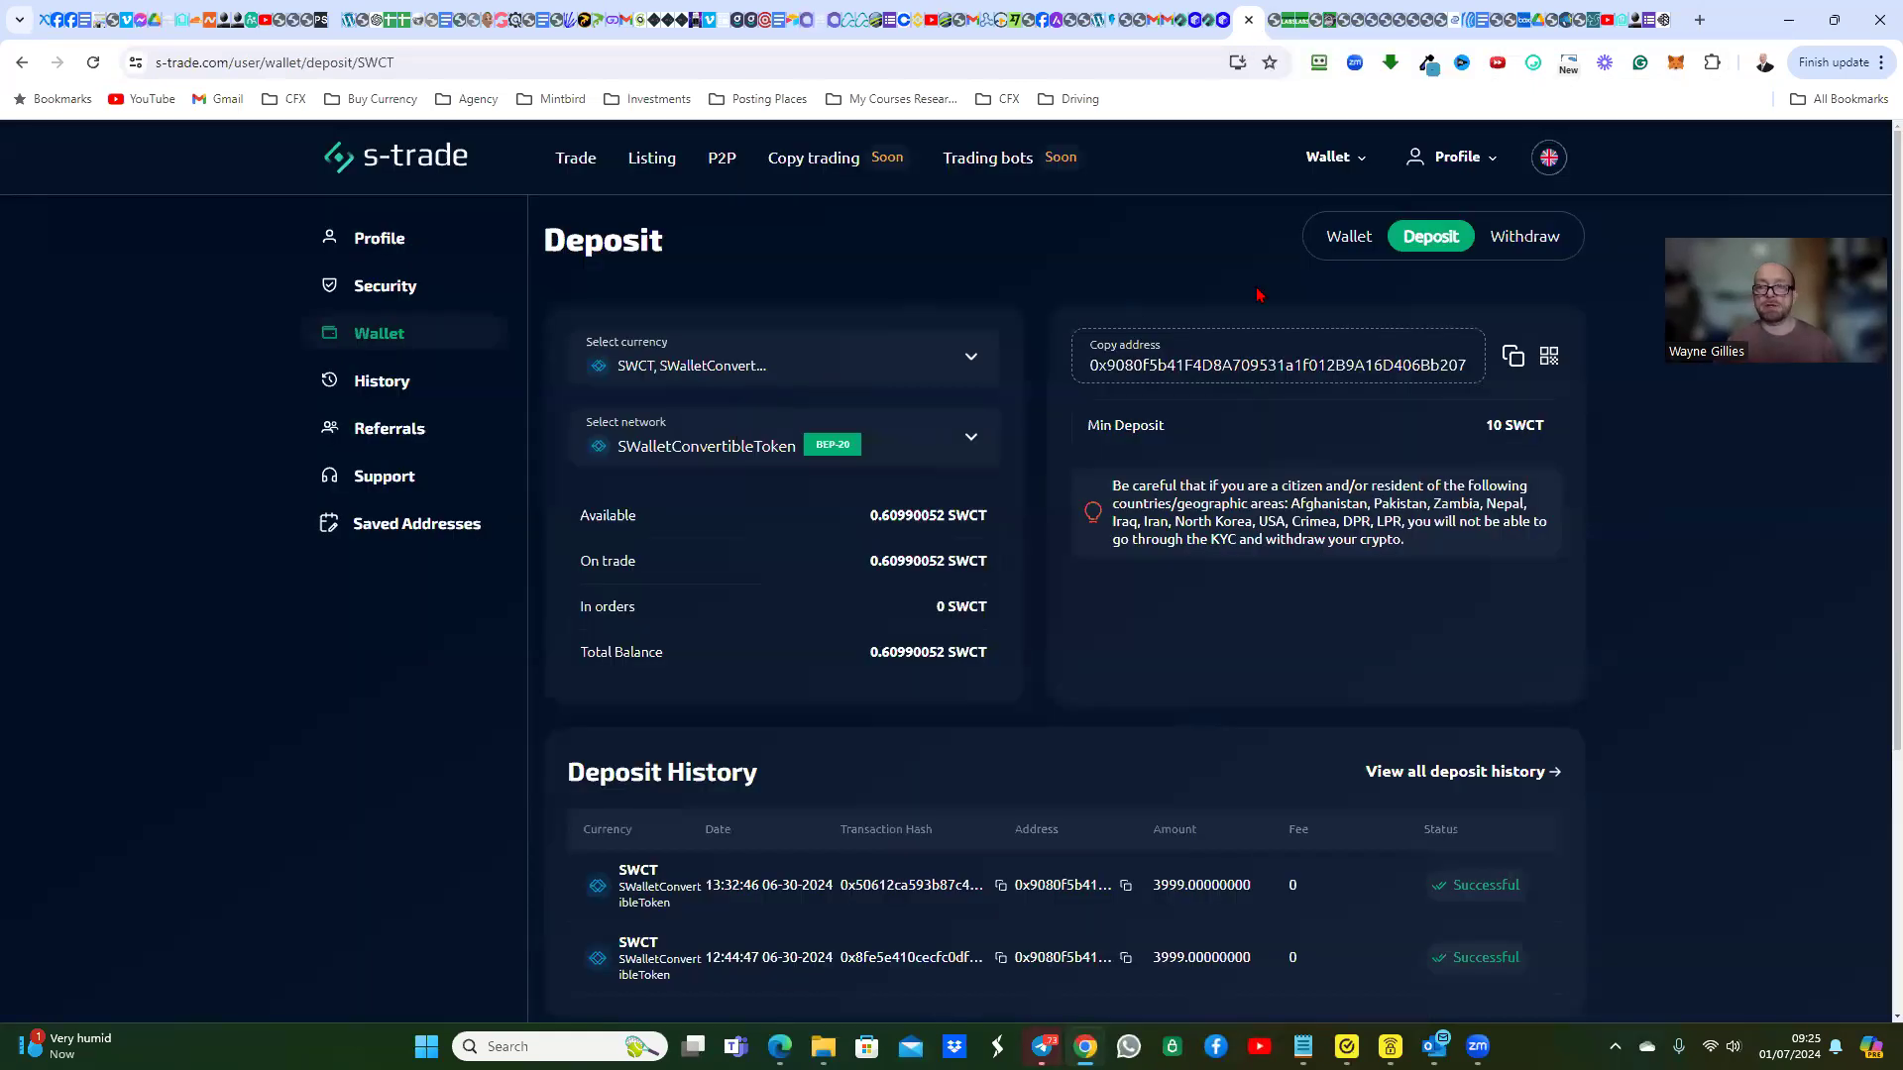
click(1334, 157)
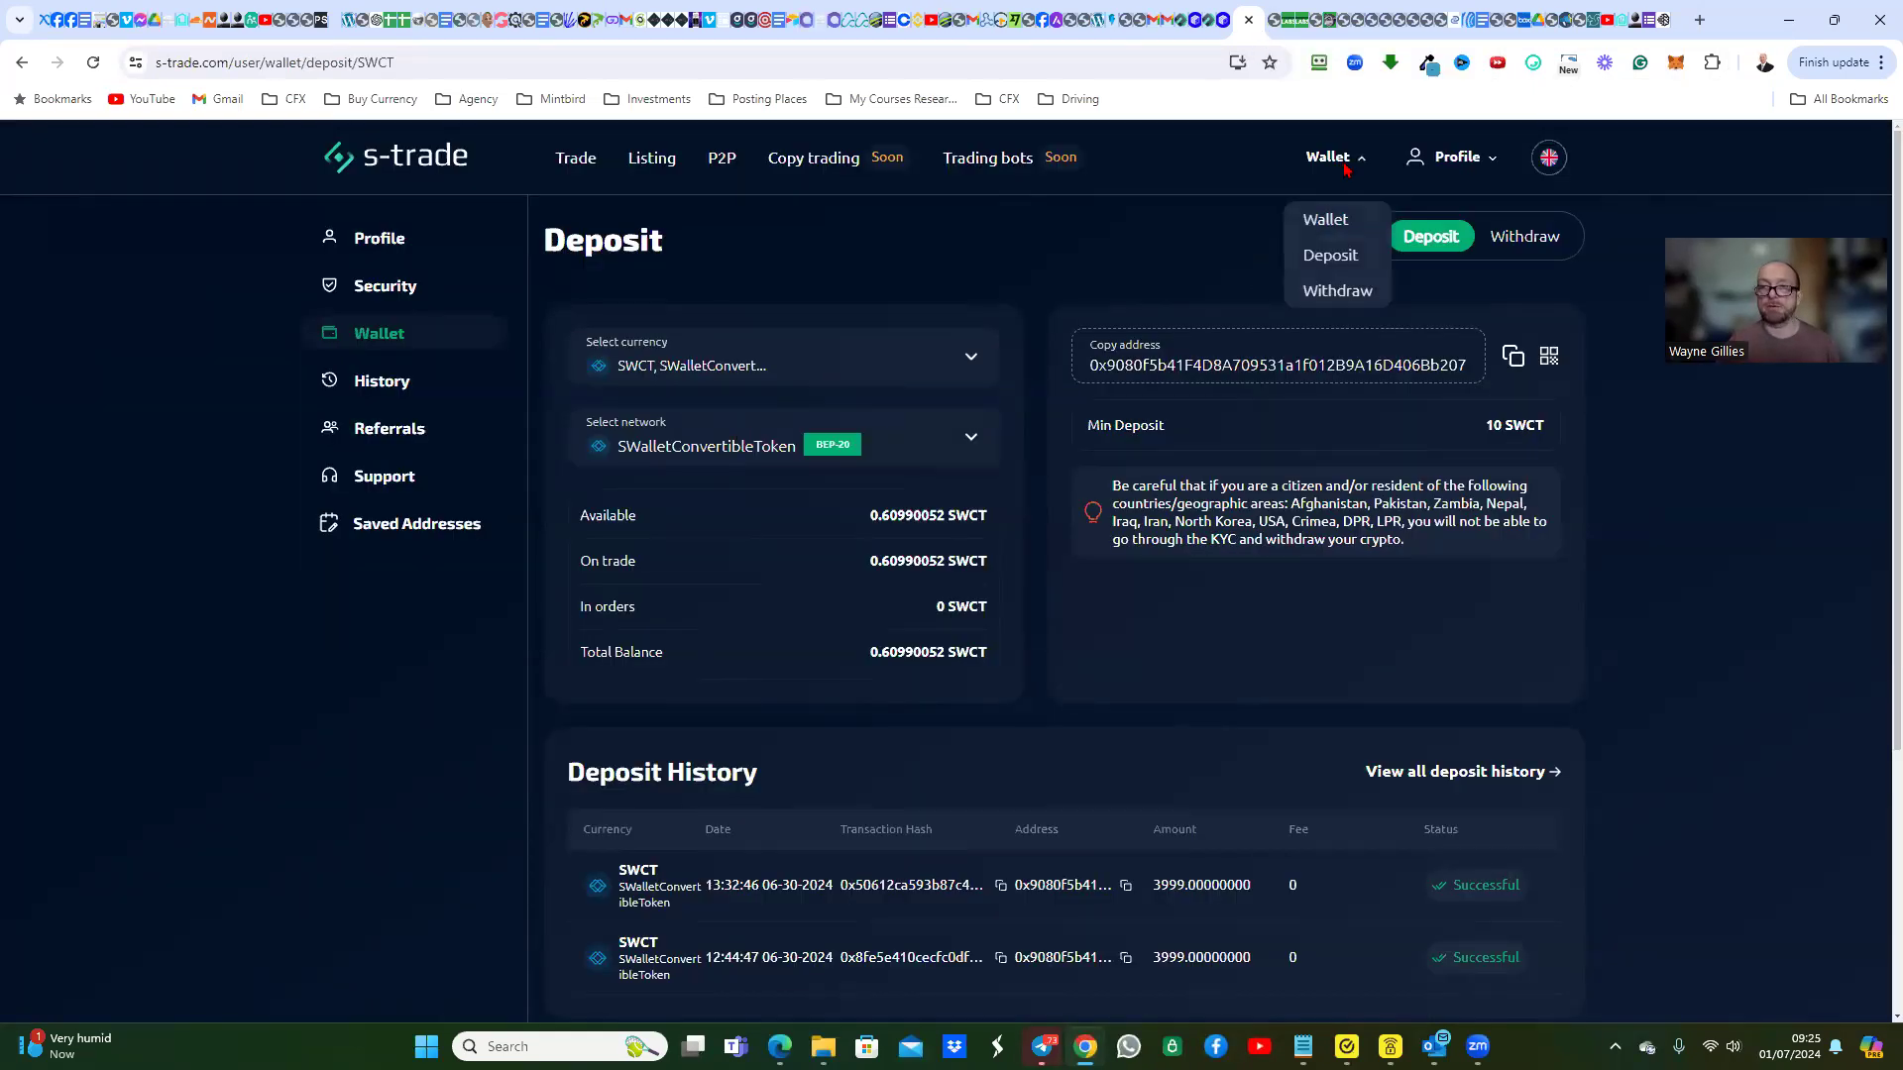
click(1342, 221)
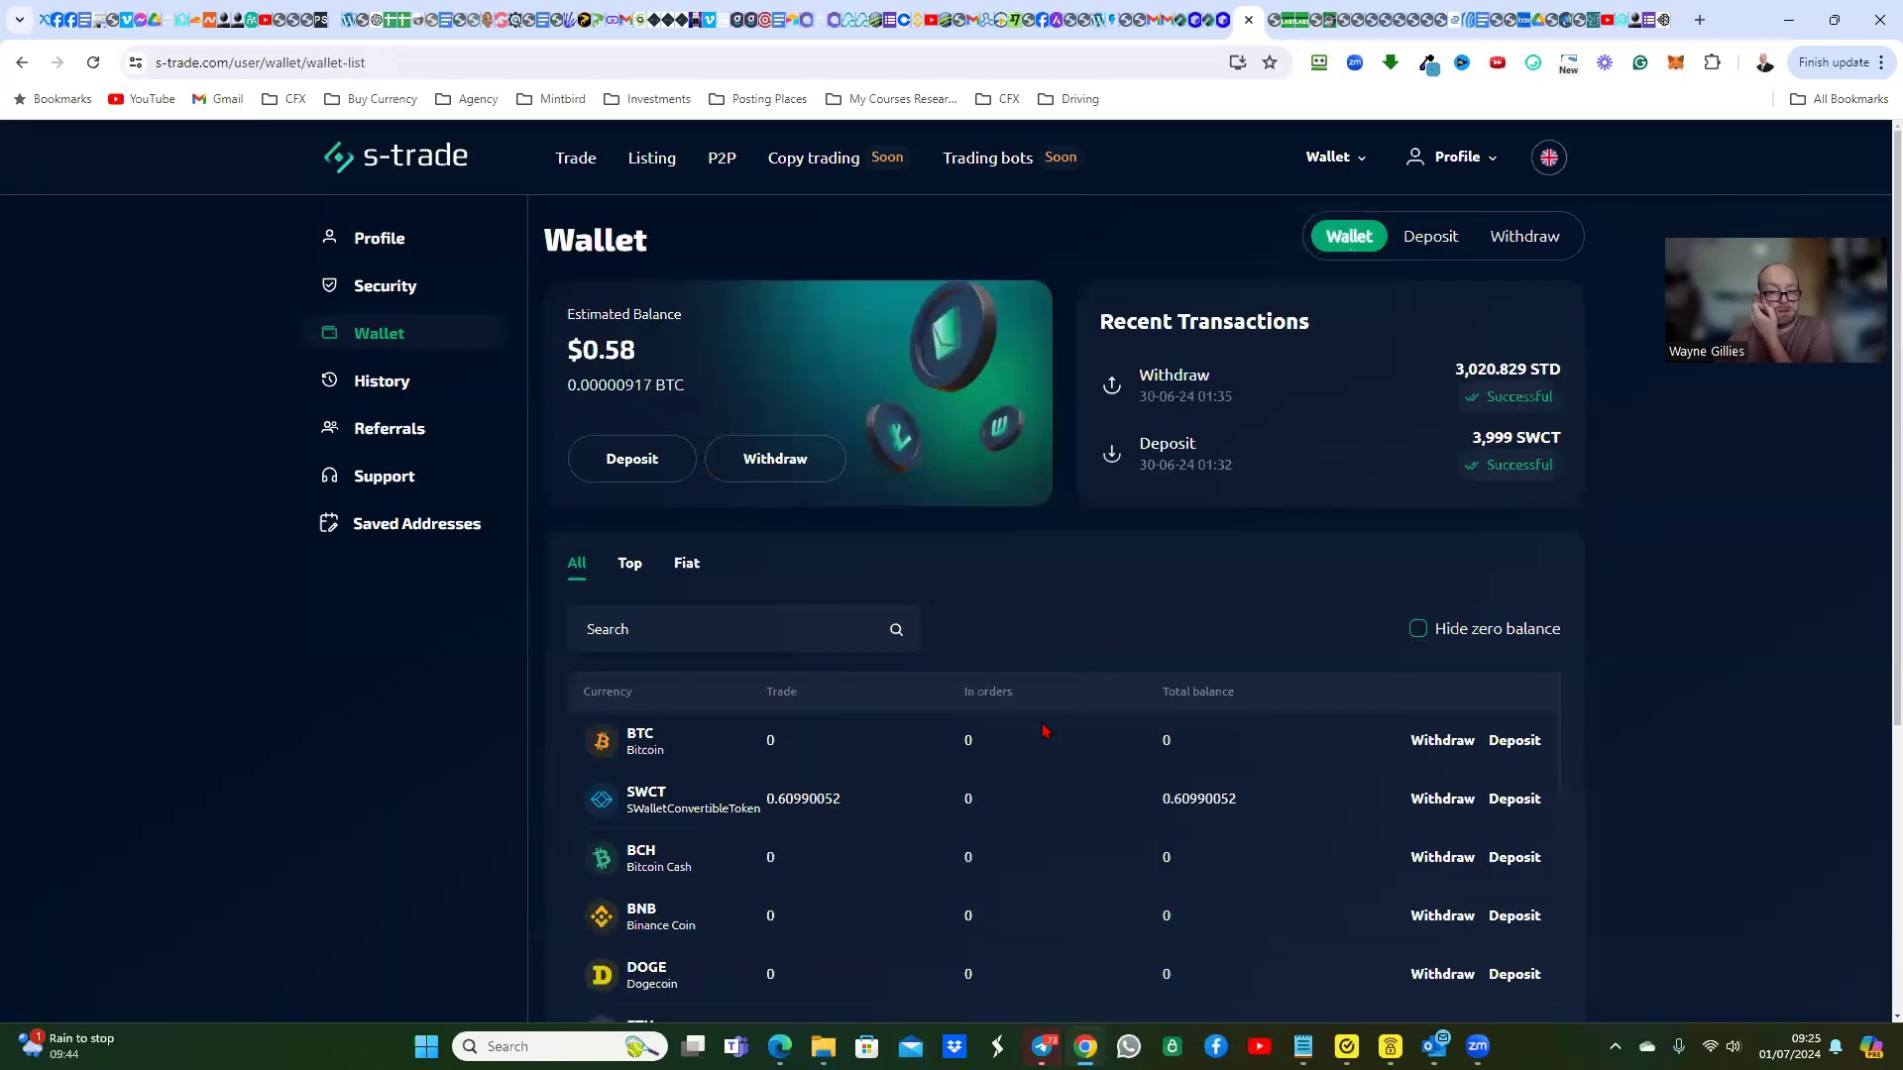
scroll(916, 805, down, 5)
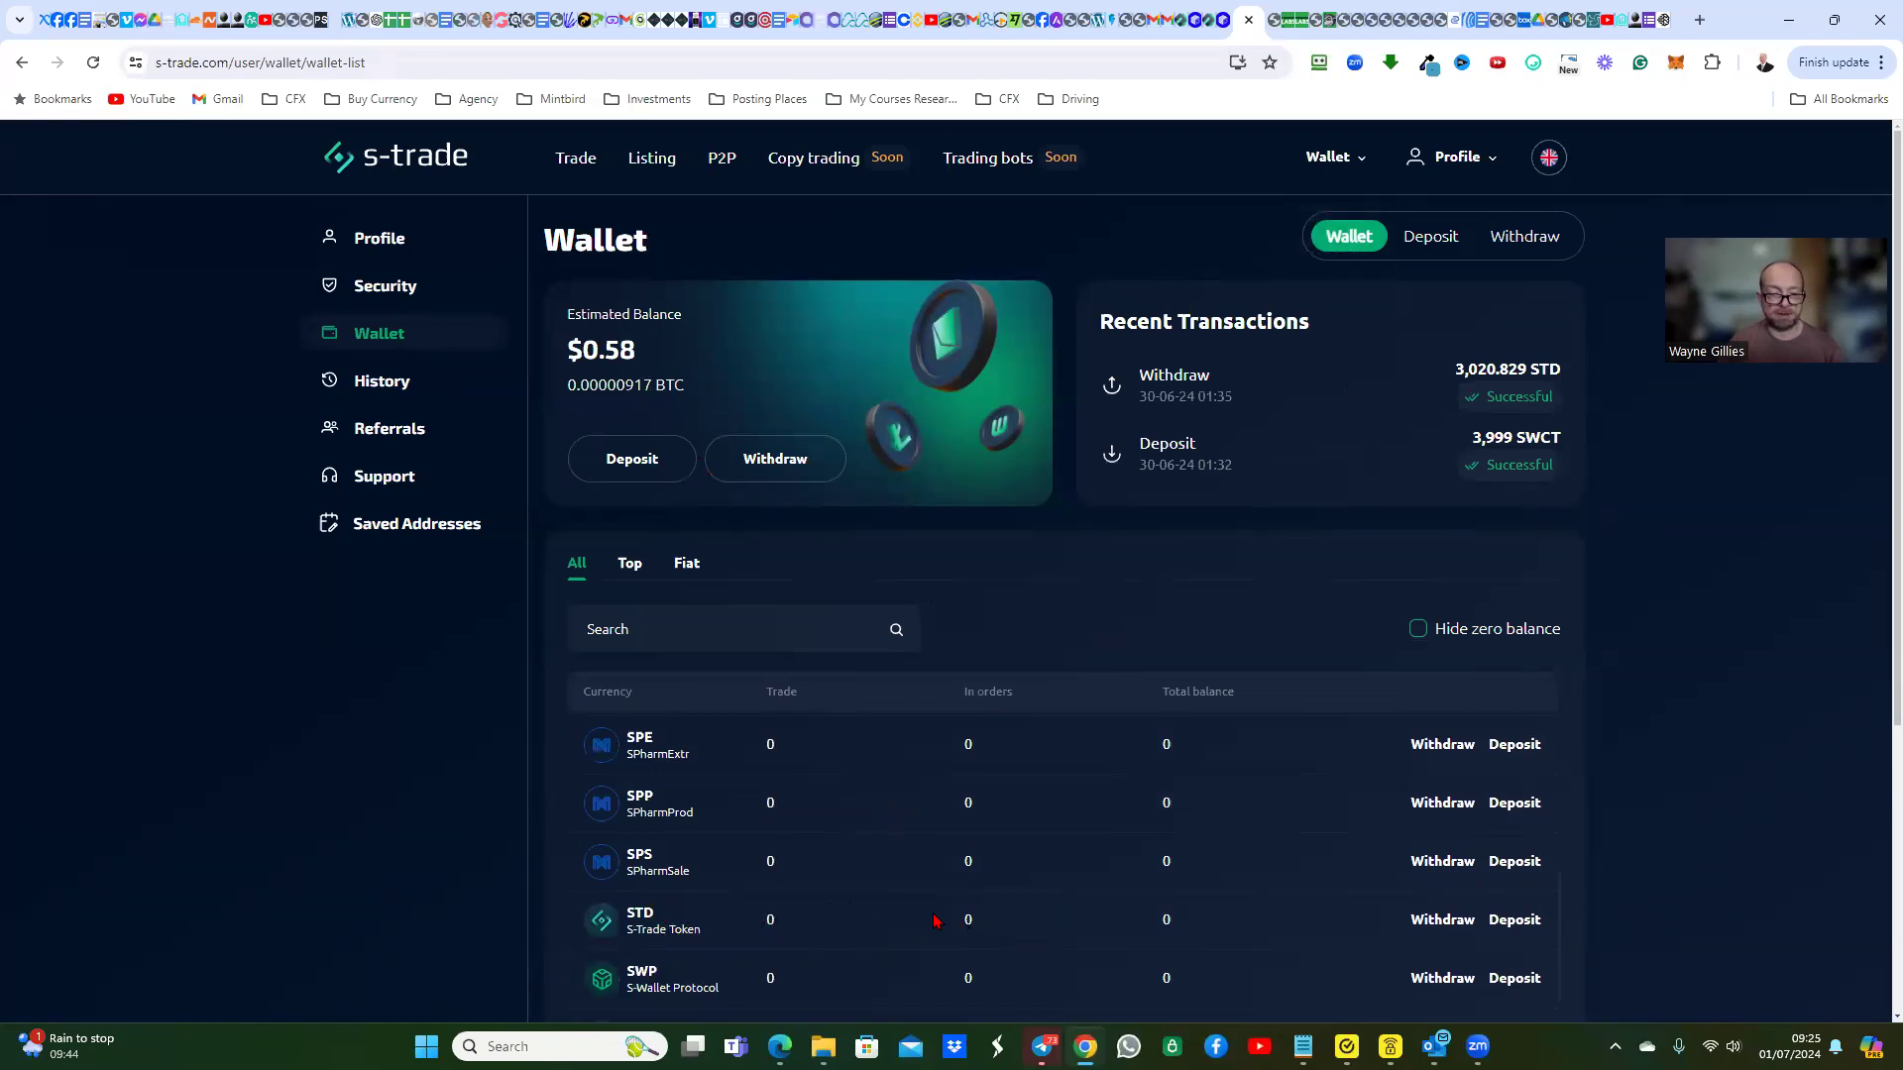
scroll(935, 920, up, 5)
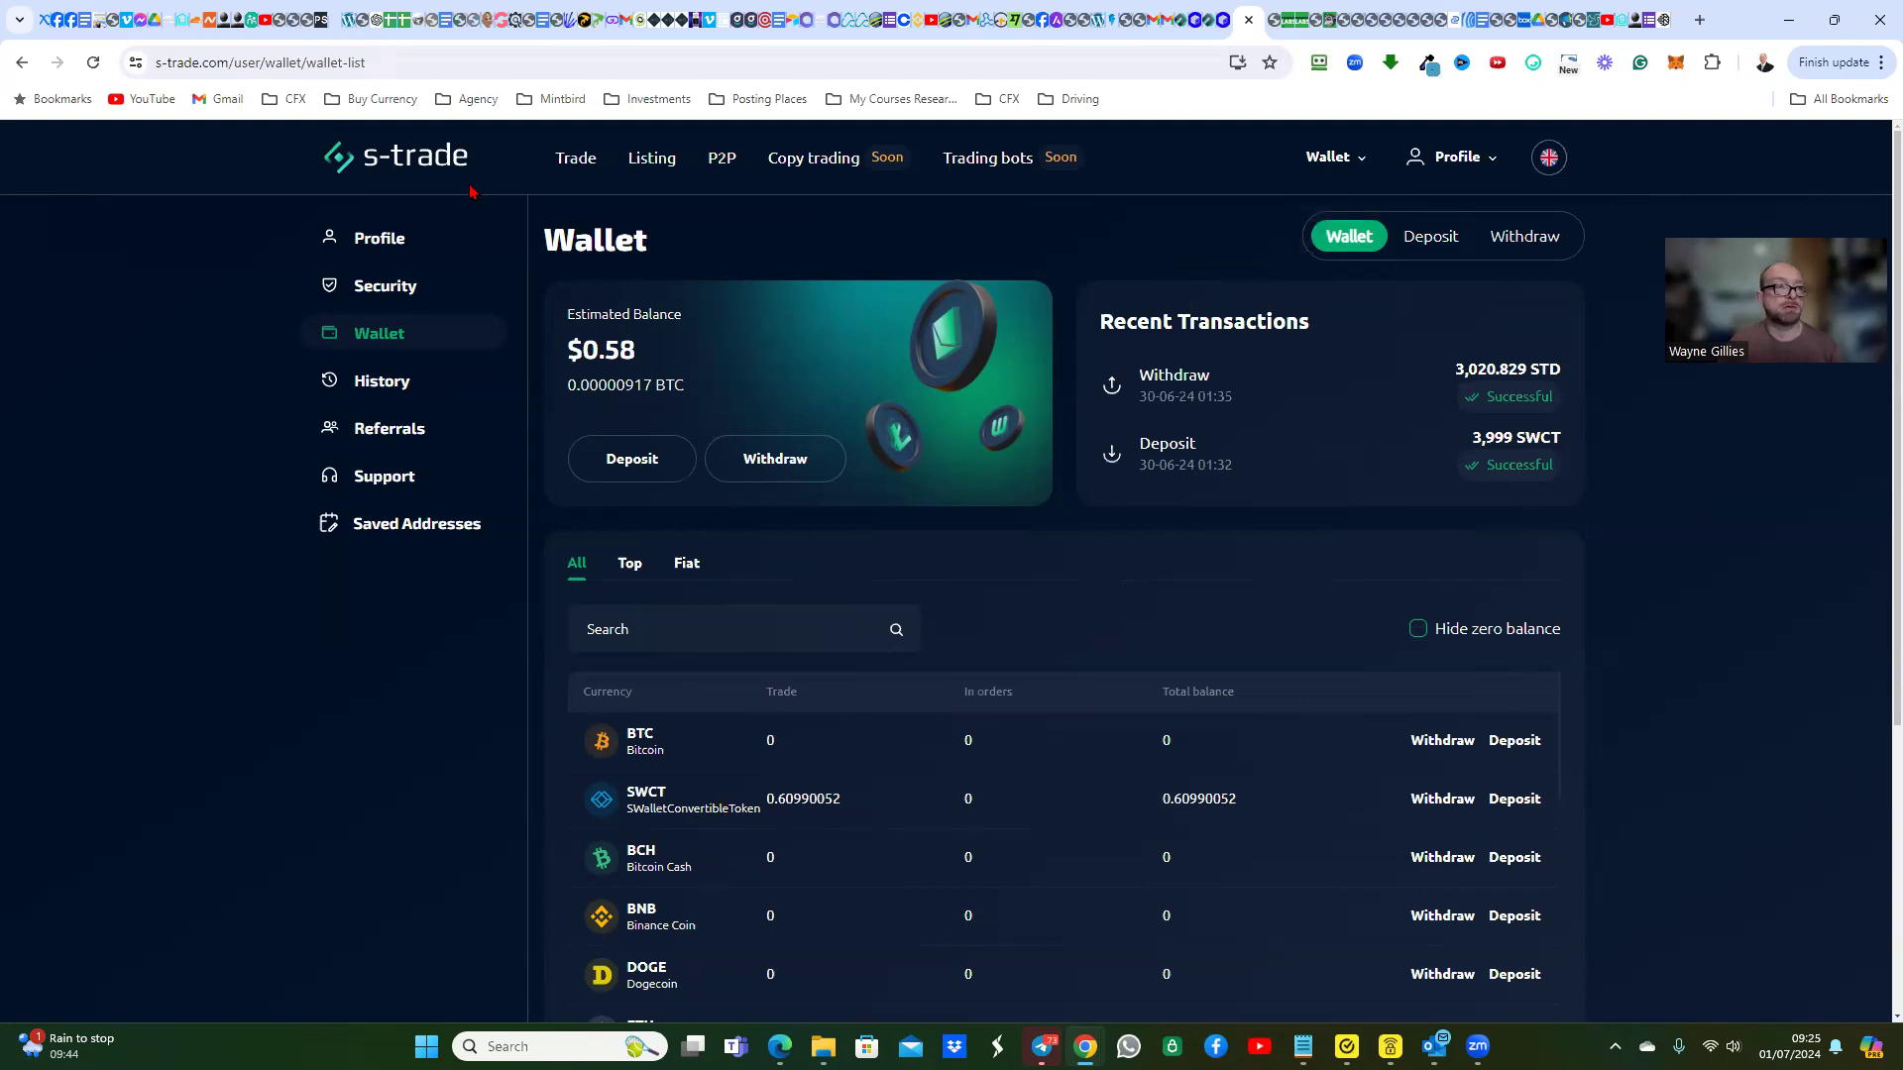
click(94, 62)
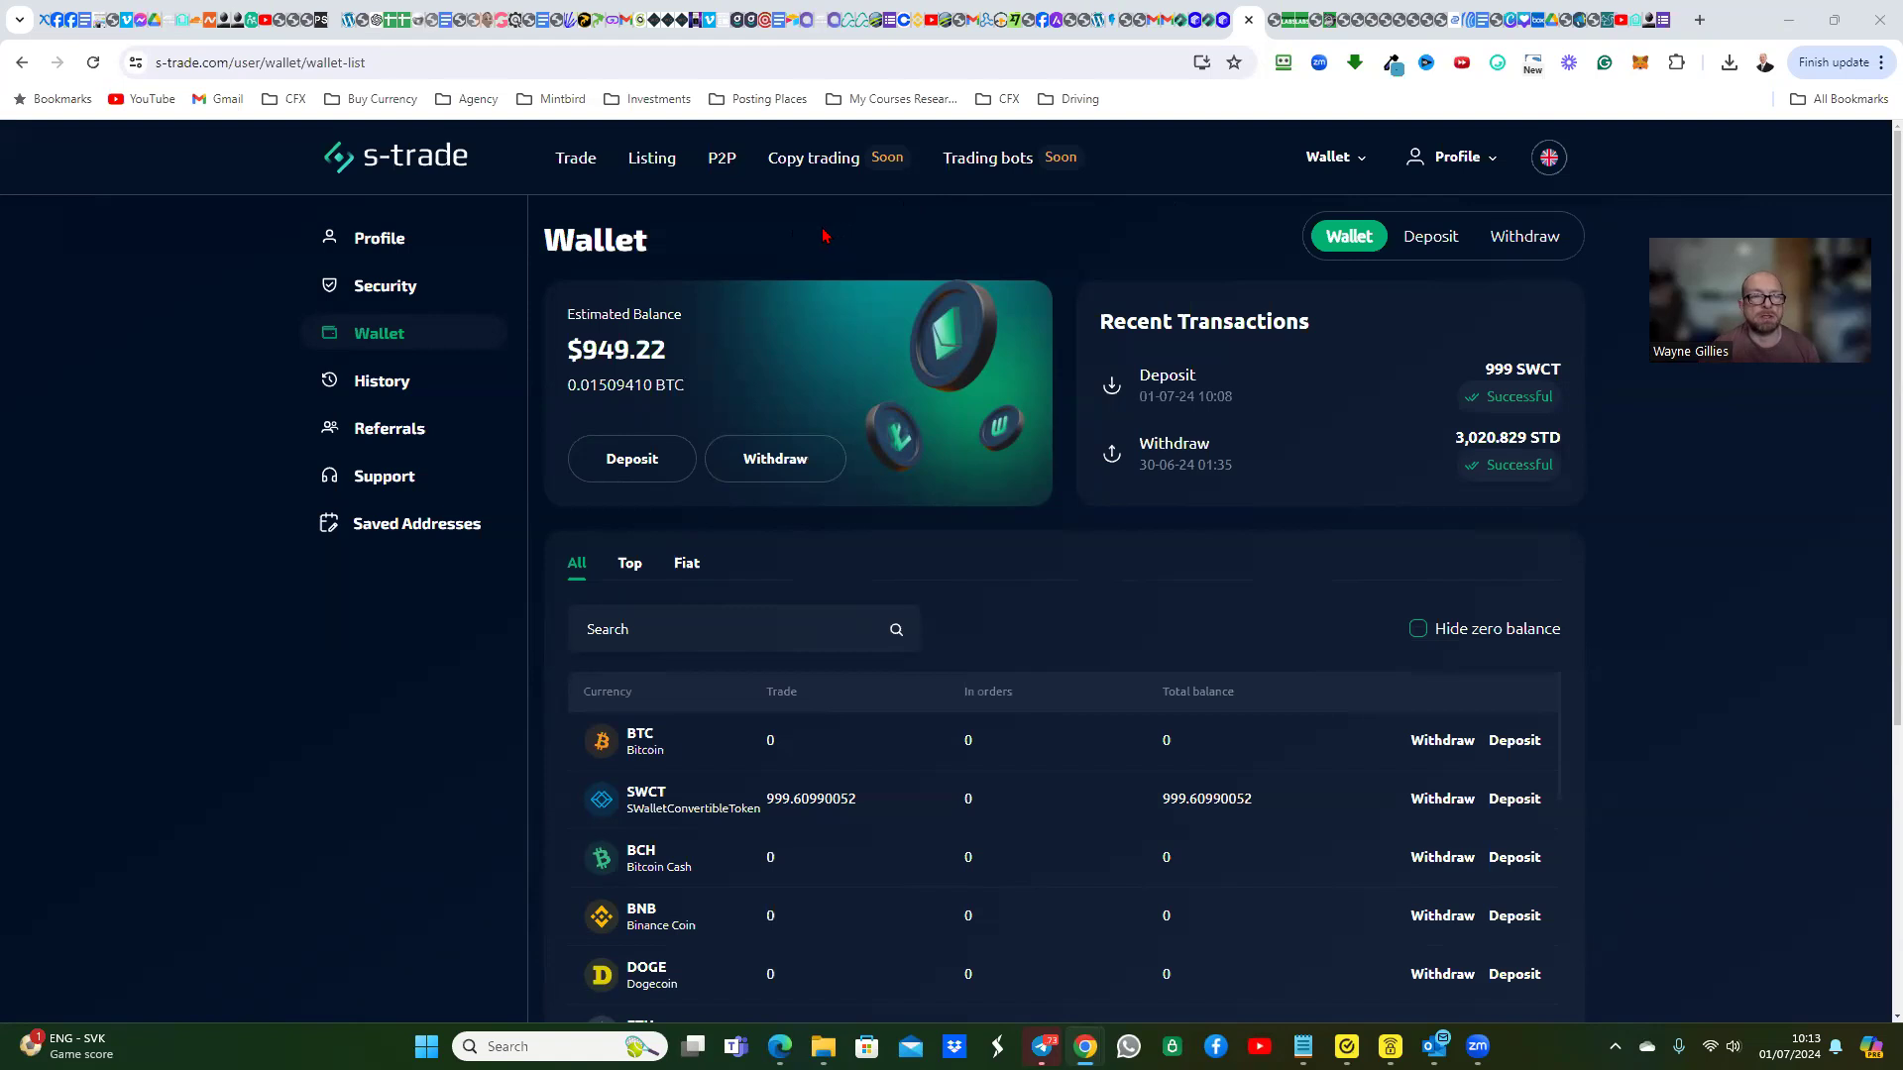
Go to Trade for the BTC/USDT order book, price chart and limit order form.
click(577, 157)
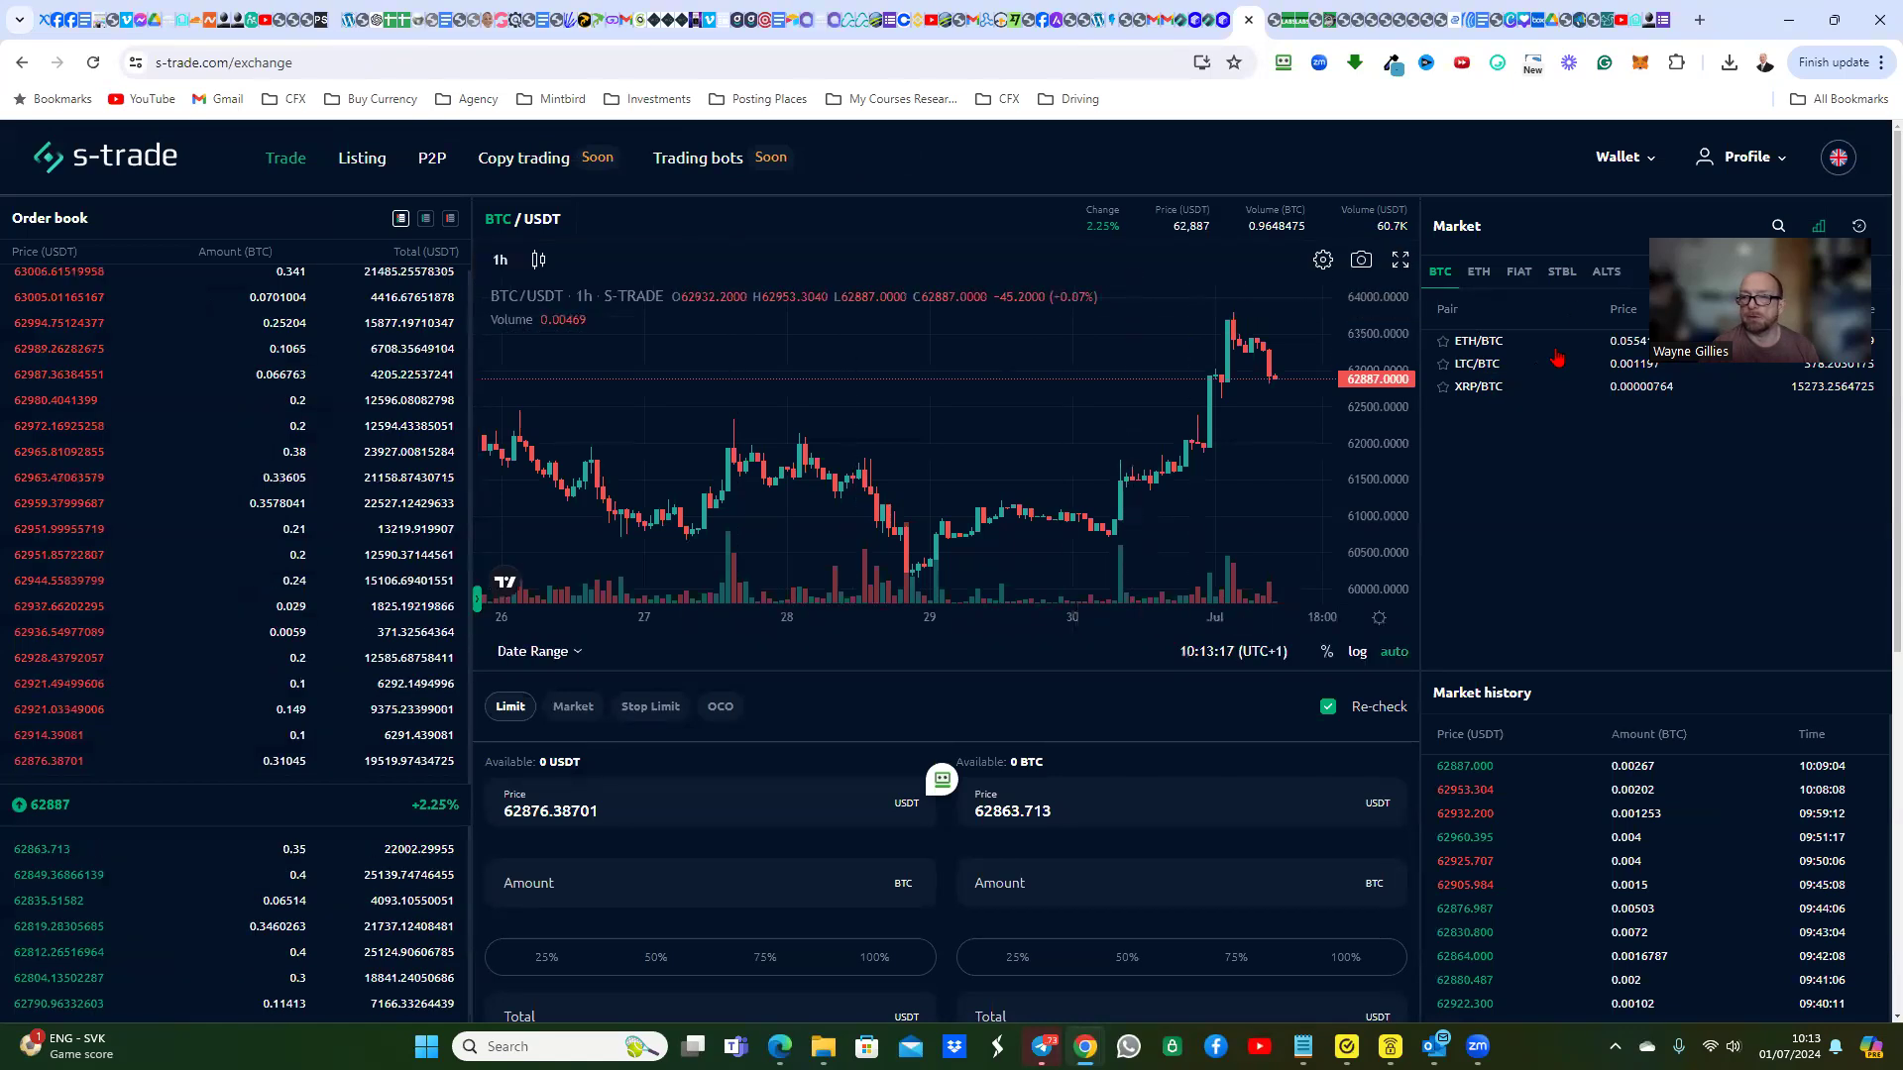
Open the STD/SWCT market from the ALTS pairs, showing 999.61 SWCT available.
click(1607, 275)
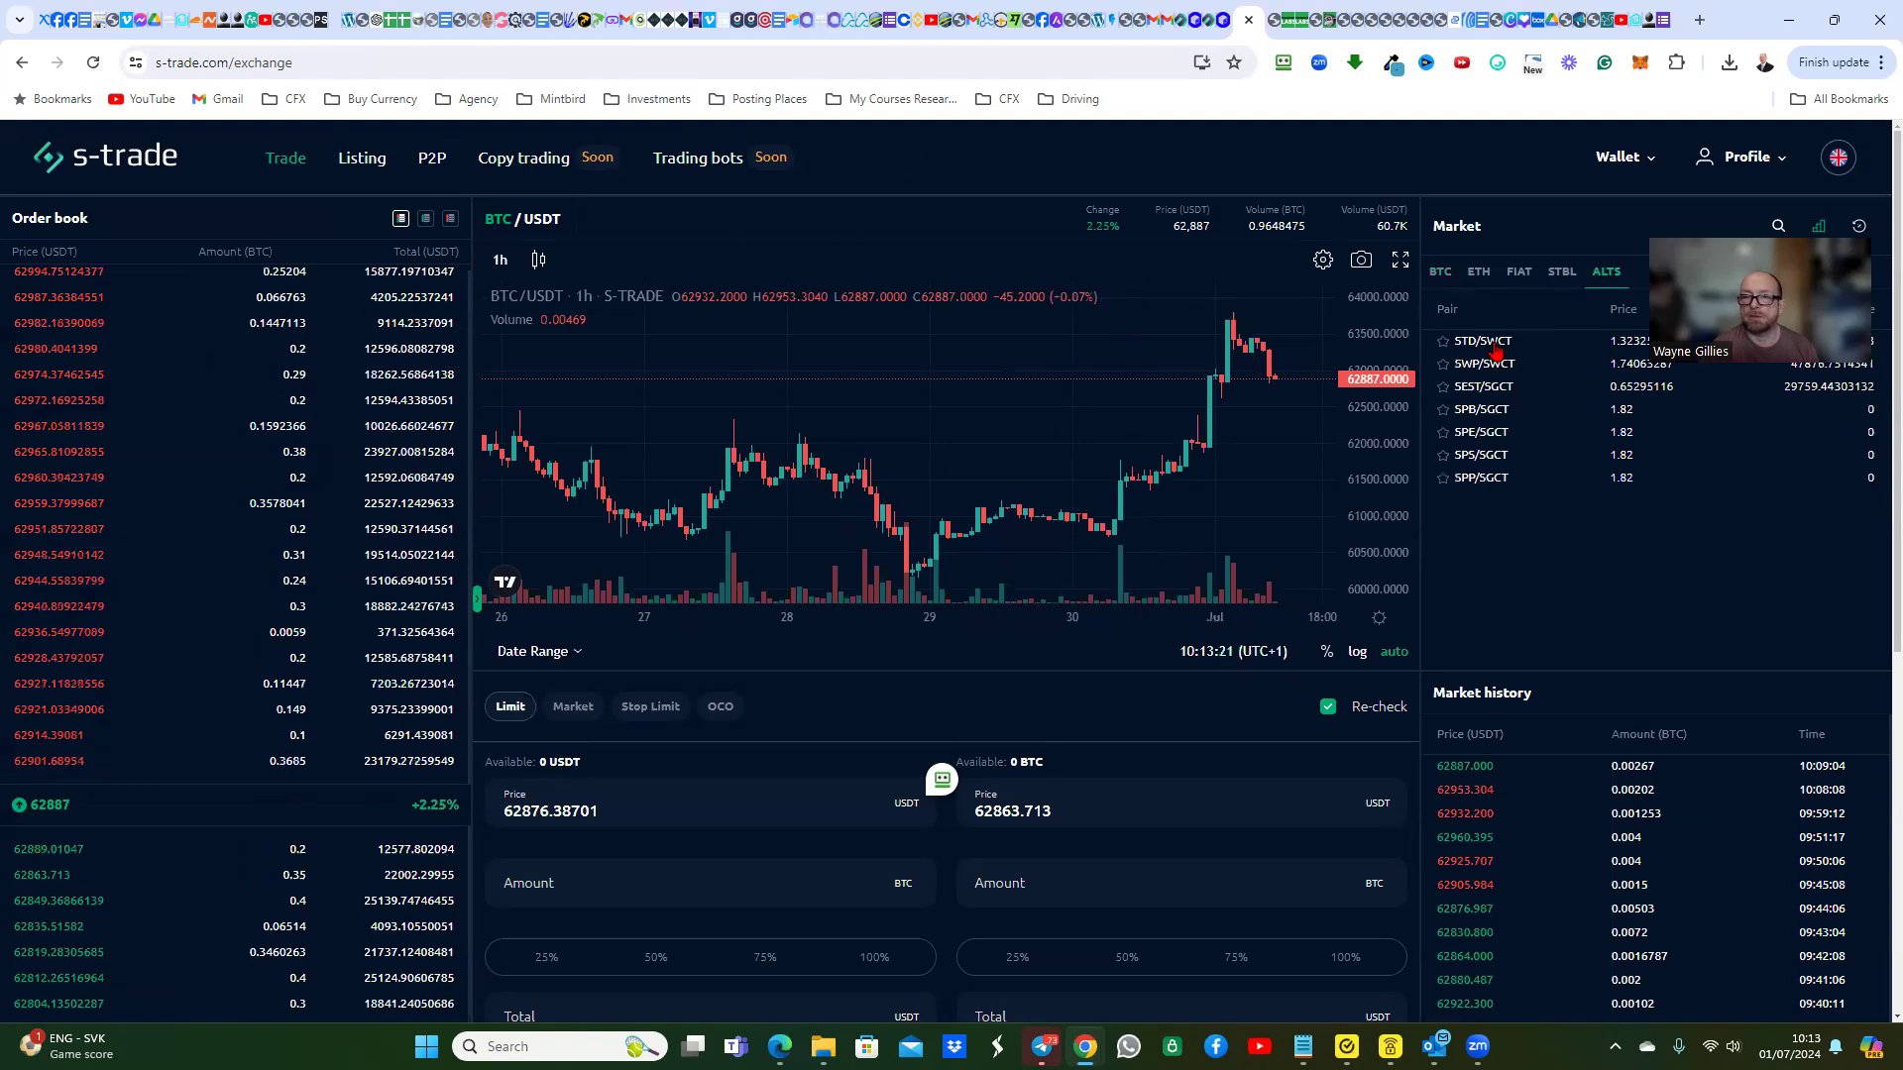
click(1499, 343)
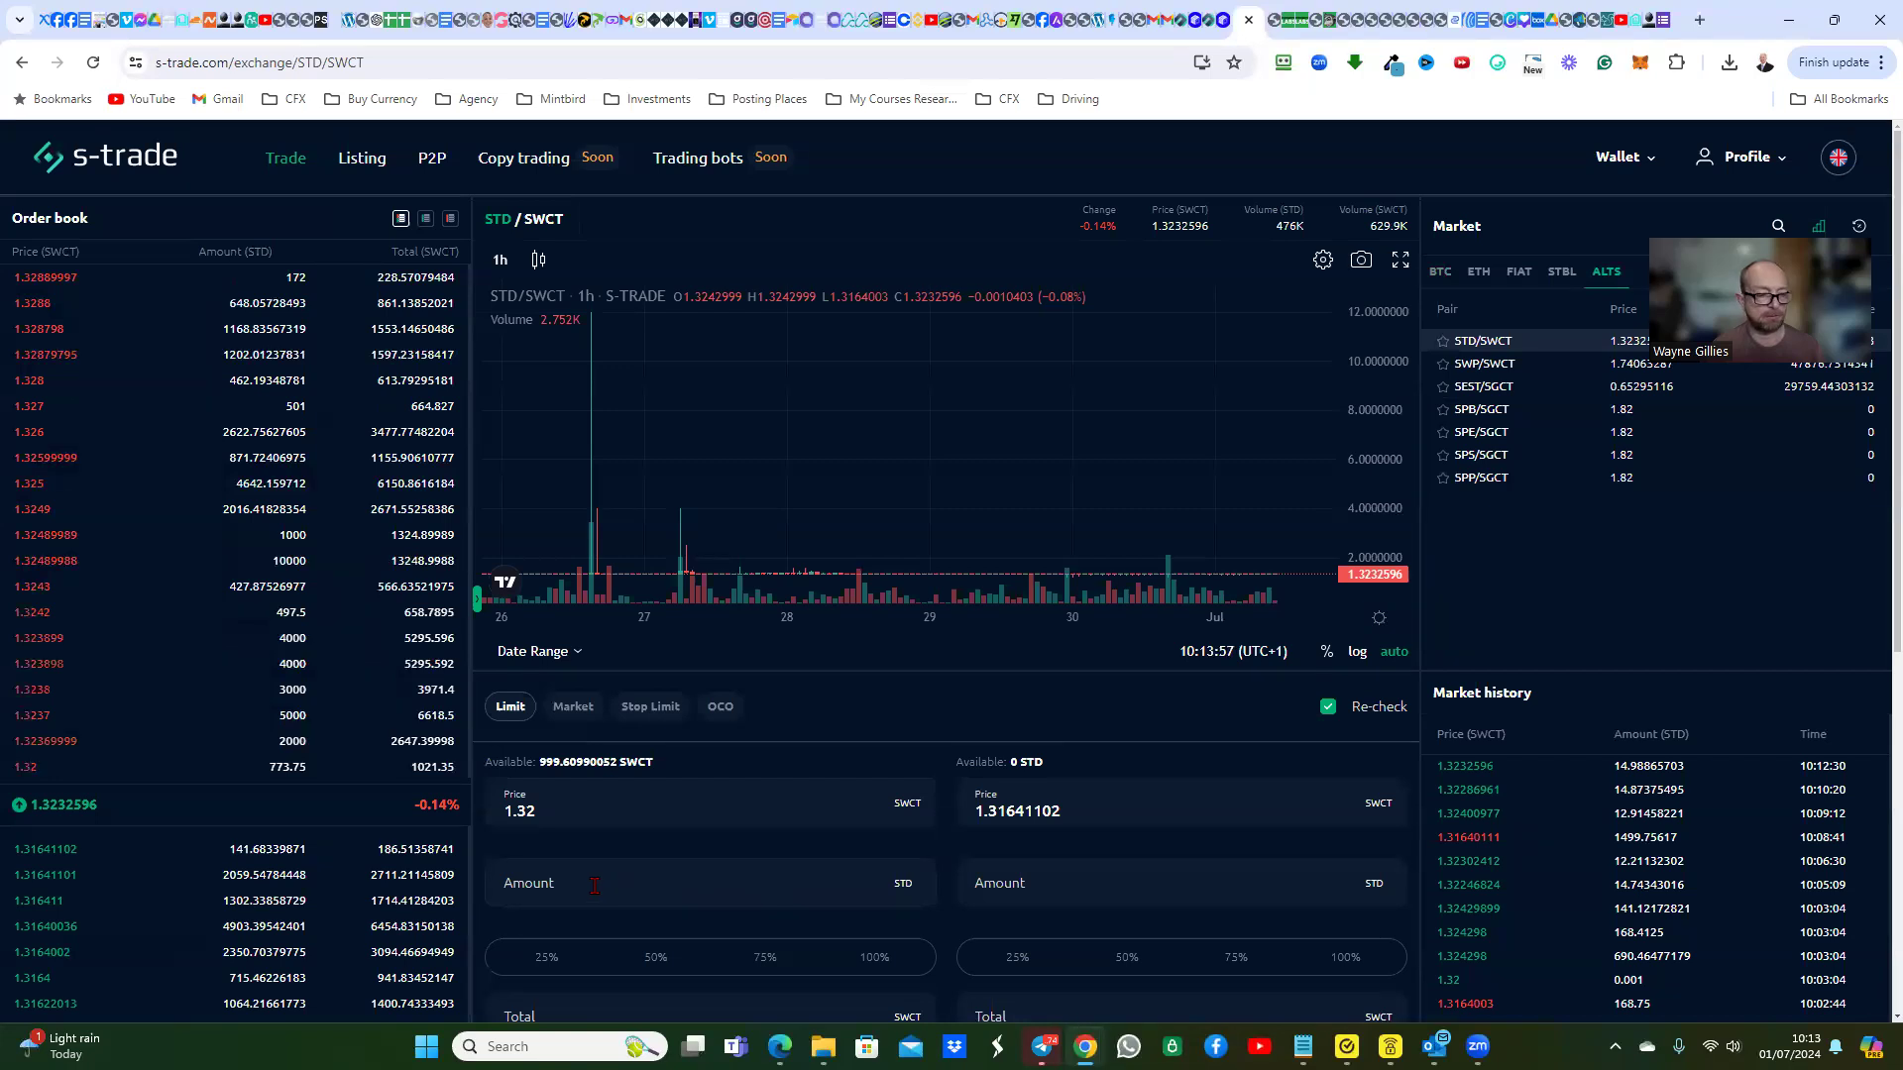
Place and confirm a limit buy of 757.28 STD at 1.32, using all available SWCT.
click(878, 959)
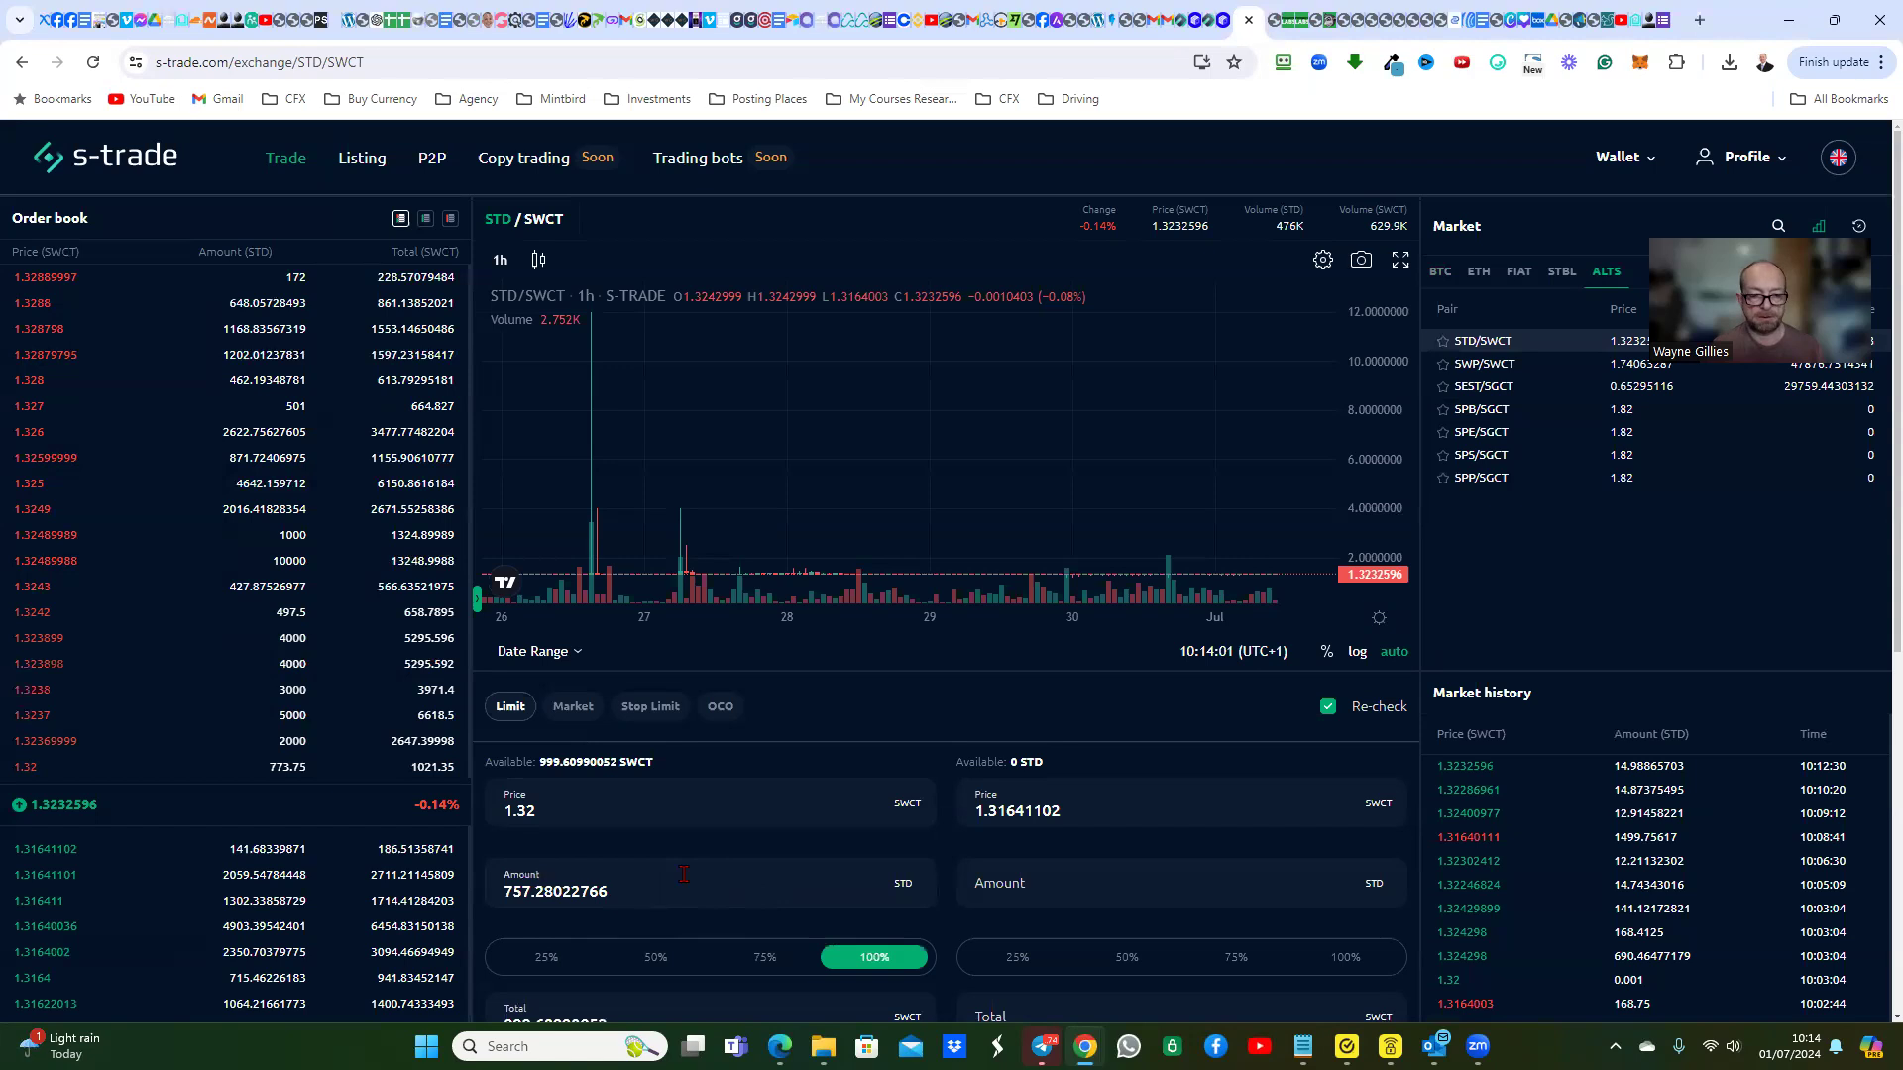
scroll(684, 875, down, 2)
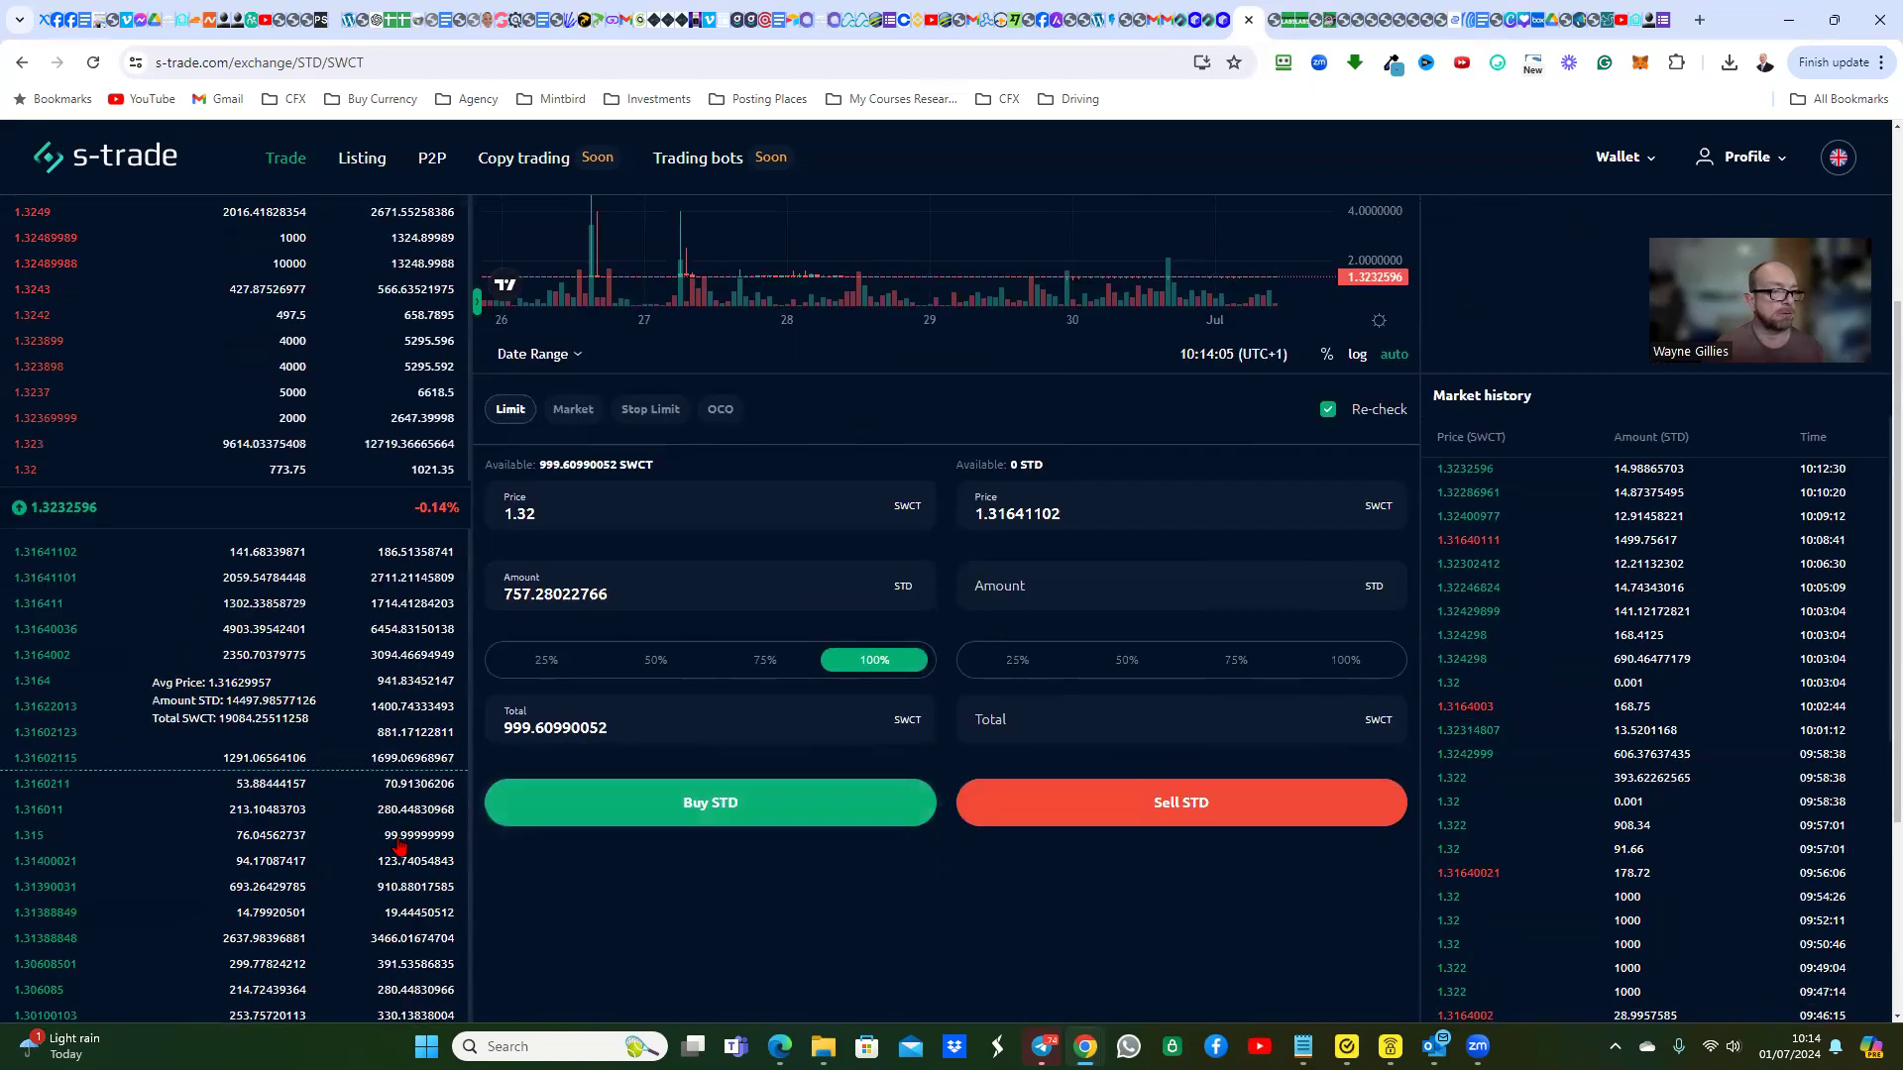
scroll(684, 809, up, 3)
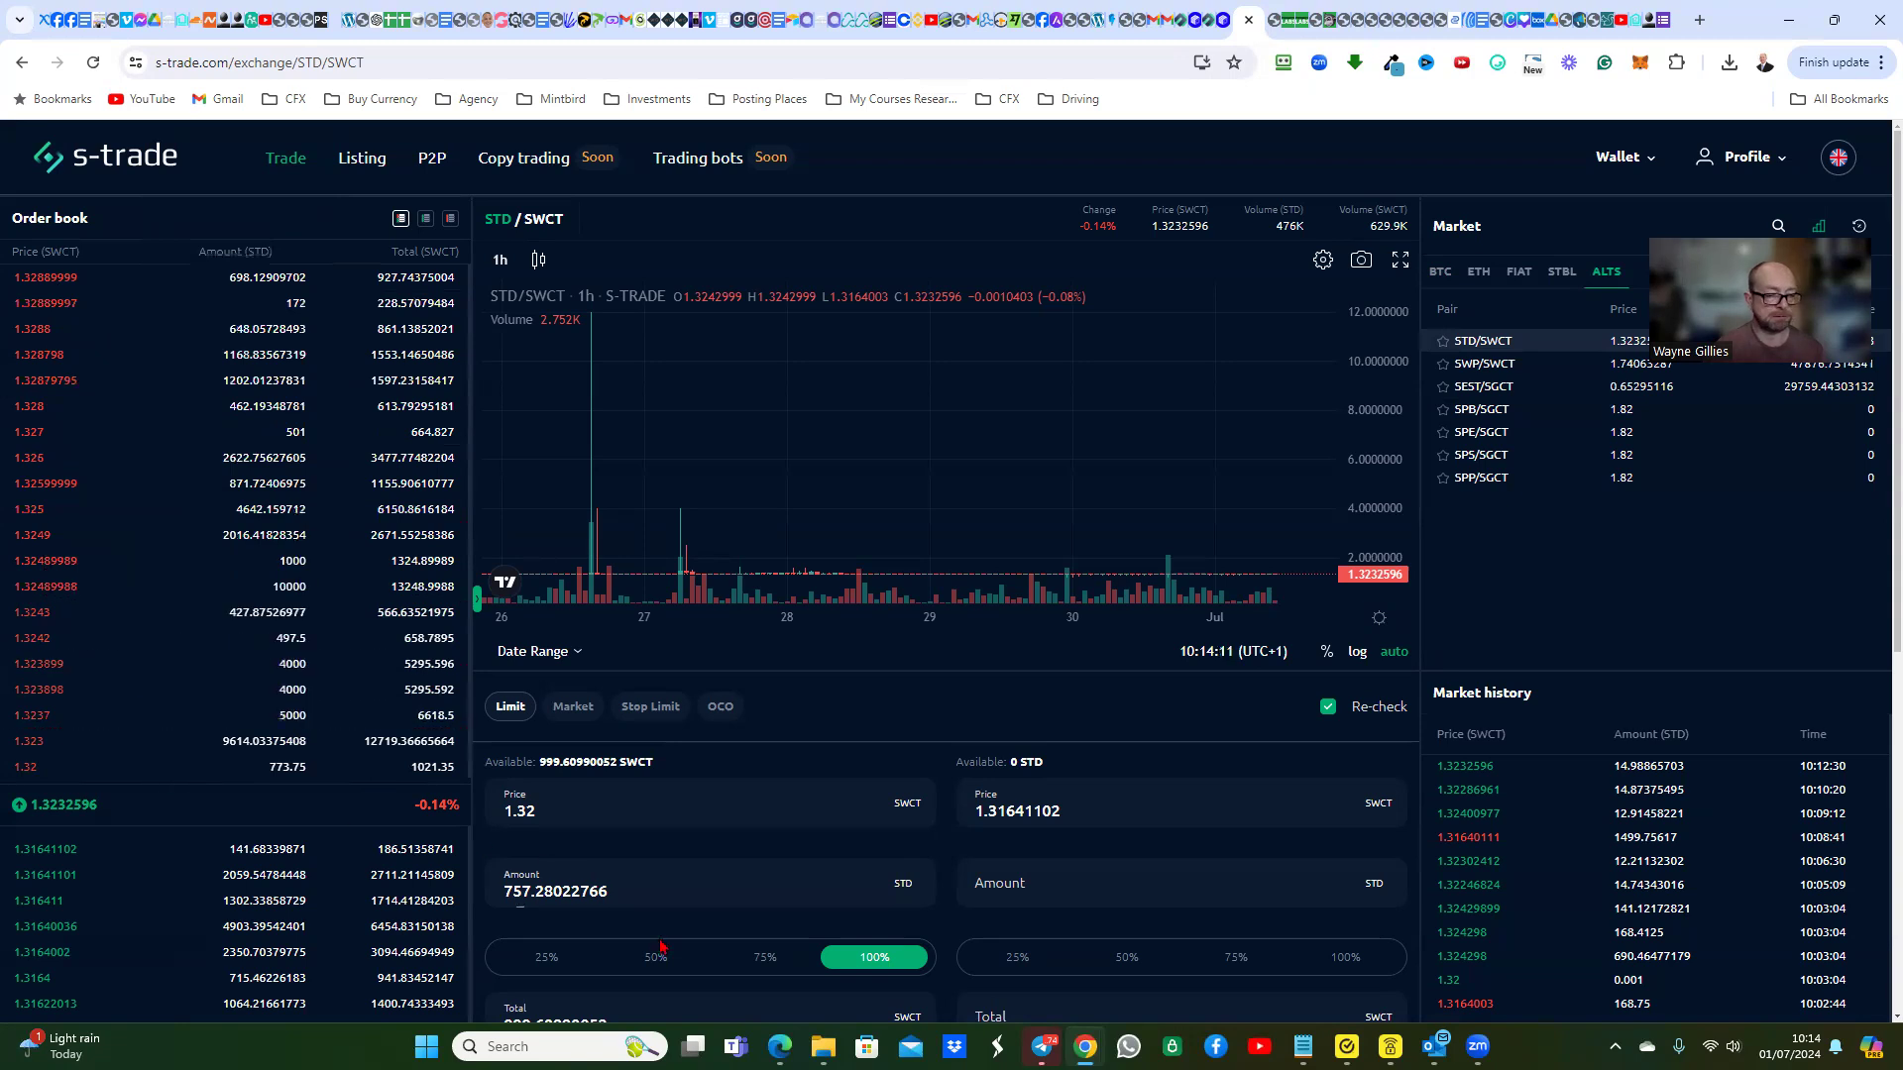
scroll(781, 896, down, 2)
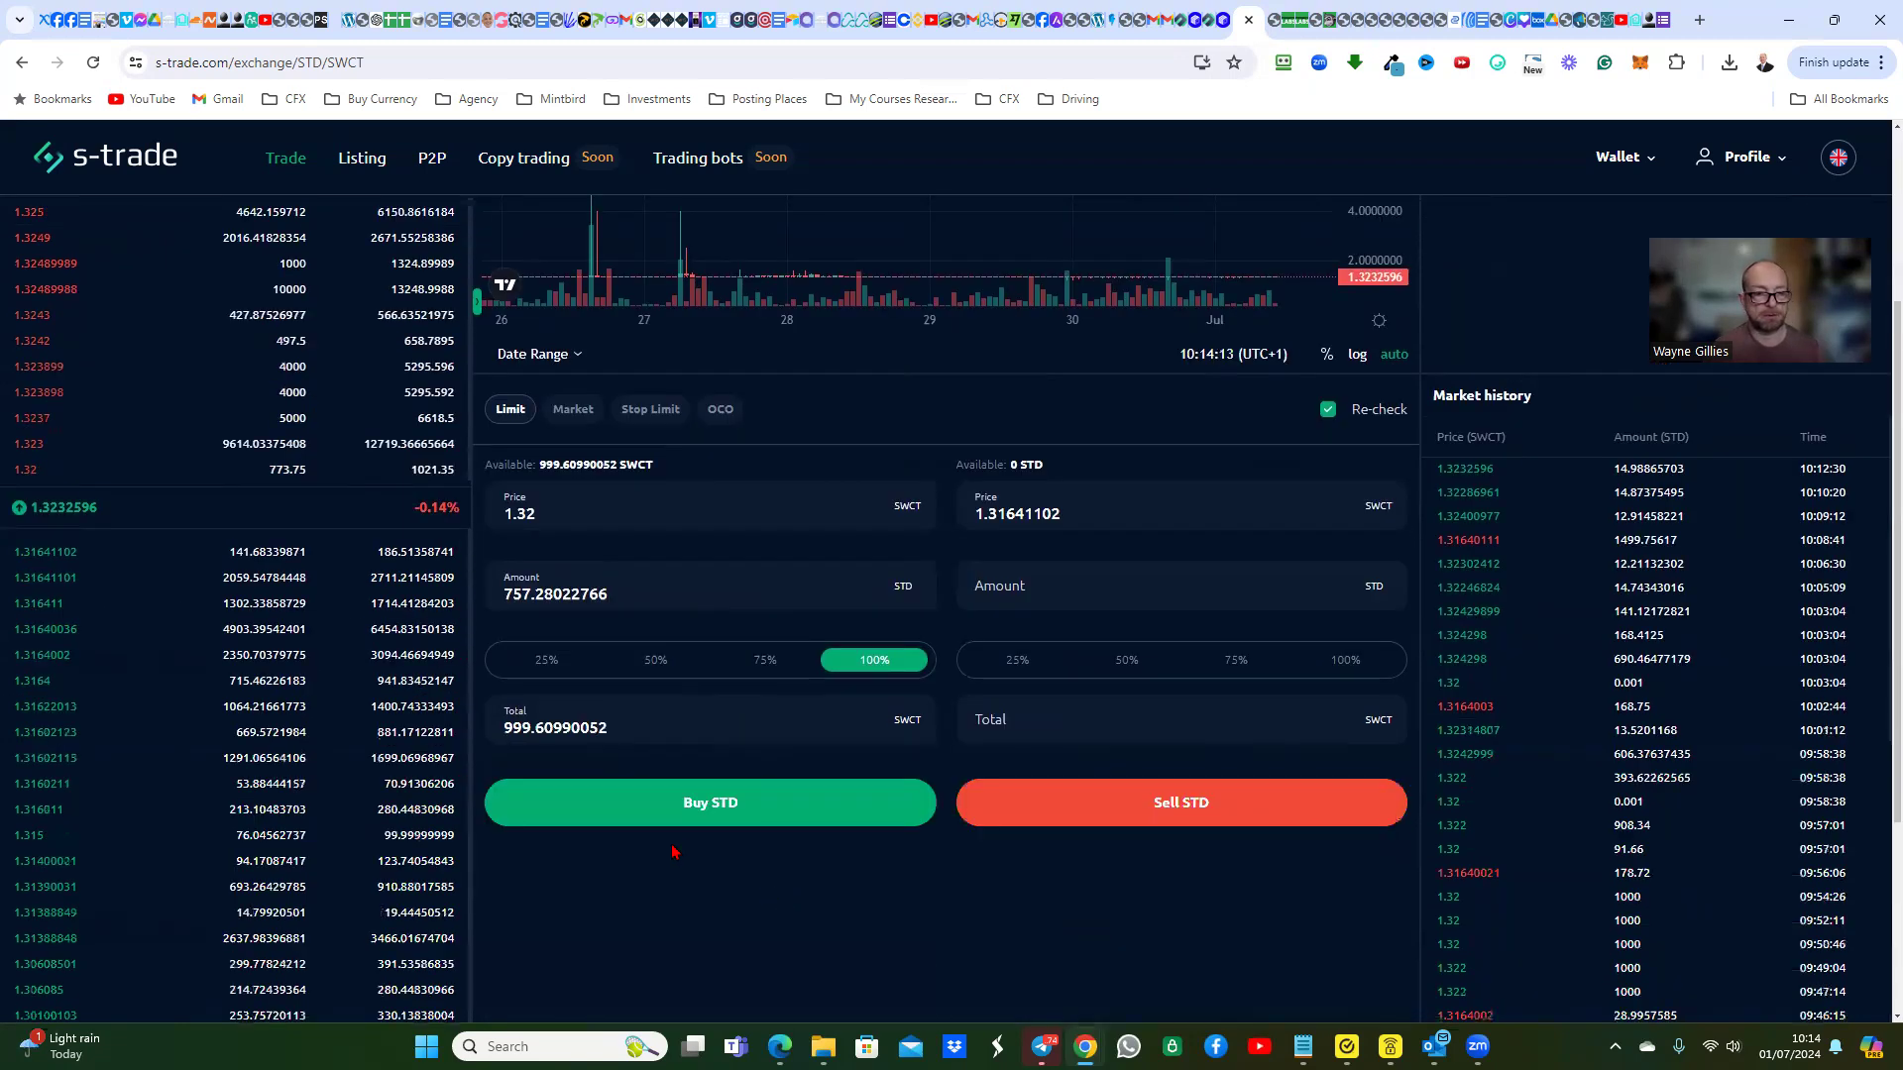
click(719, 806)
click(1036, 639)
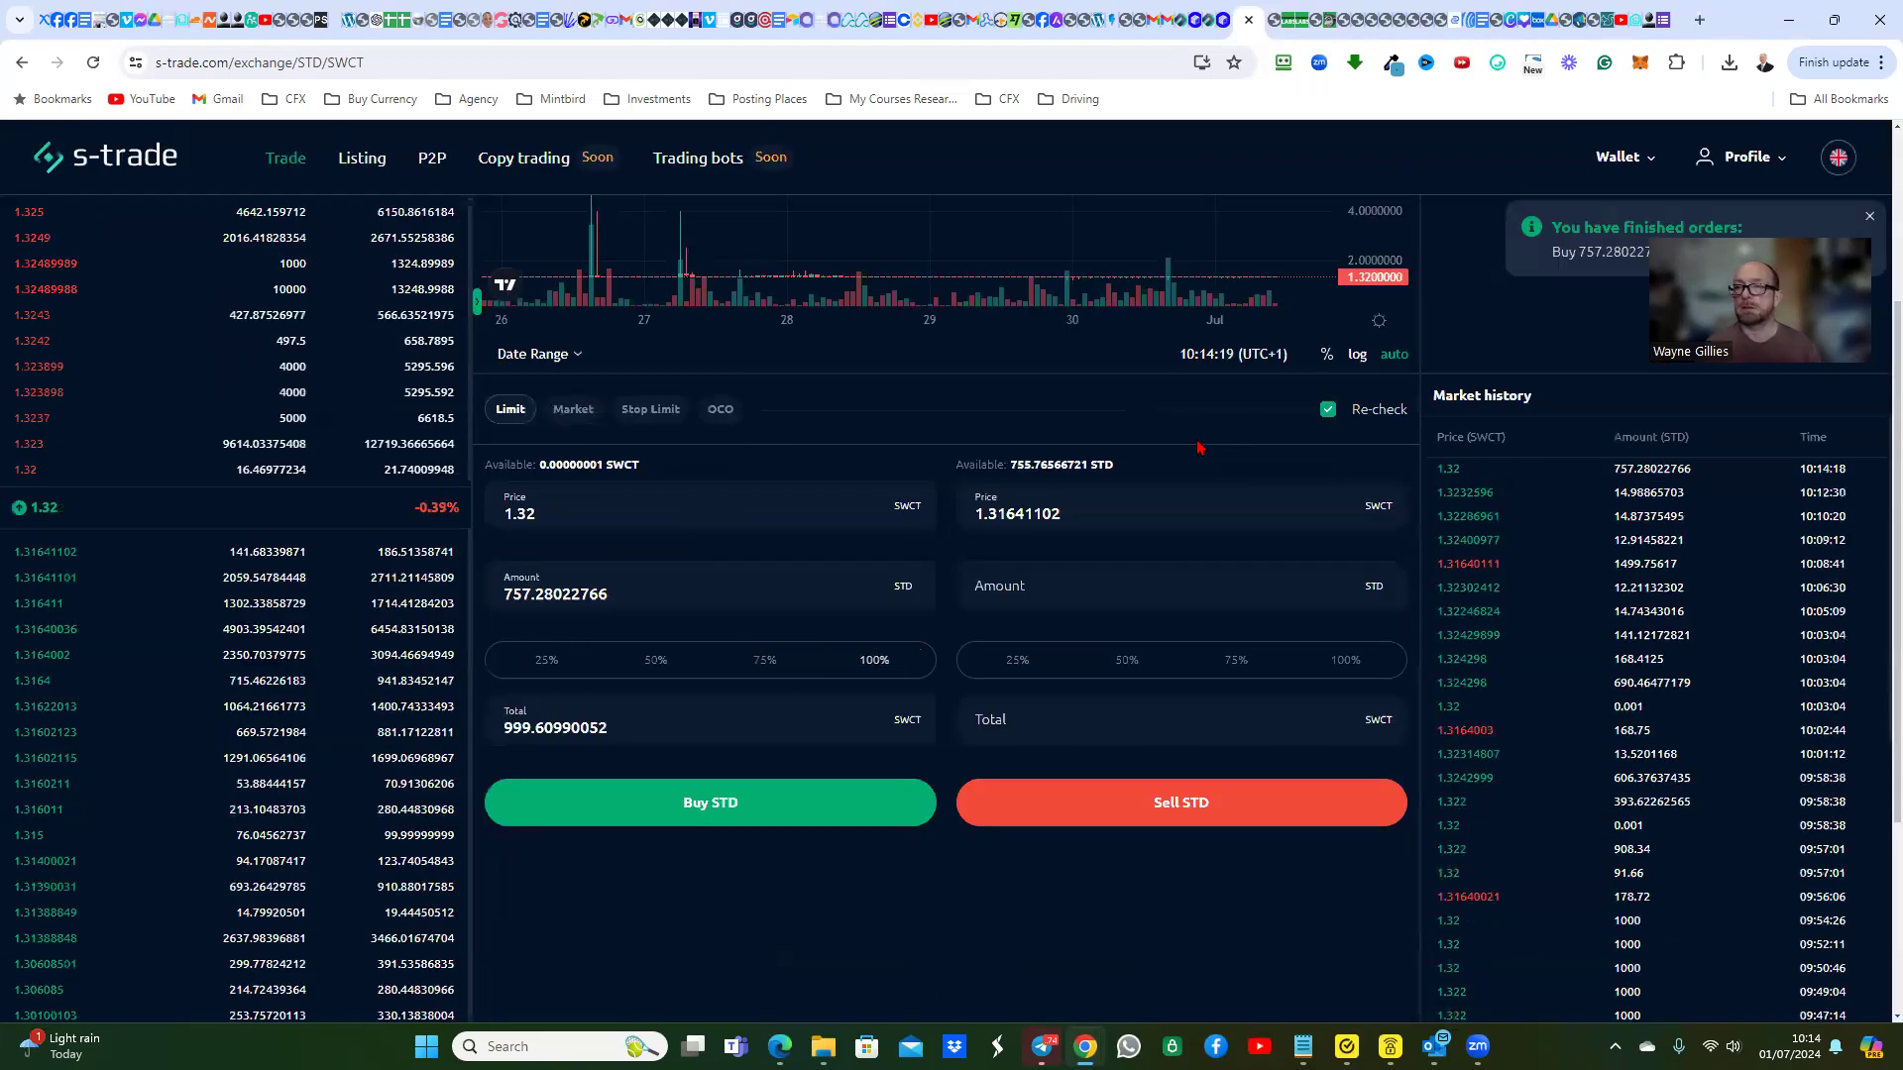
scroll(892, 522, up, 5)
scroll(892, 446, up, 3)
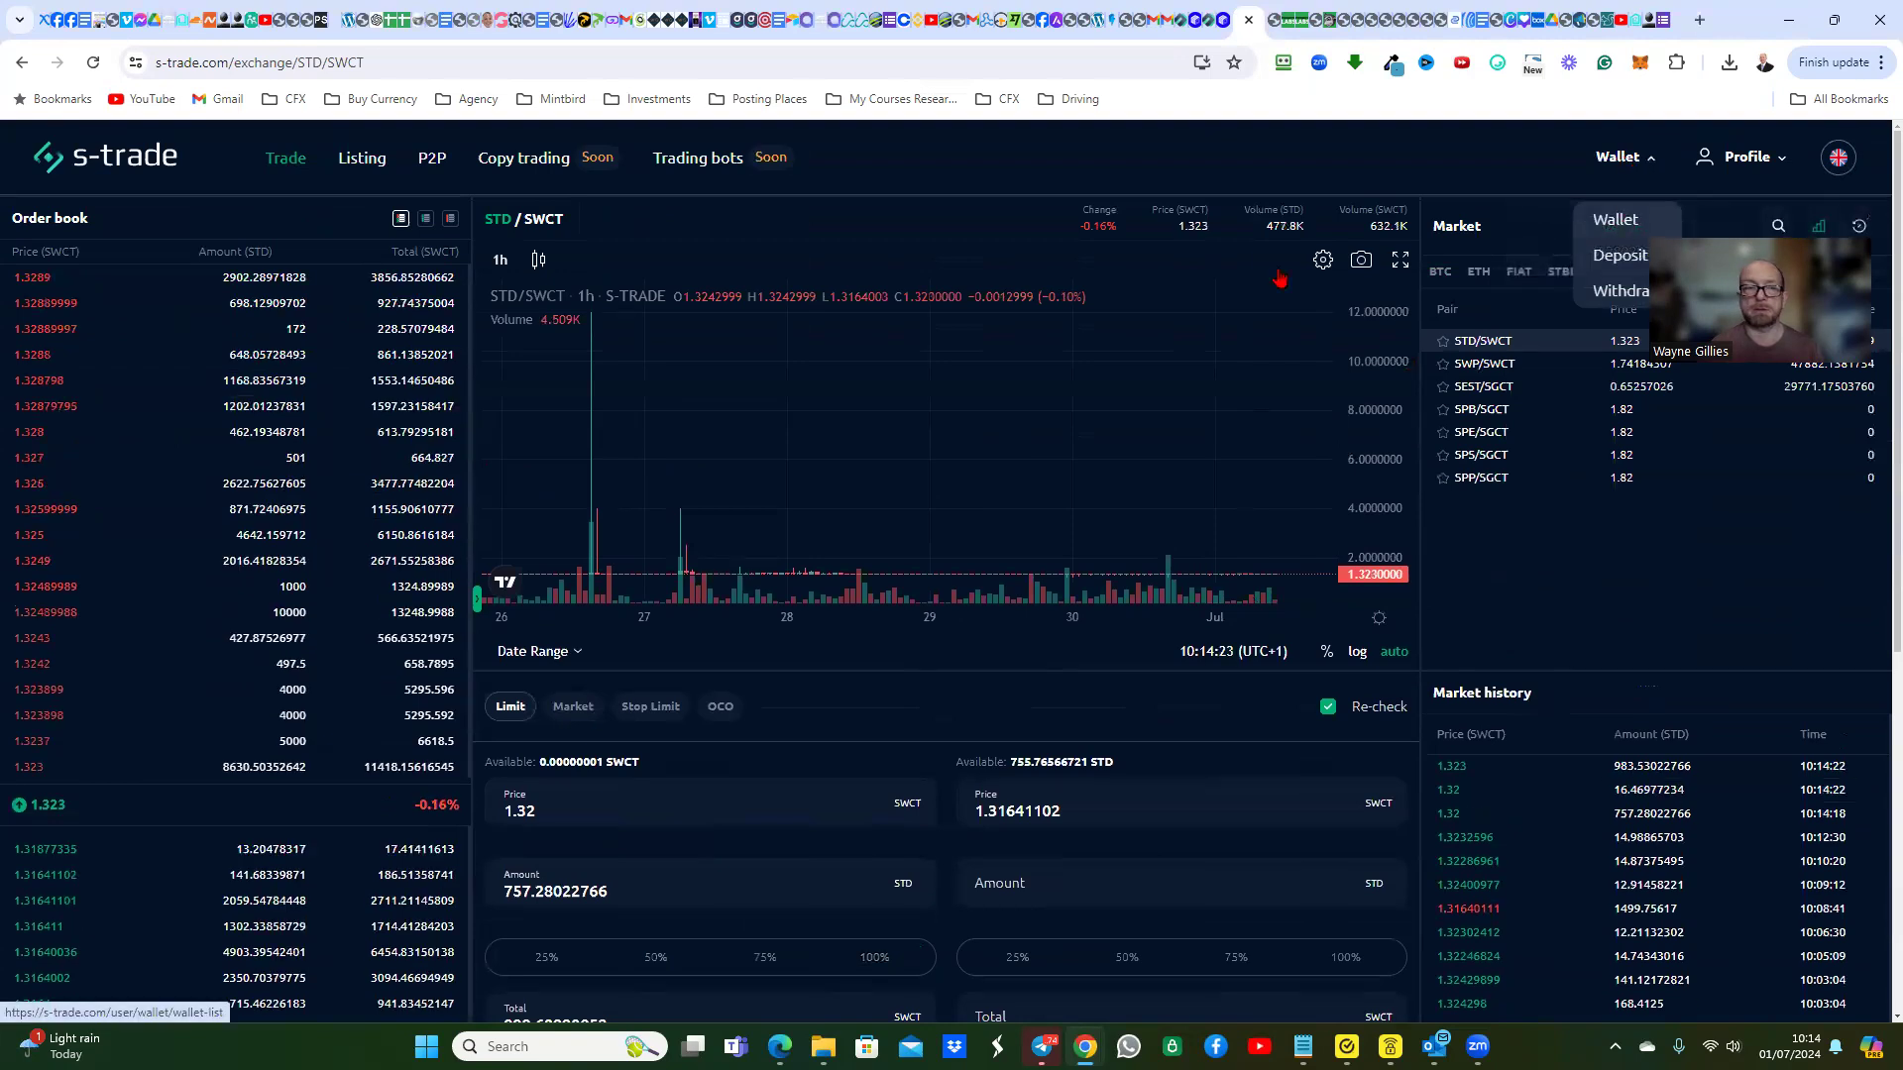
Confirm the 755.77 STD wallet balance, then return to the S-Group back office.
click(1616, 220)
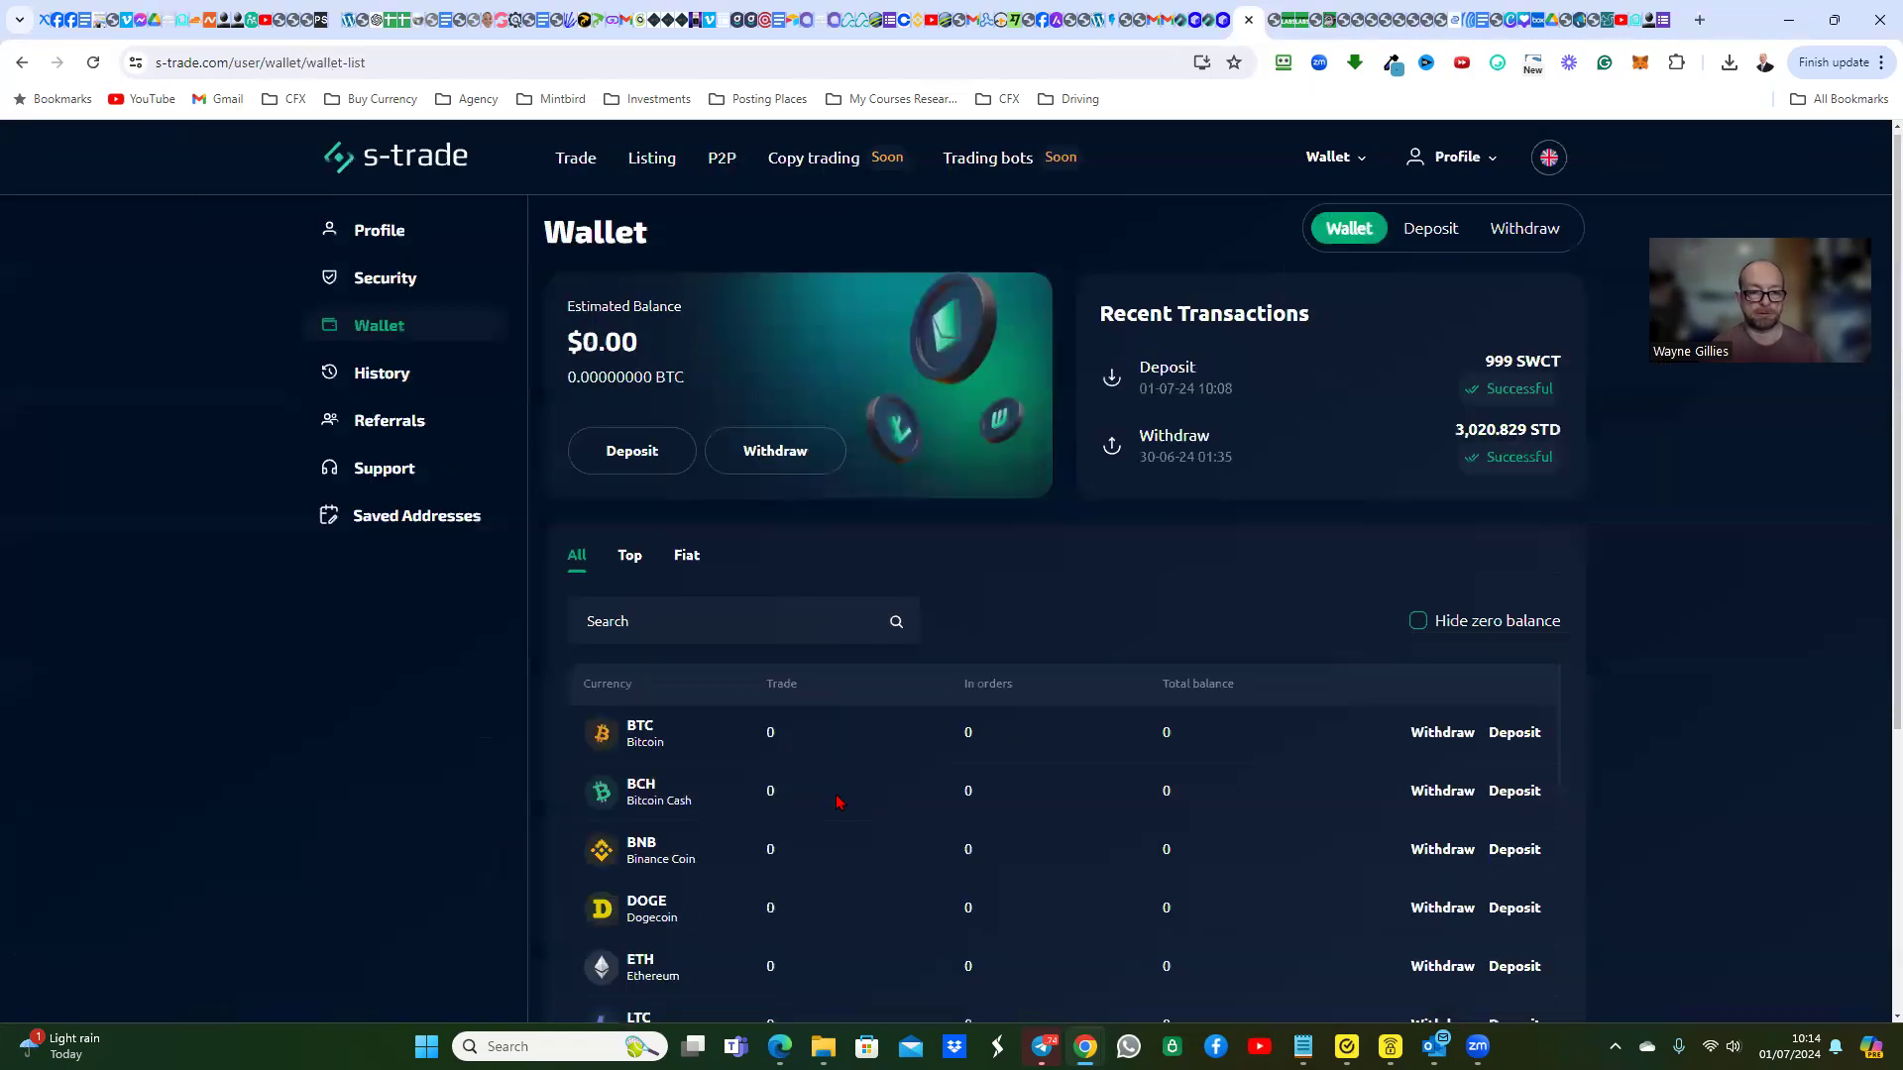
scroll(954, 566, down, 5)
scroll(895, 645, down, 4)
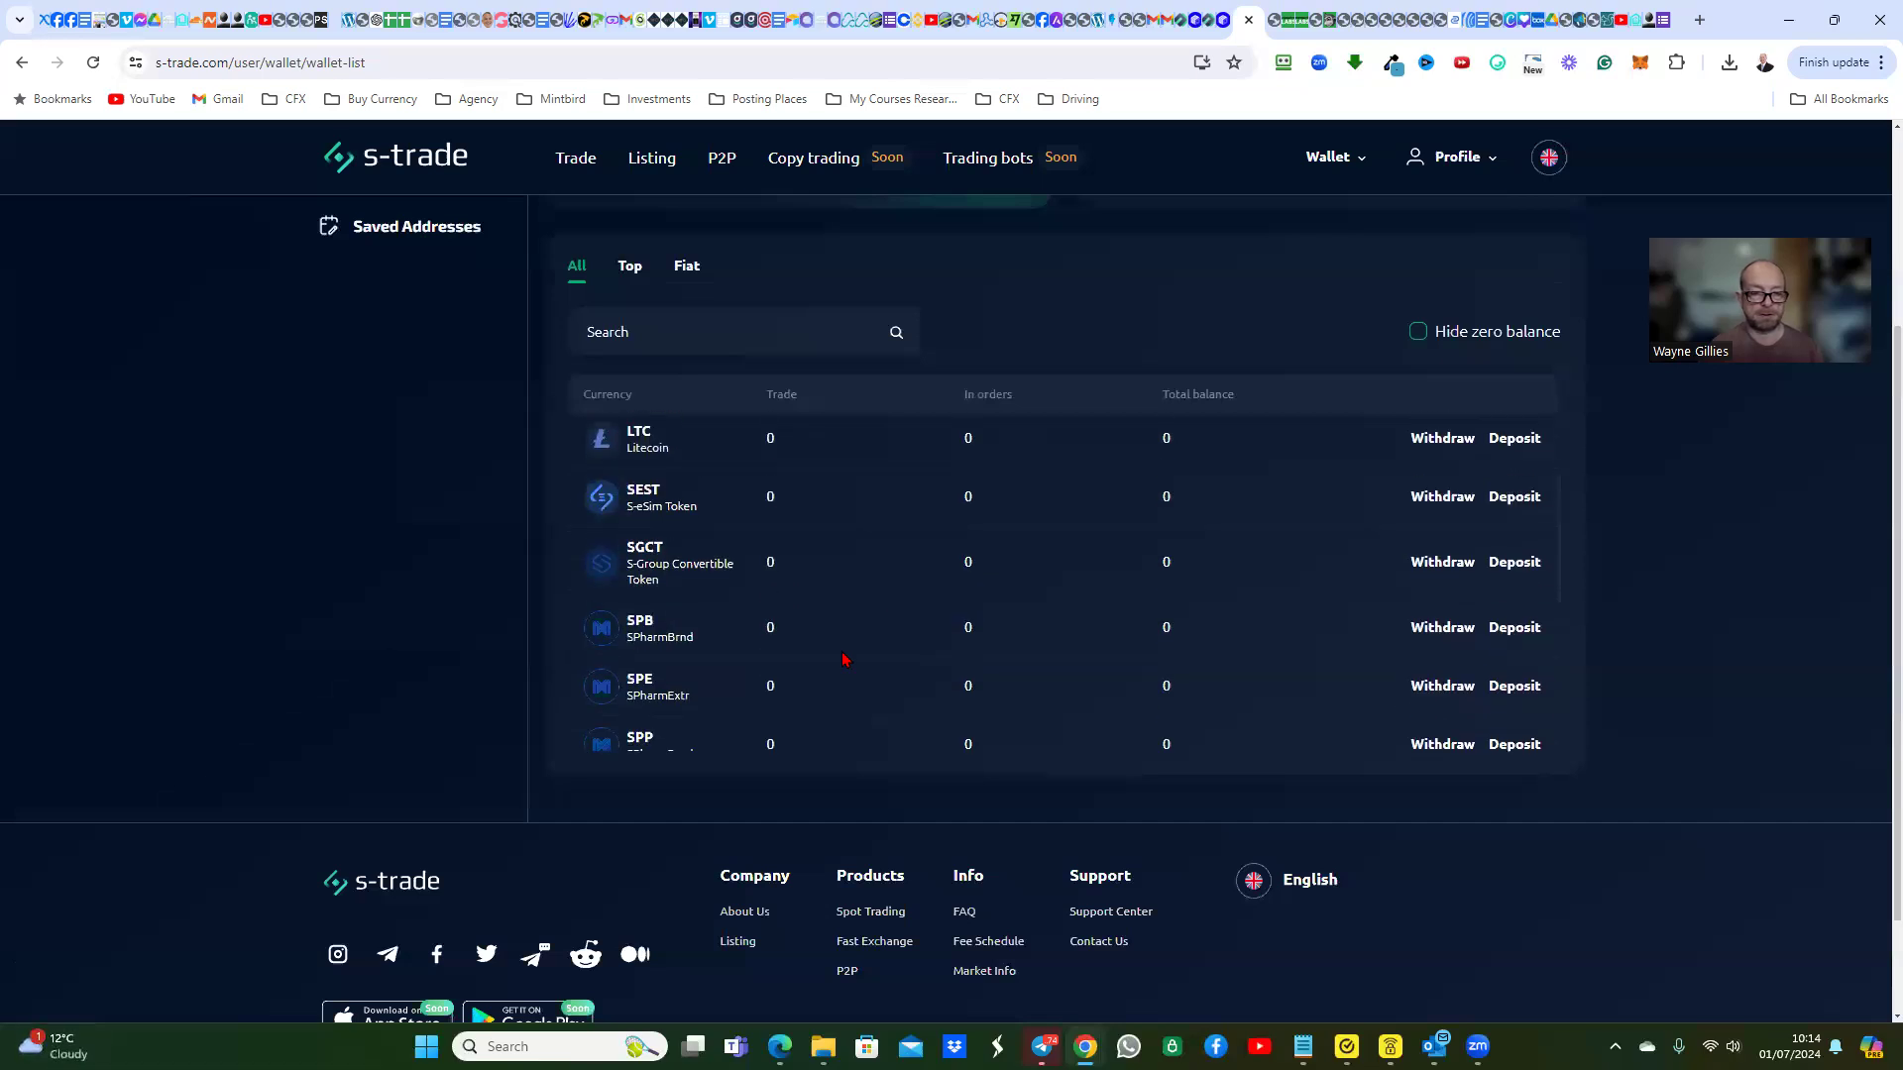
scroll(895, 645, down, 3)
scroll(937, 654, down, 2)
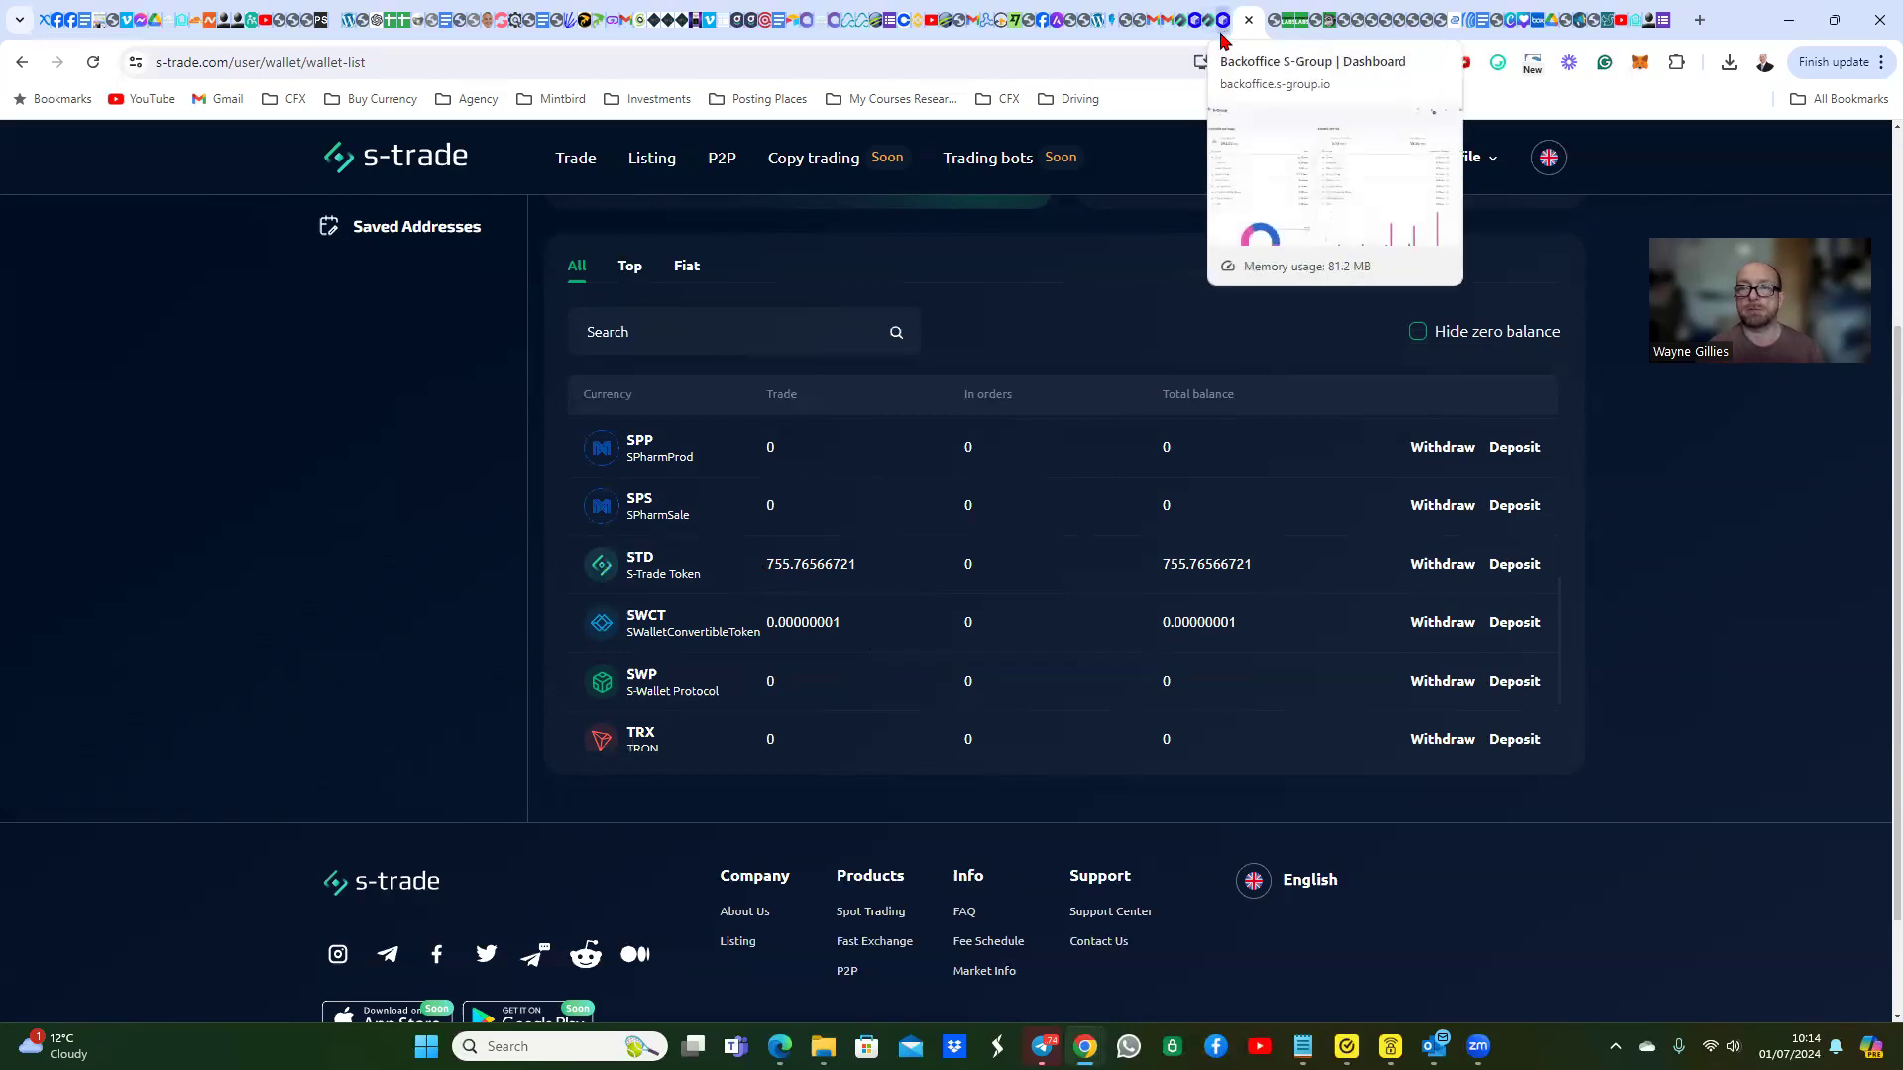
click(1224, 19)
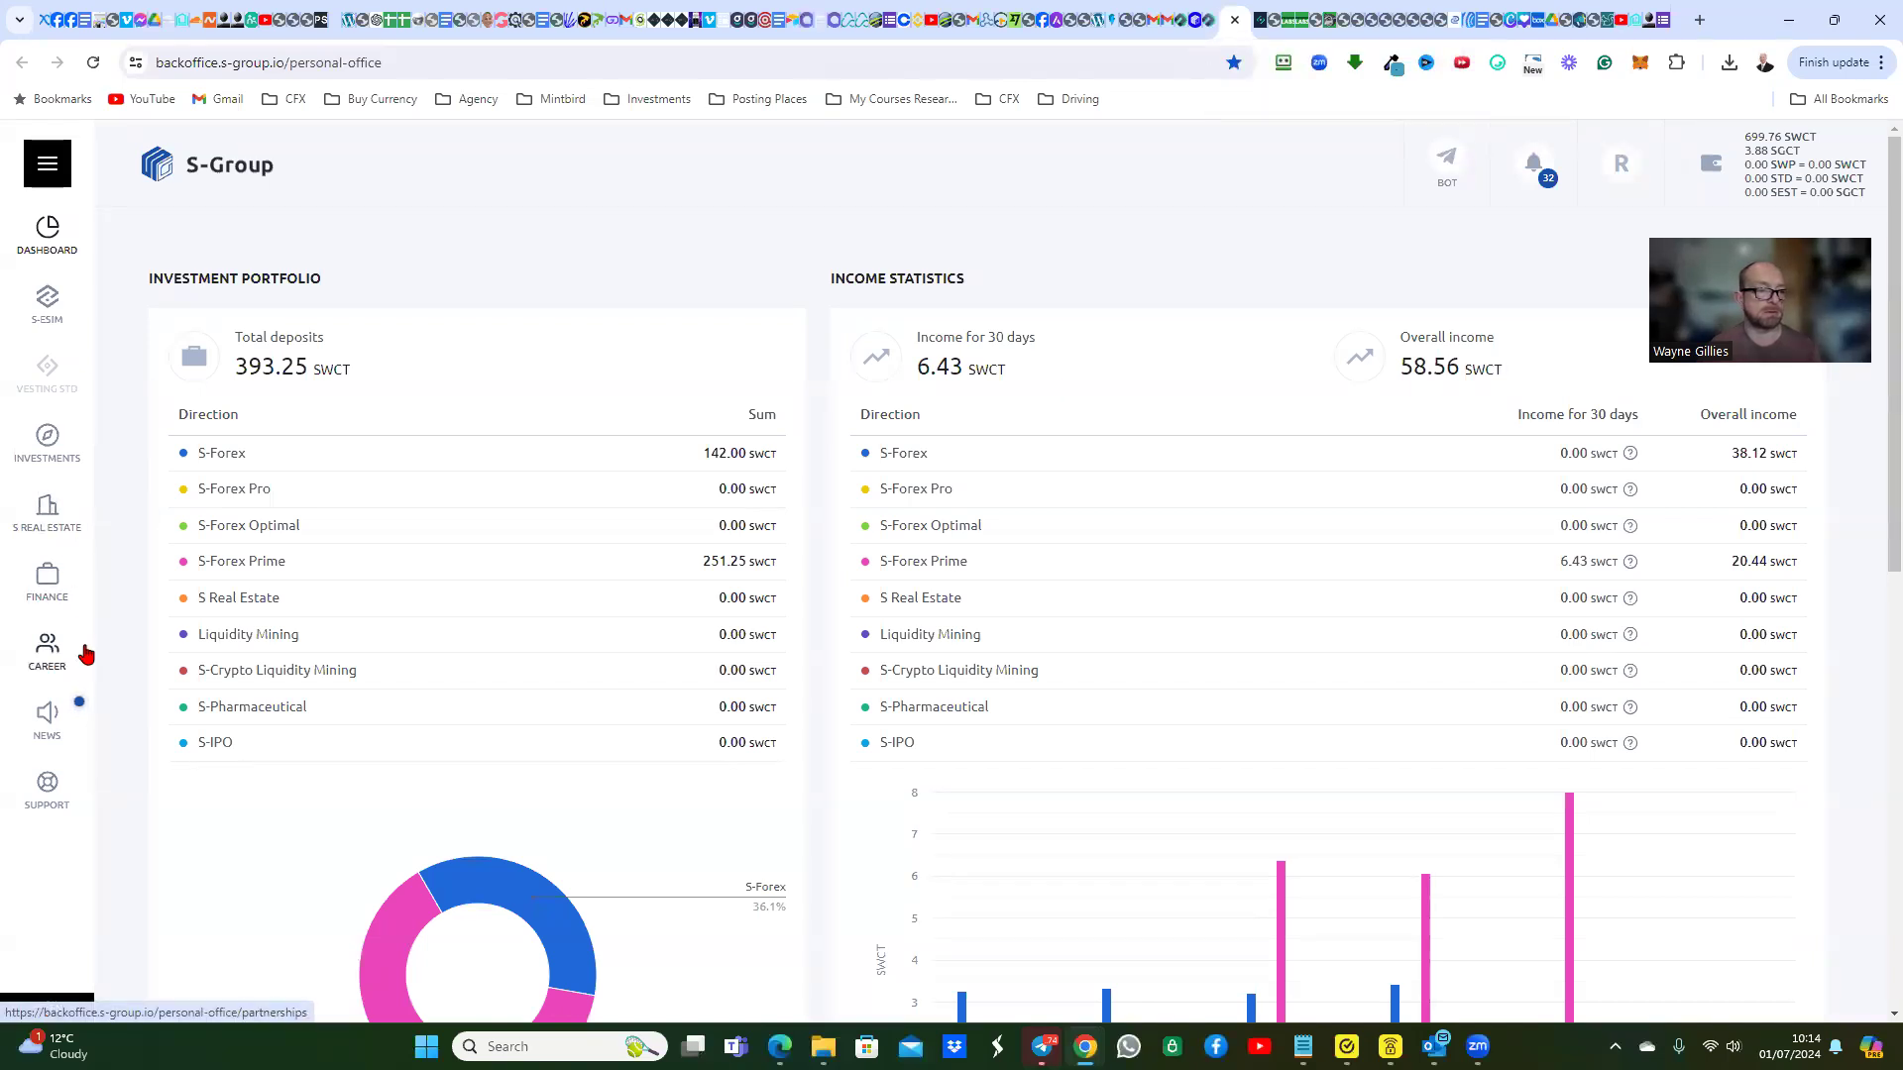
Show S-Wallet's STD BEP20 receiving address, then view balances of 5905 SWCT and 724.307016 STD.
click(1219, 20)
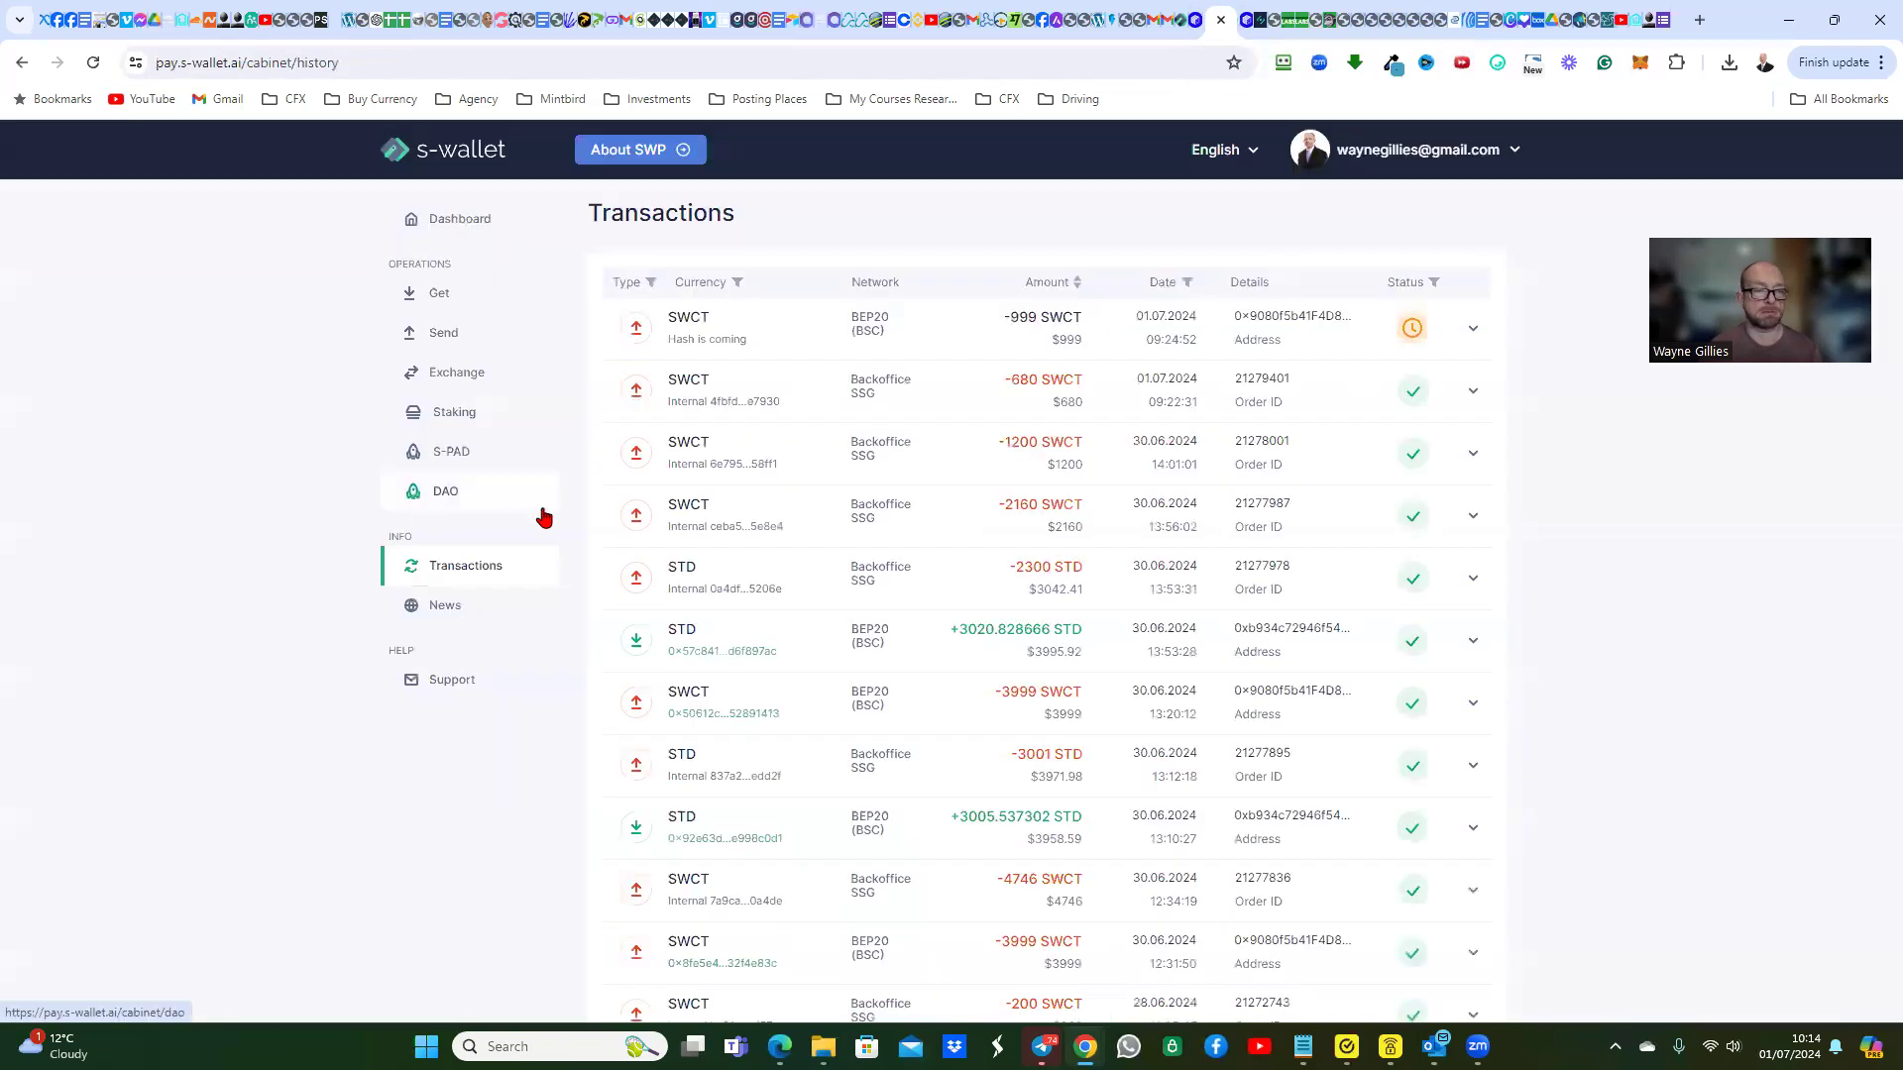
click(440, 299)
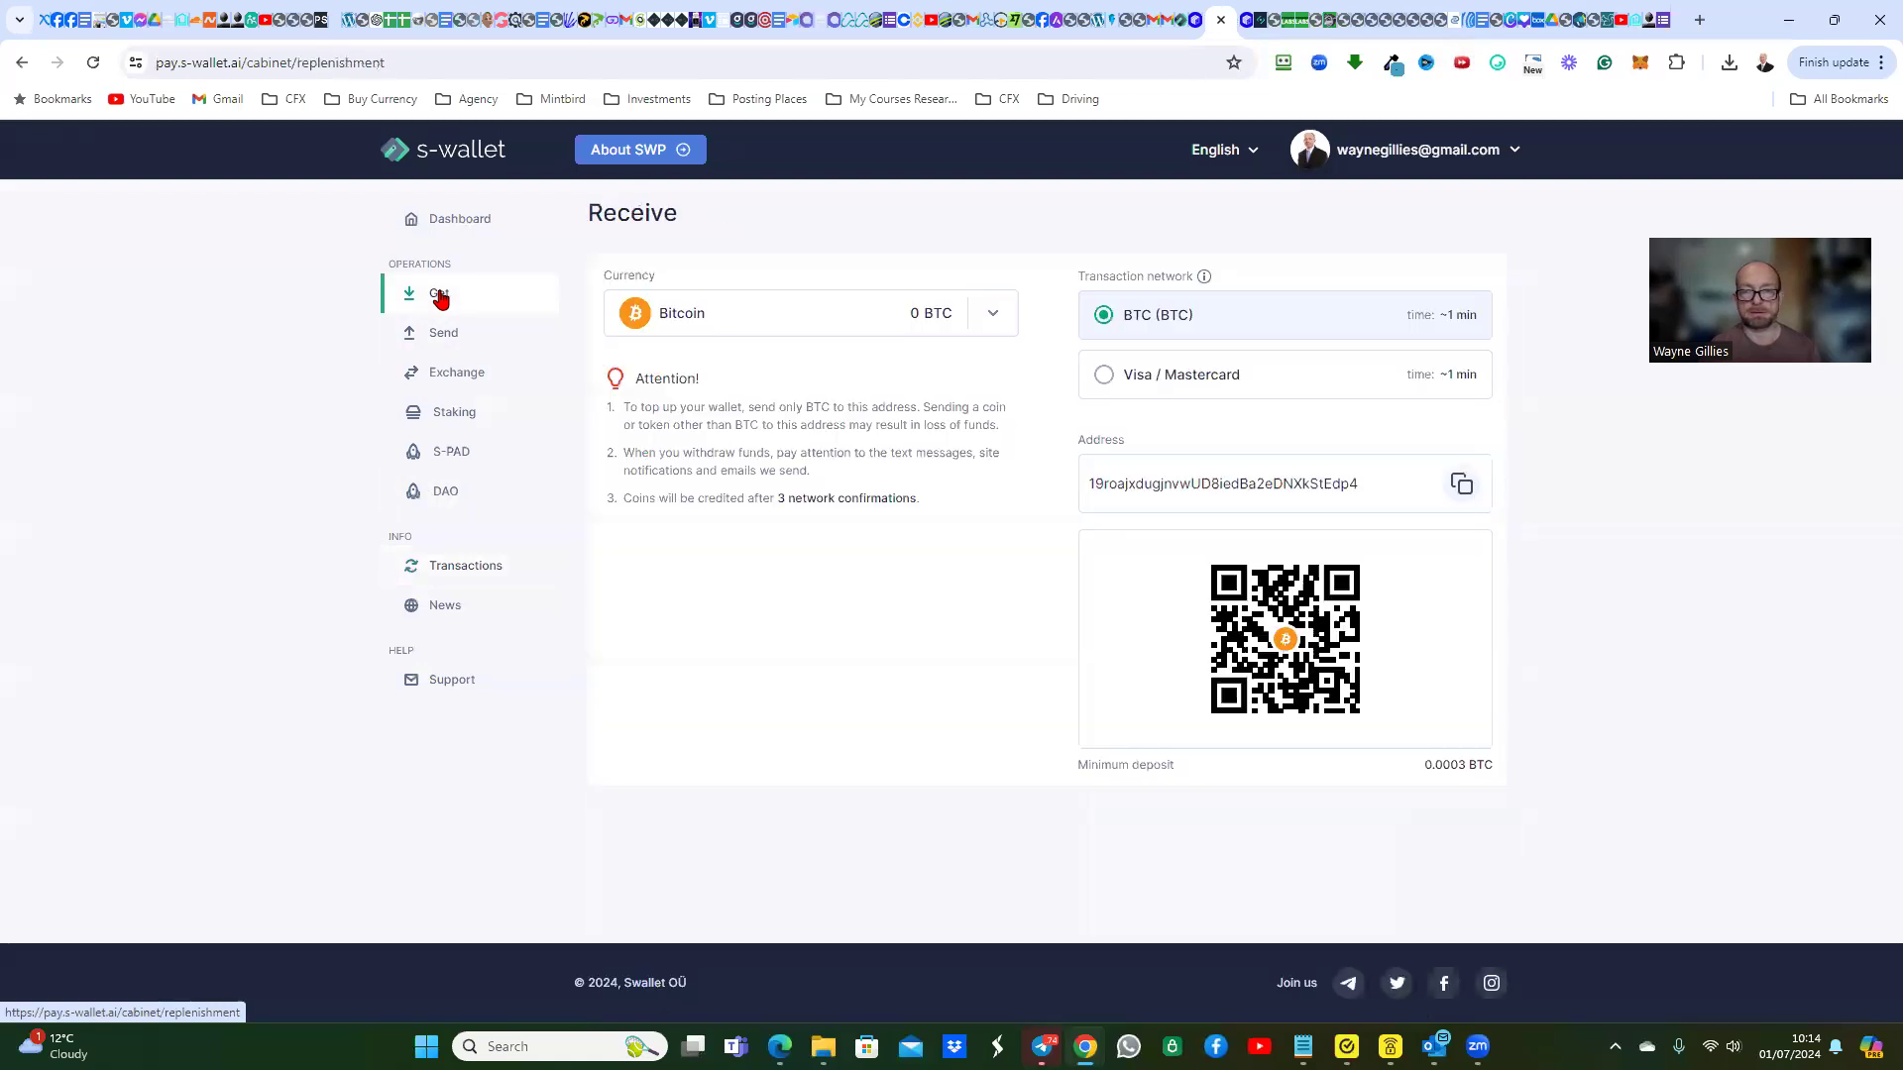
click(748, 308)
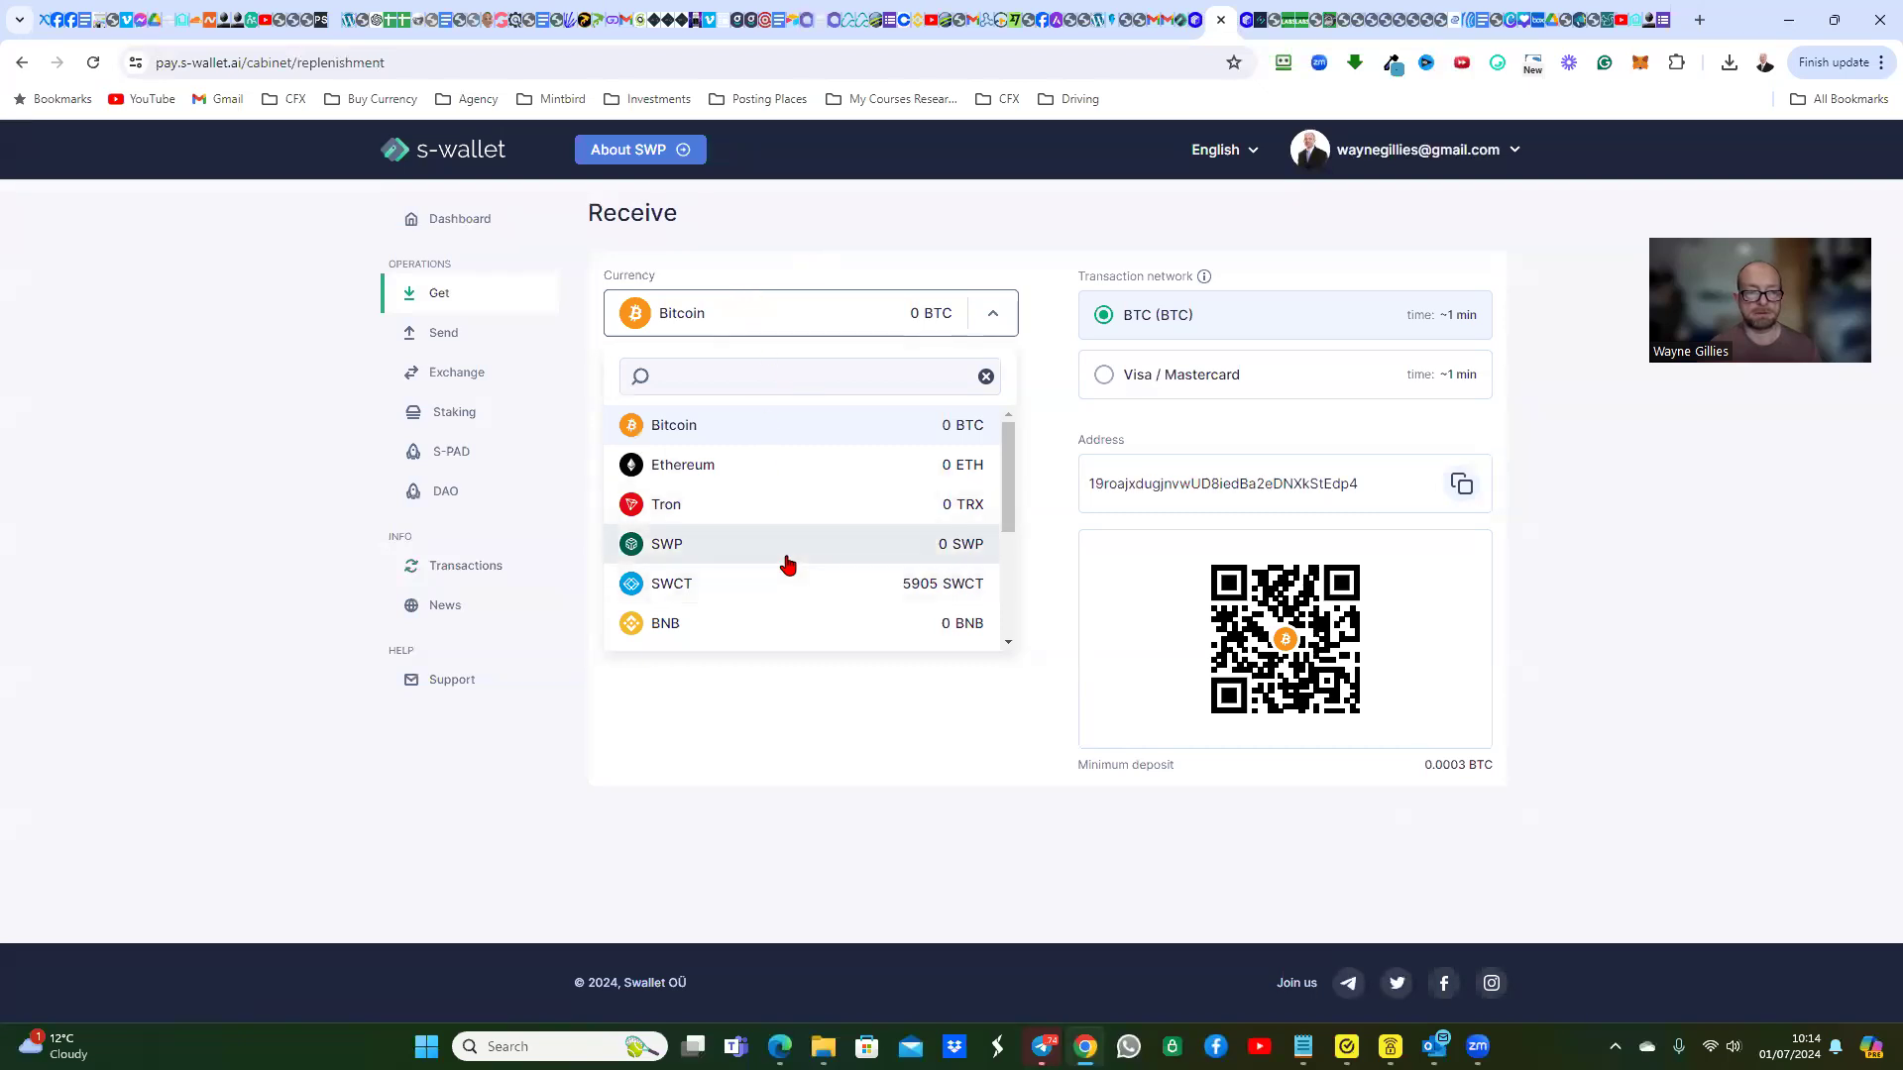
scroll(784, 565, down, 3)
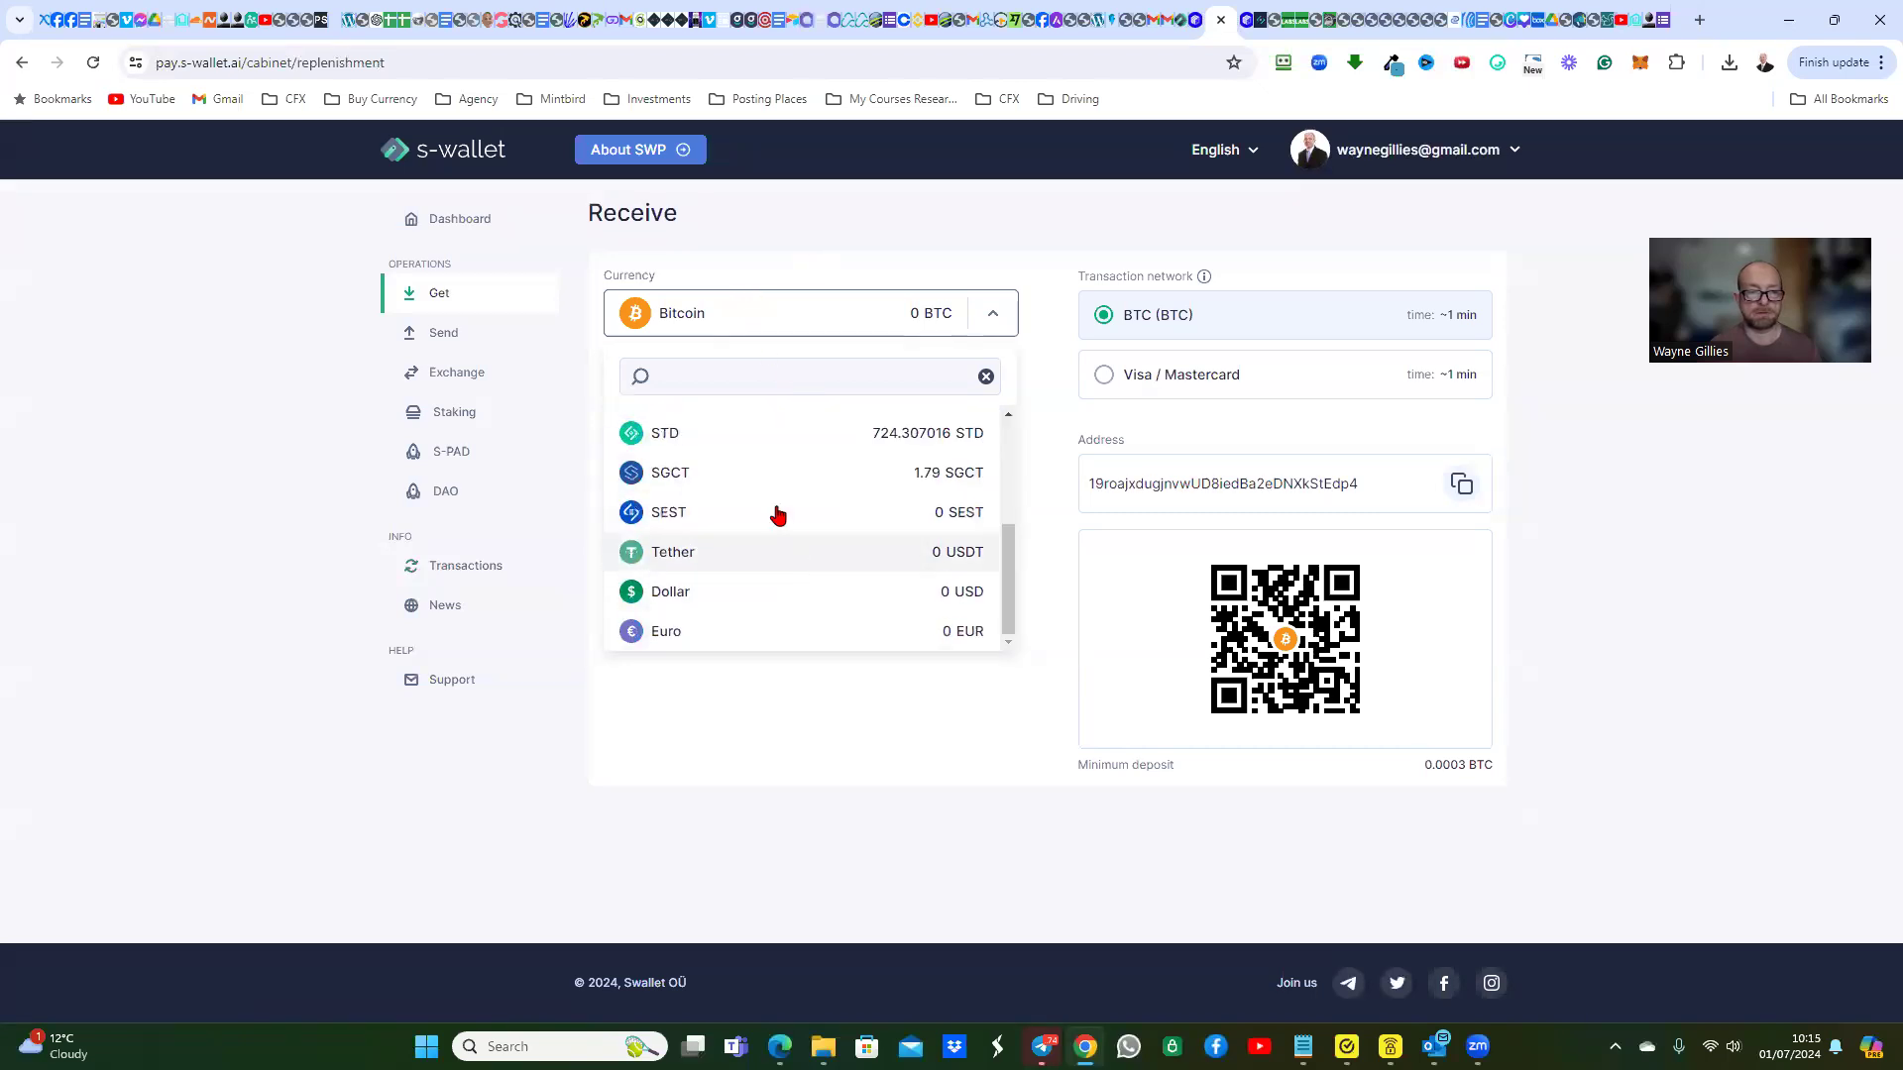
click(730, 436)
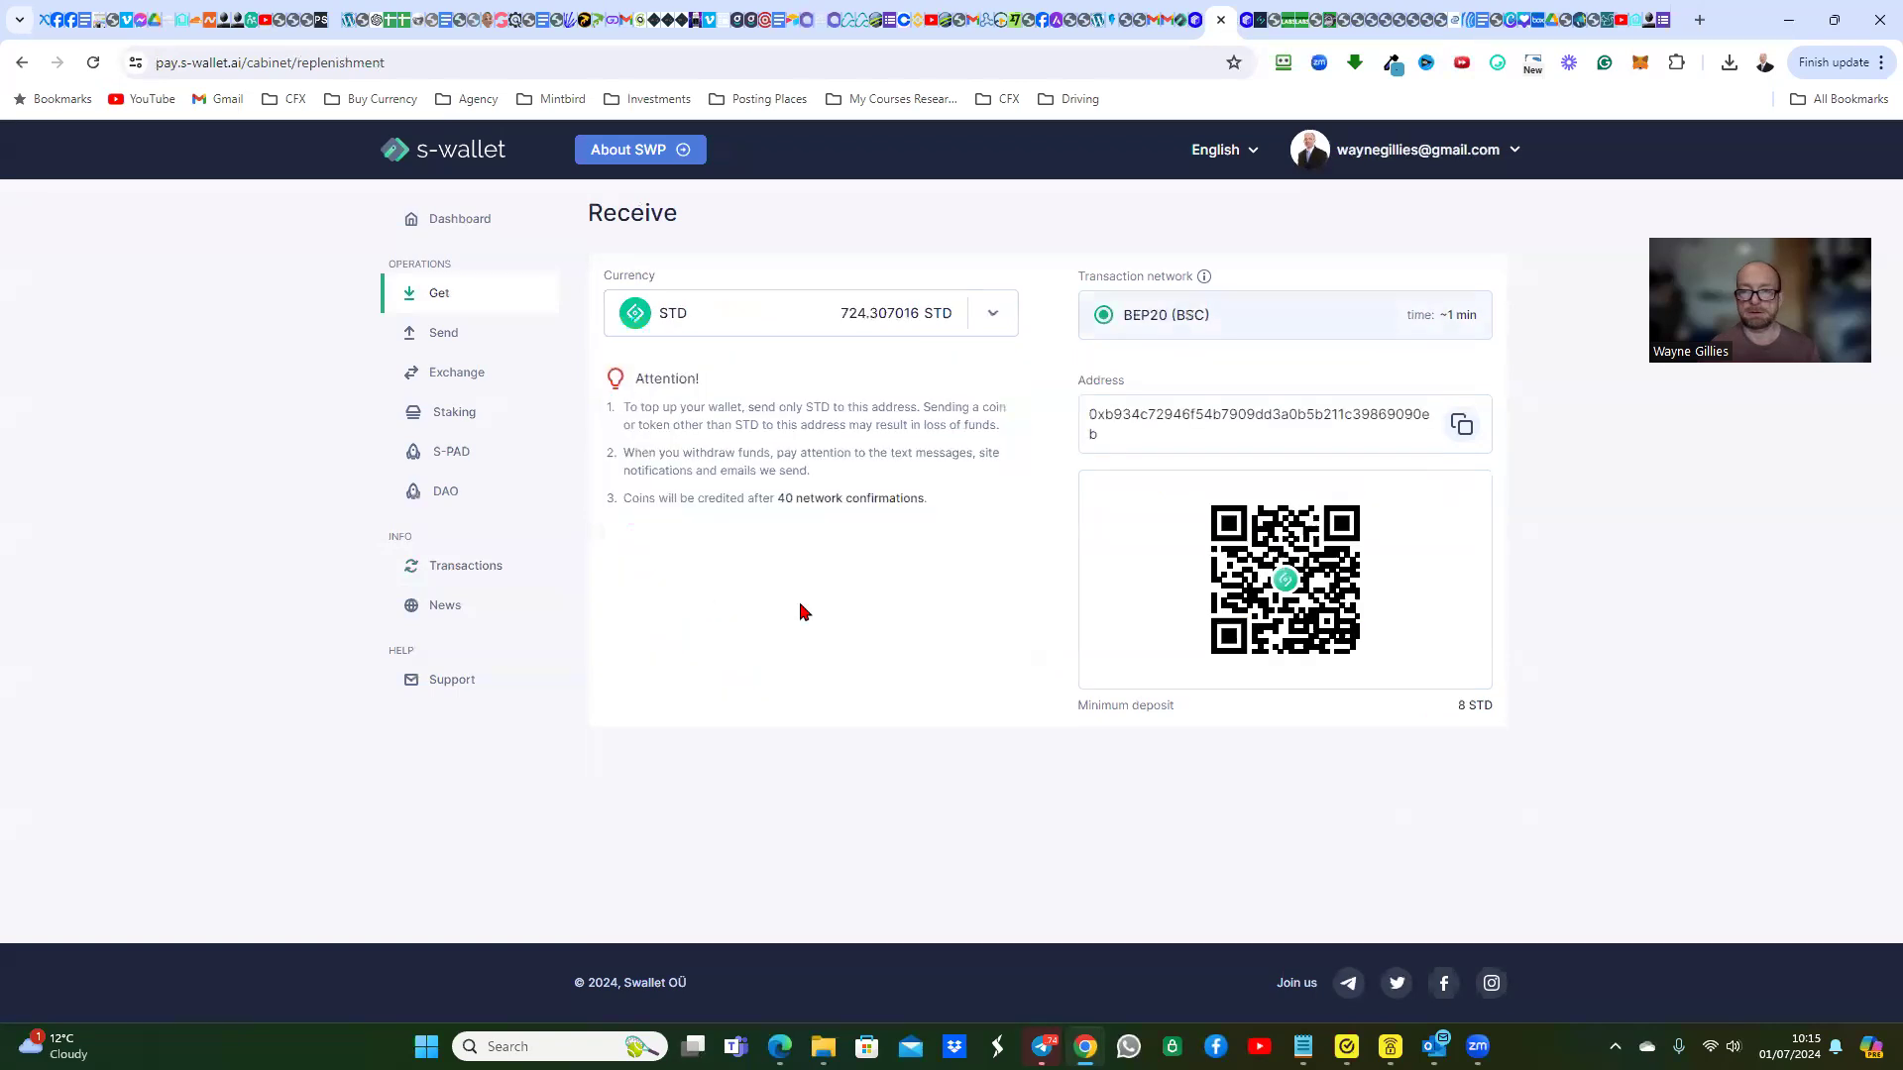
click(459, 219)
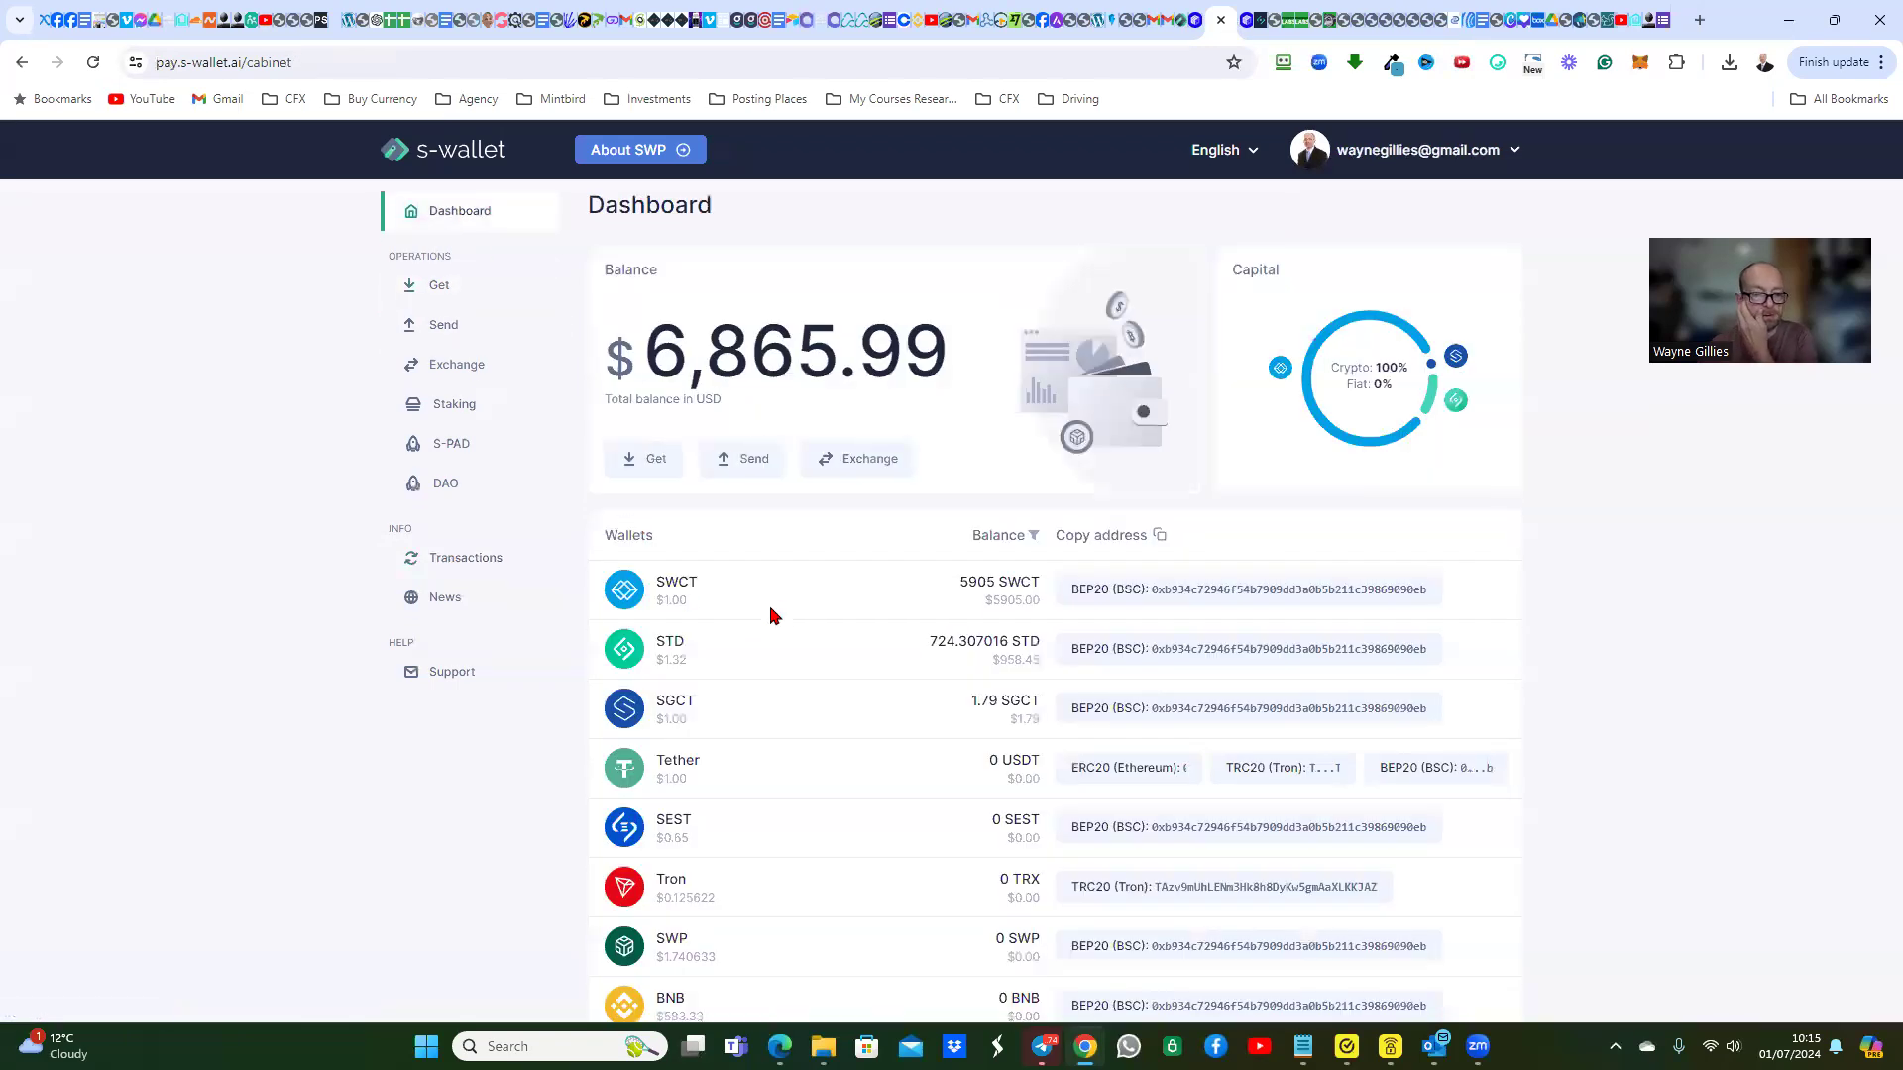
scroll(773, 617, down, 2)
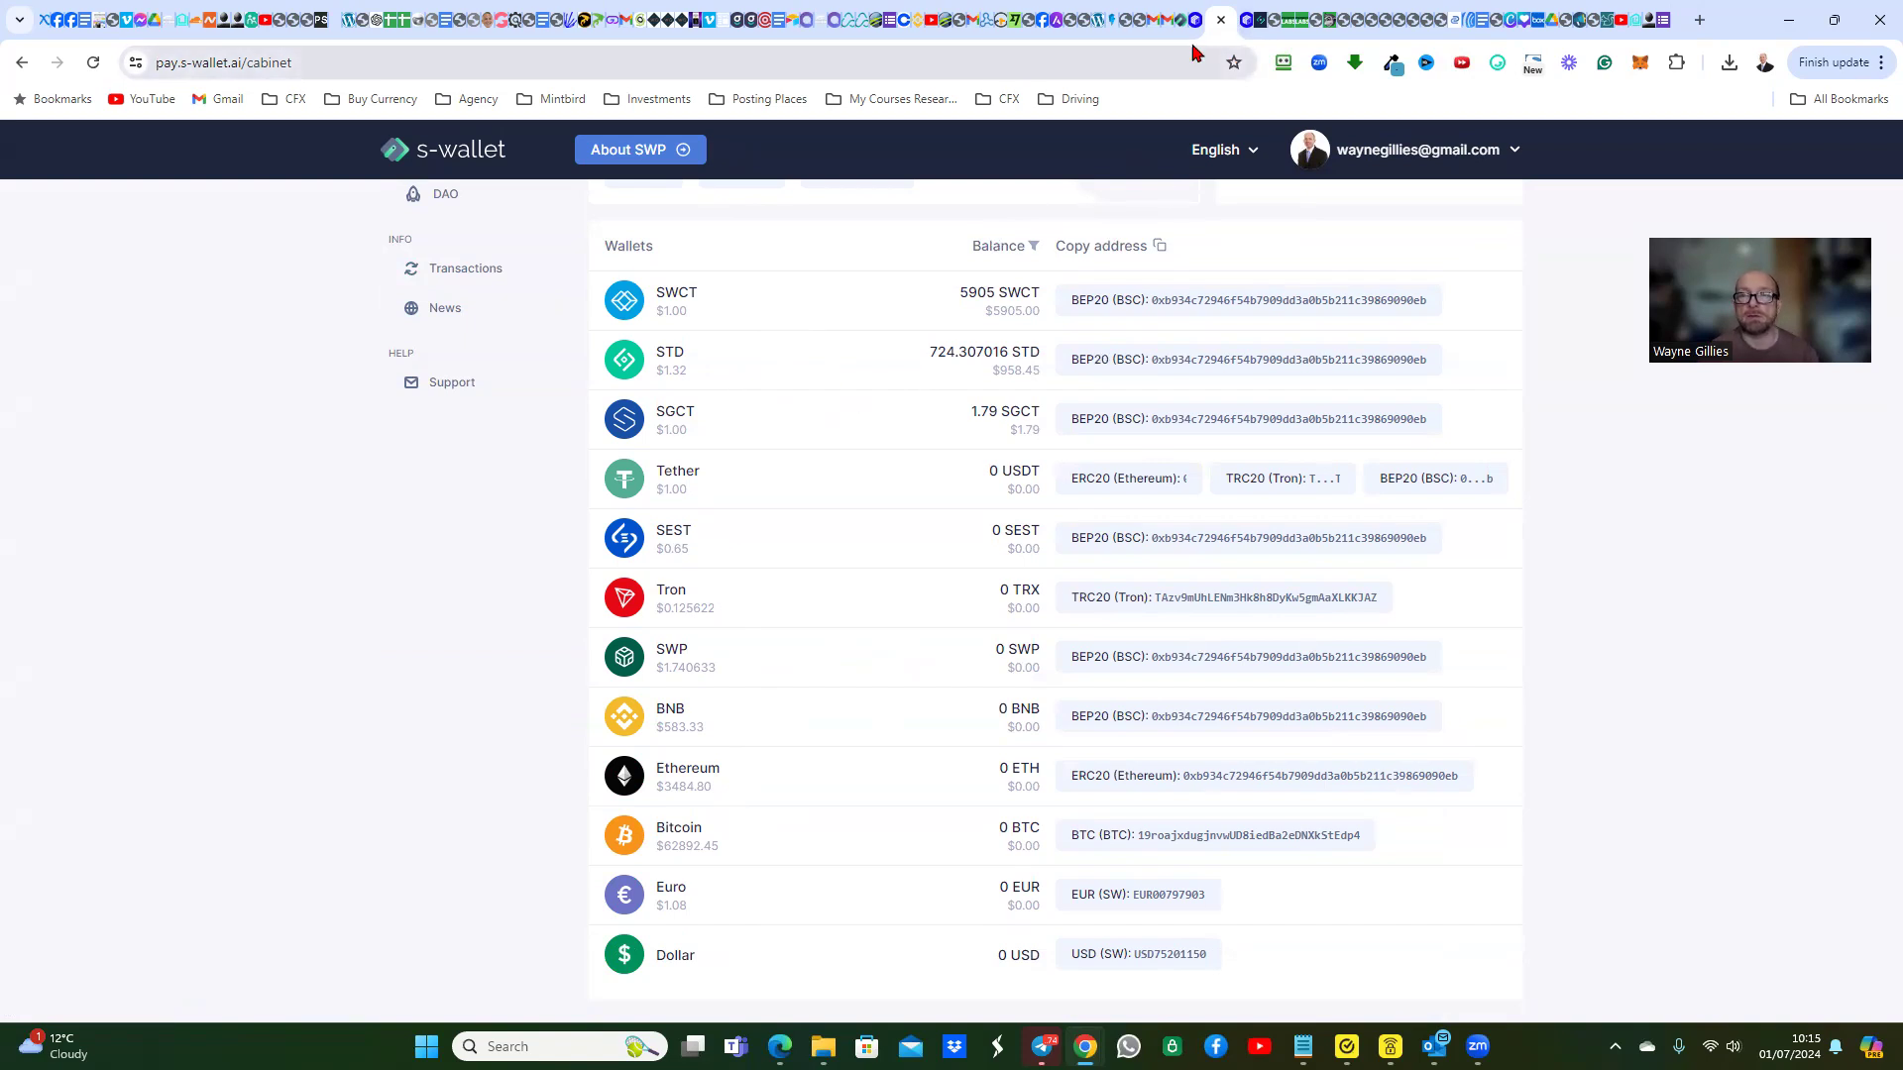
Go to the back office Finance page showing the 699.76 SWCT balance.
click(1257, 20)
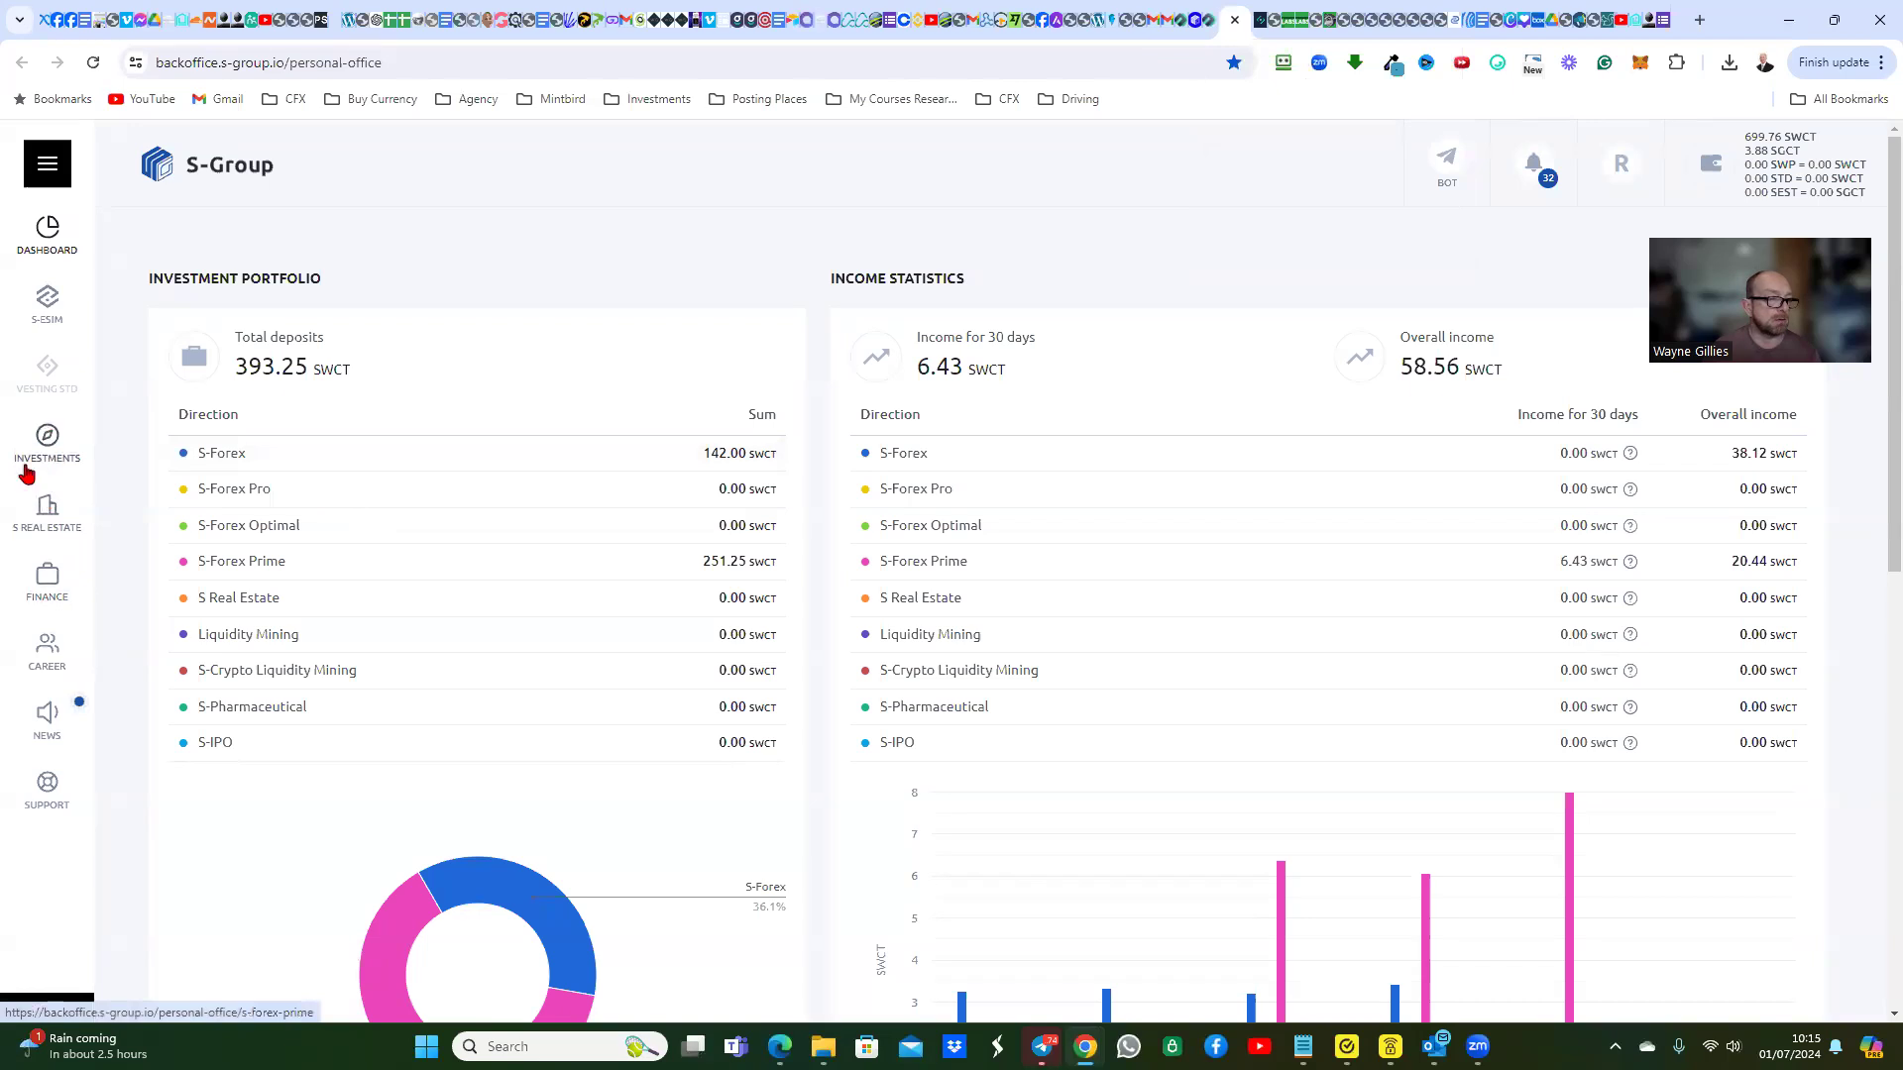
click(36, 597)
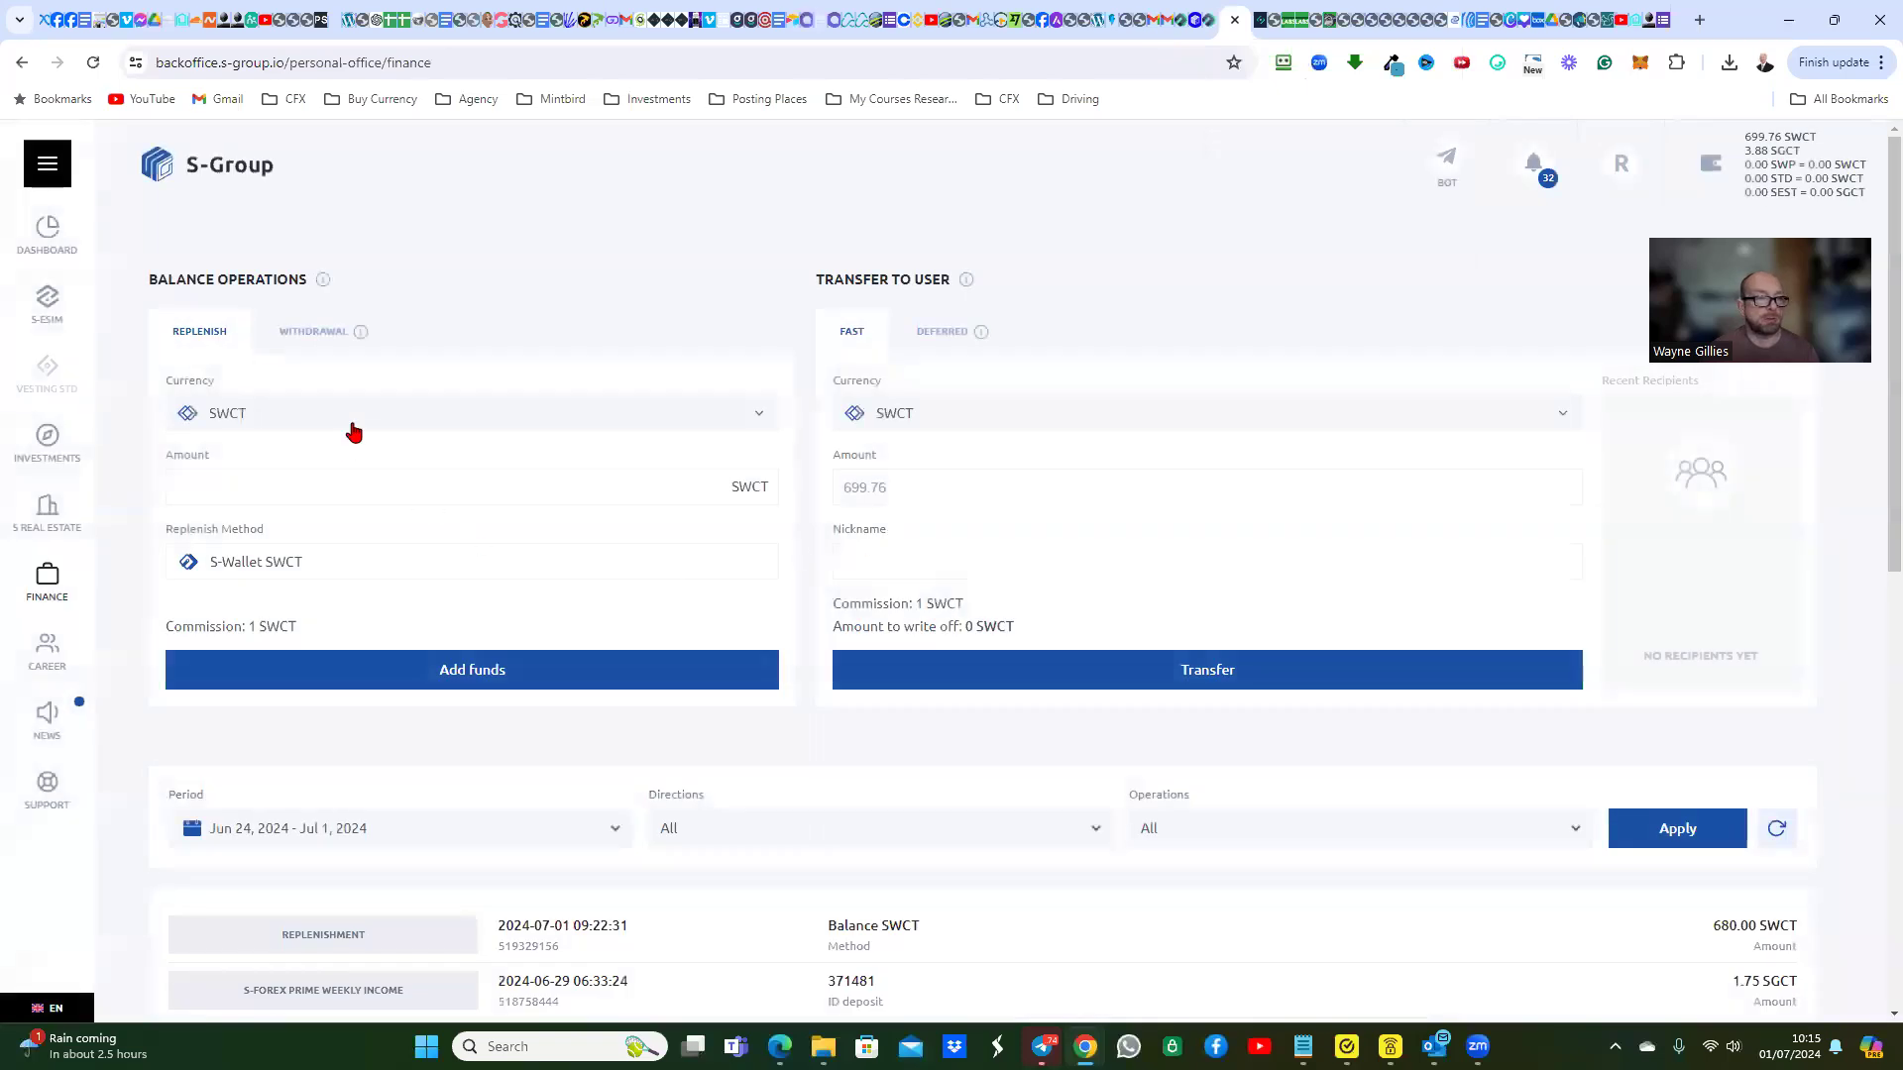
Submit a 513 STD replenishment via S-Wallet under Replenish.
click(357, 425)
click(327, 524)
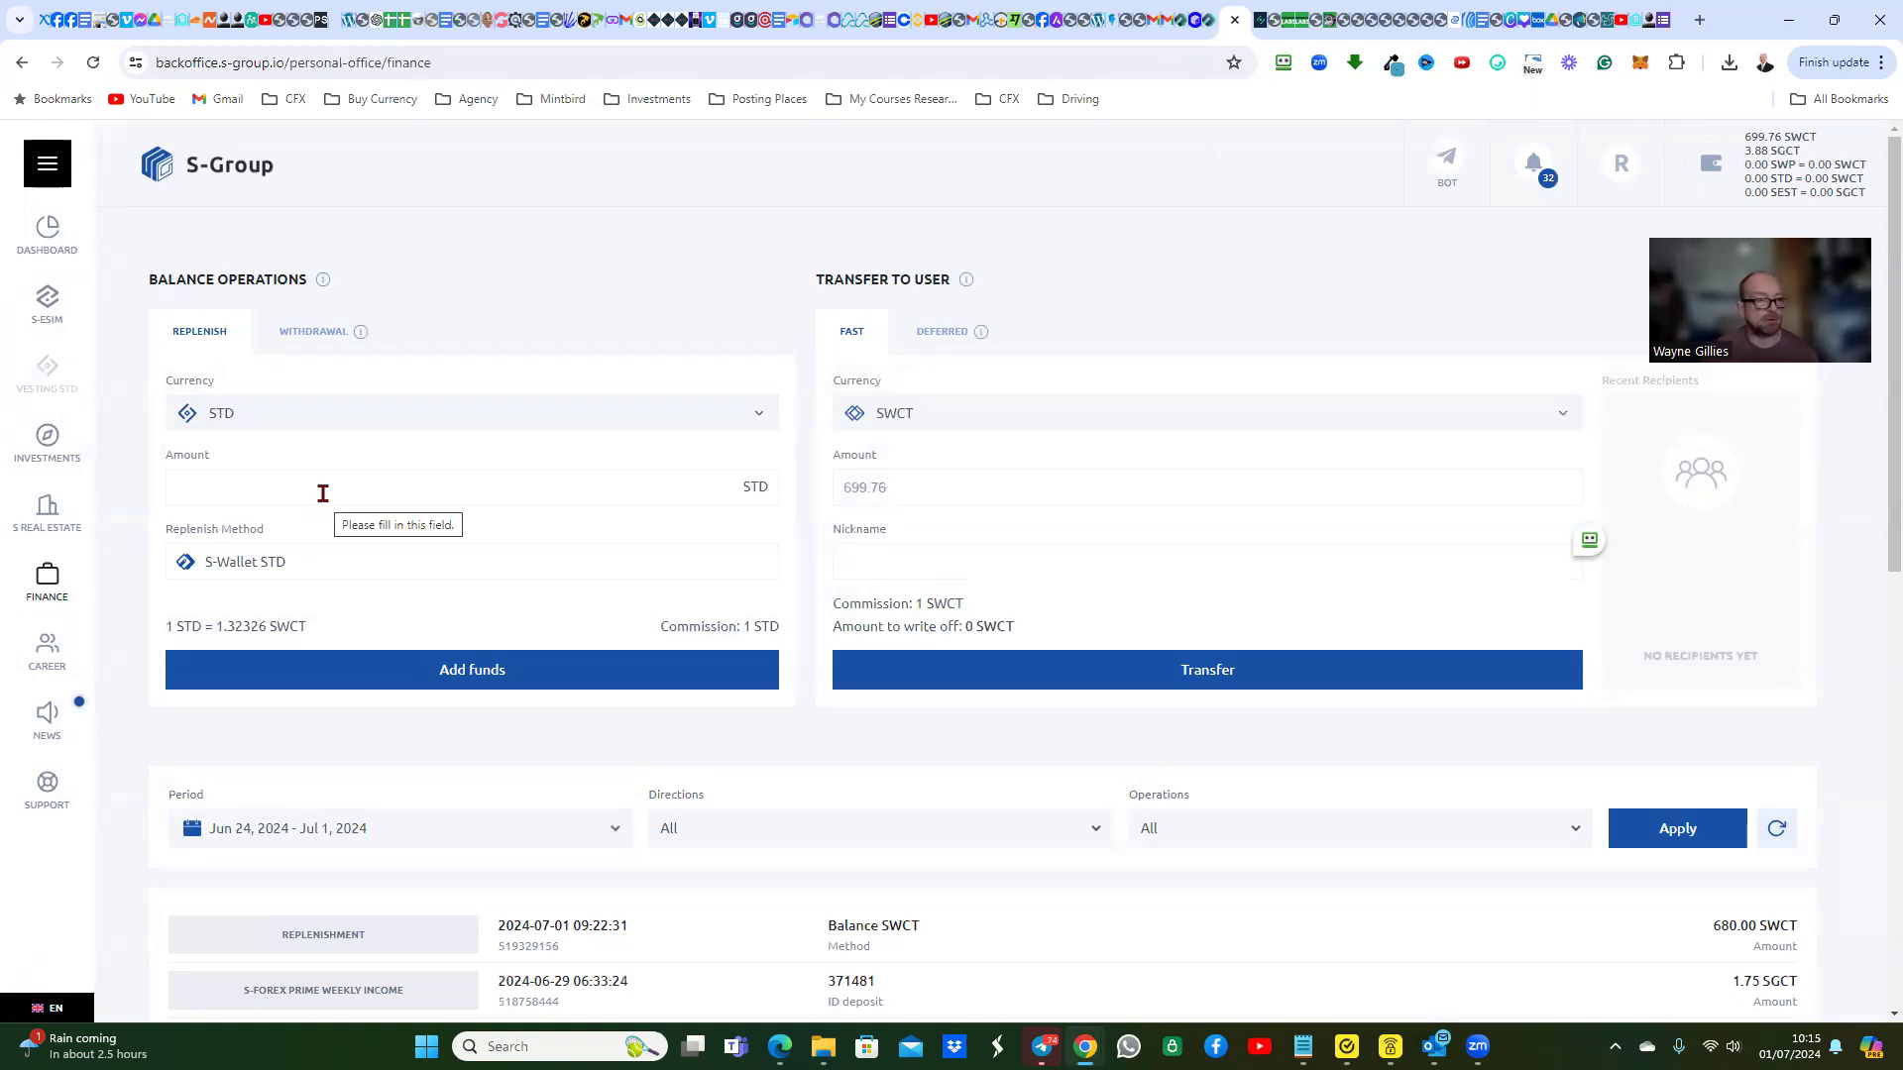
click(319, 483)
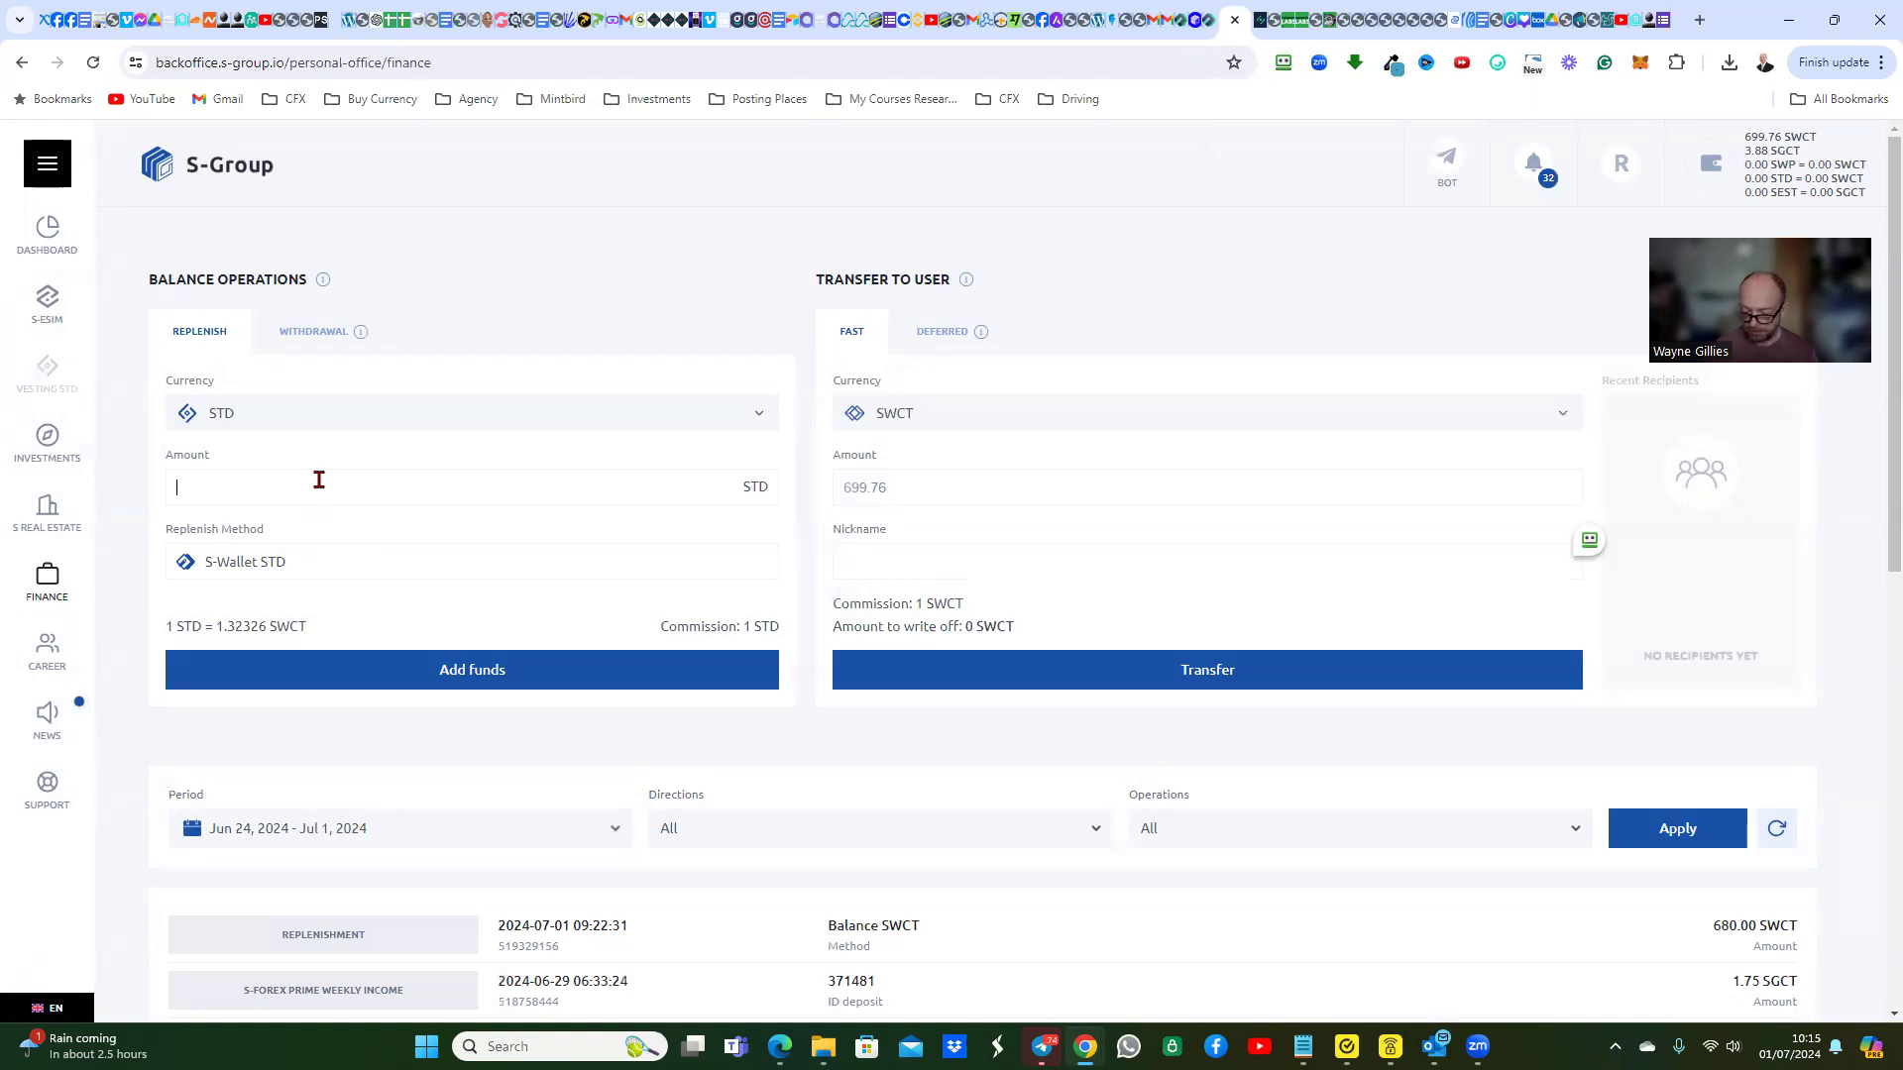
text(13)
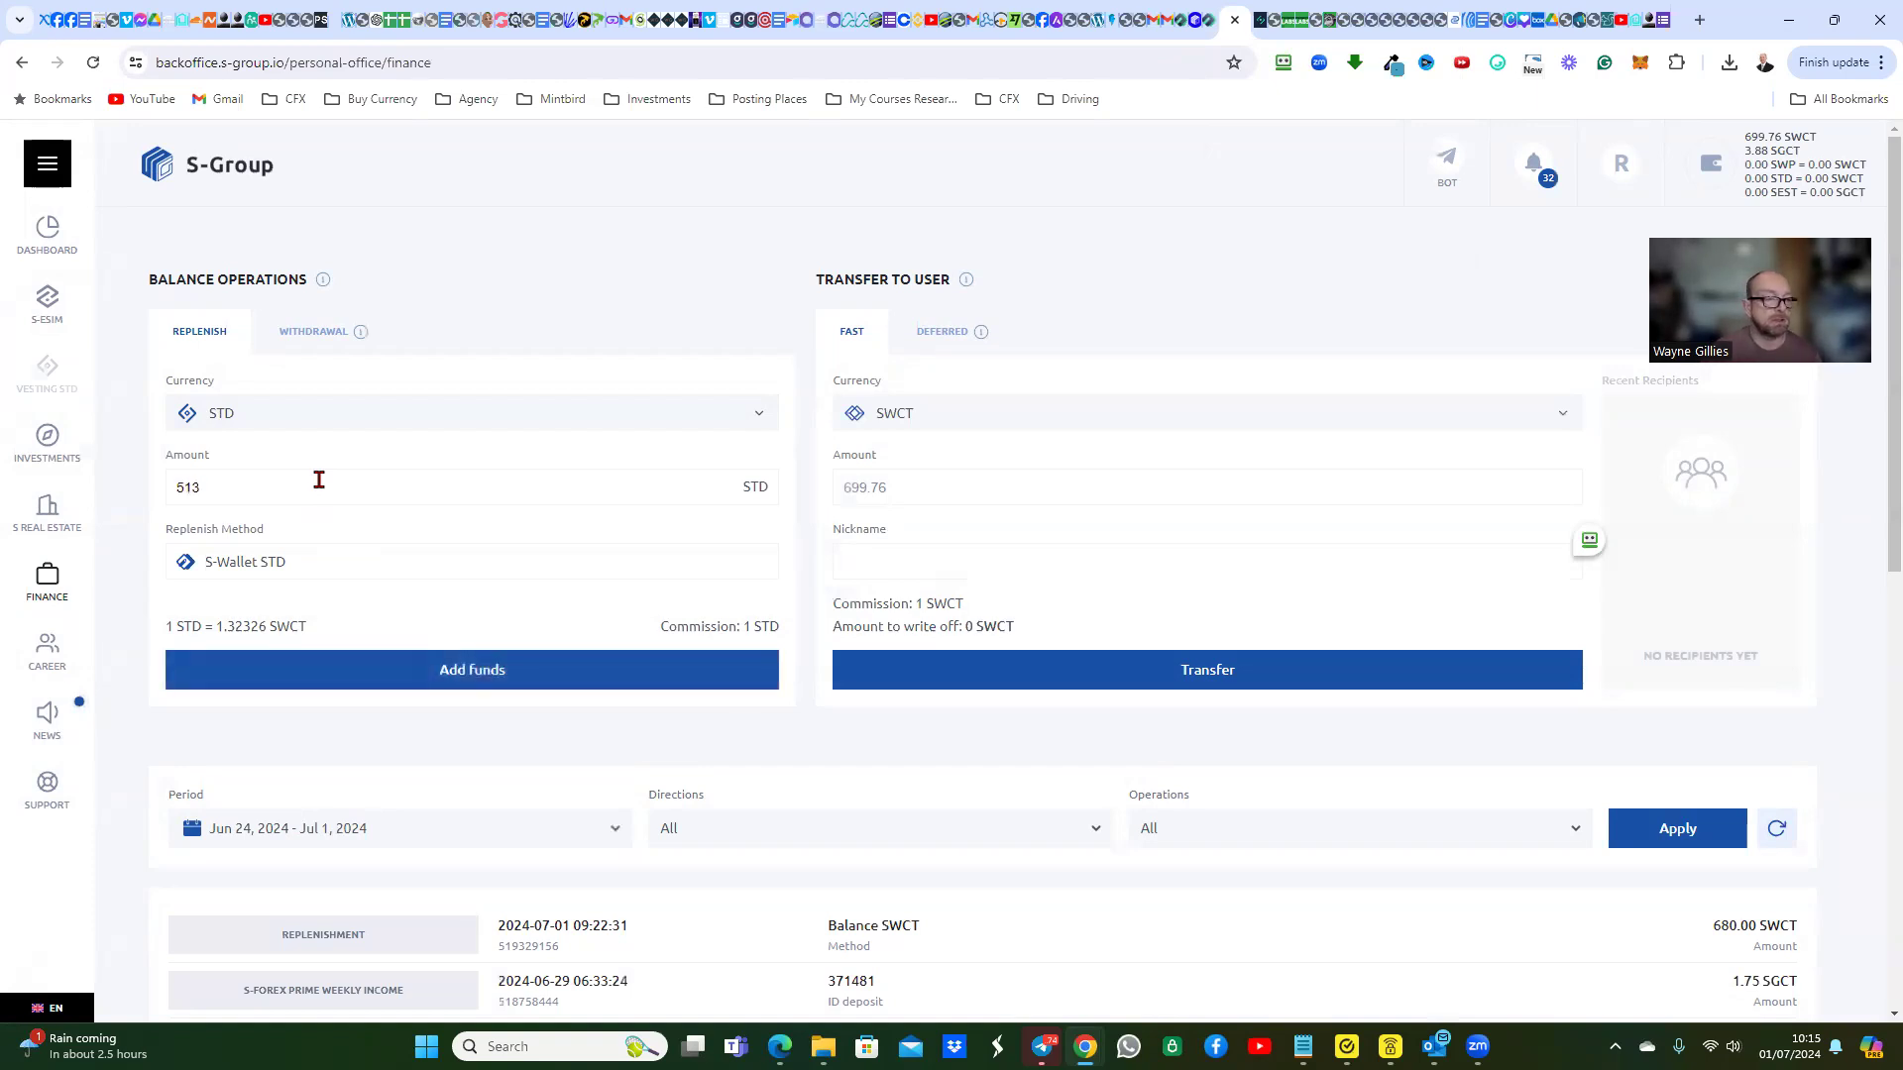
click(483, 672)
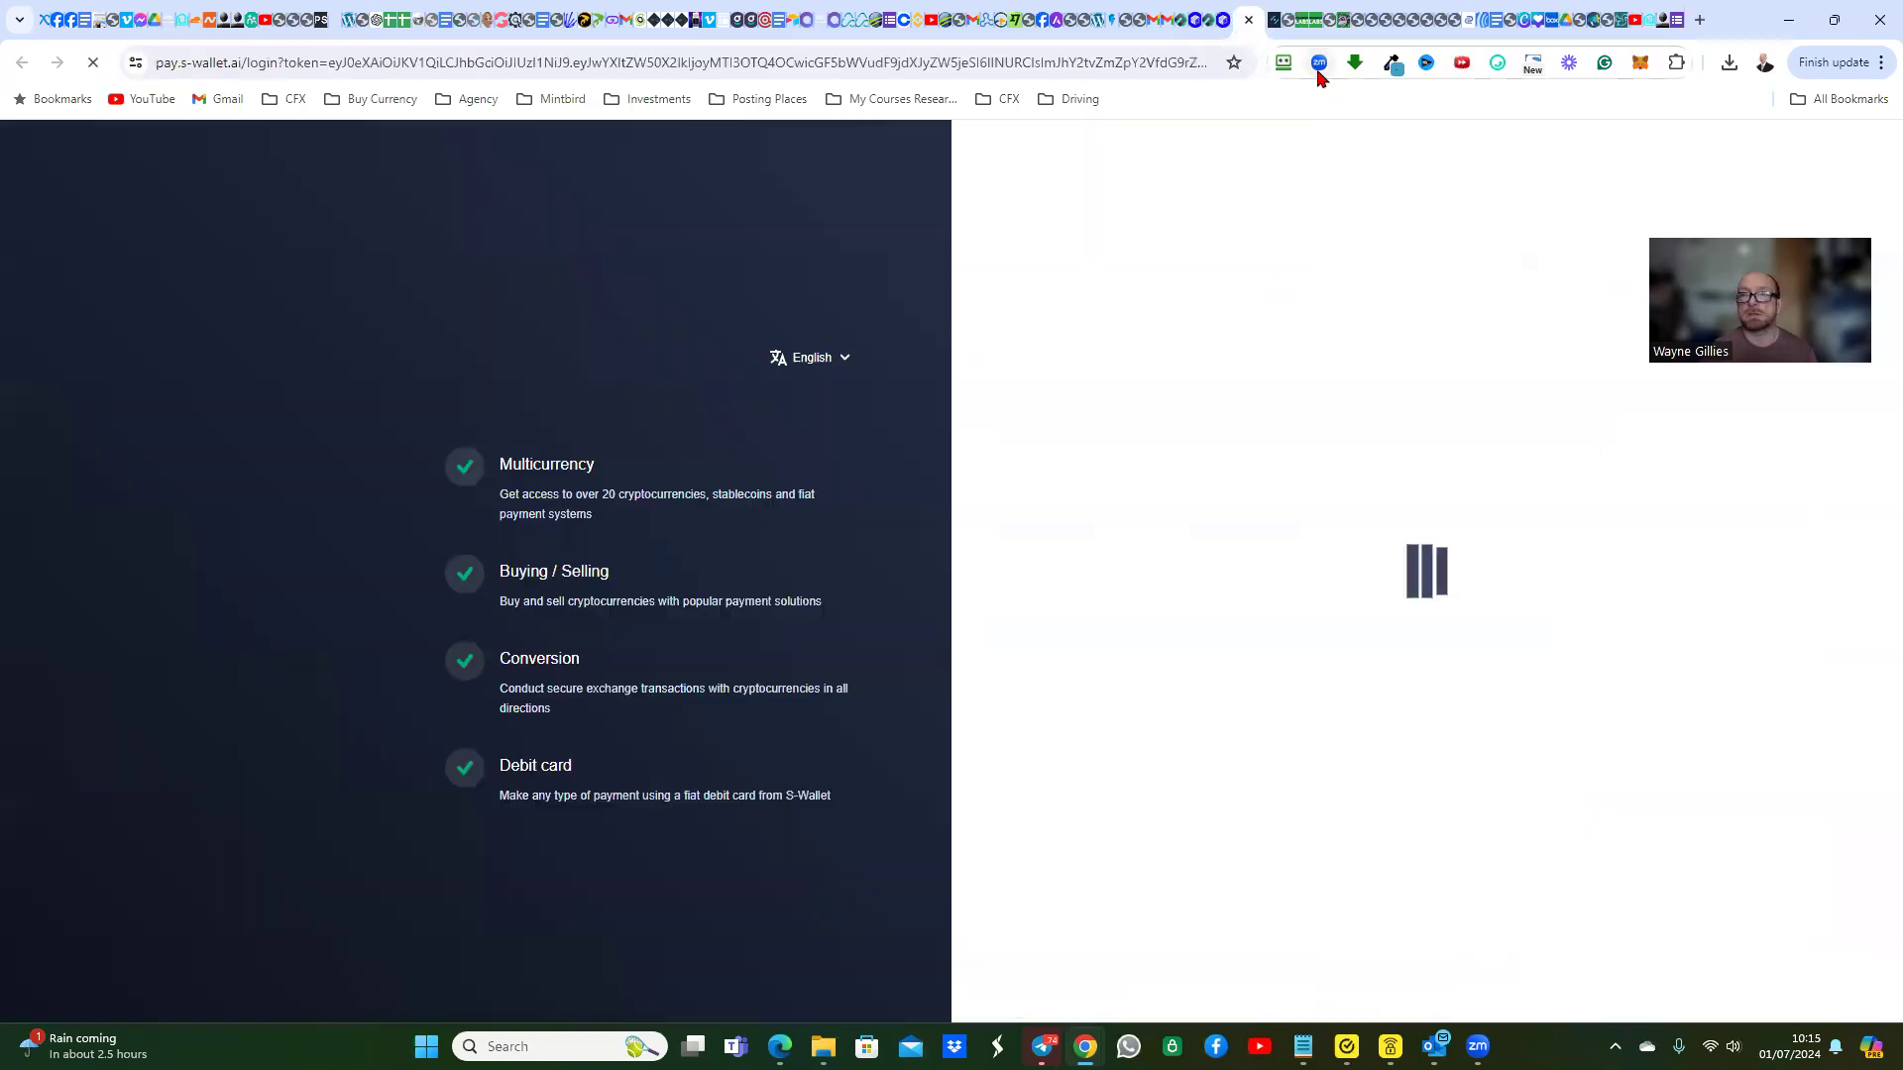
Sign in to S-Wallet with saved login and authenticator code, then pay the 513 STD top-up.
click(1282, 63)
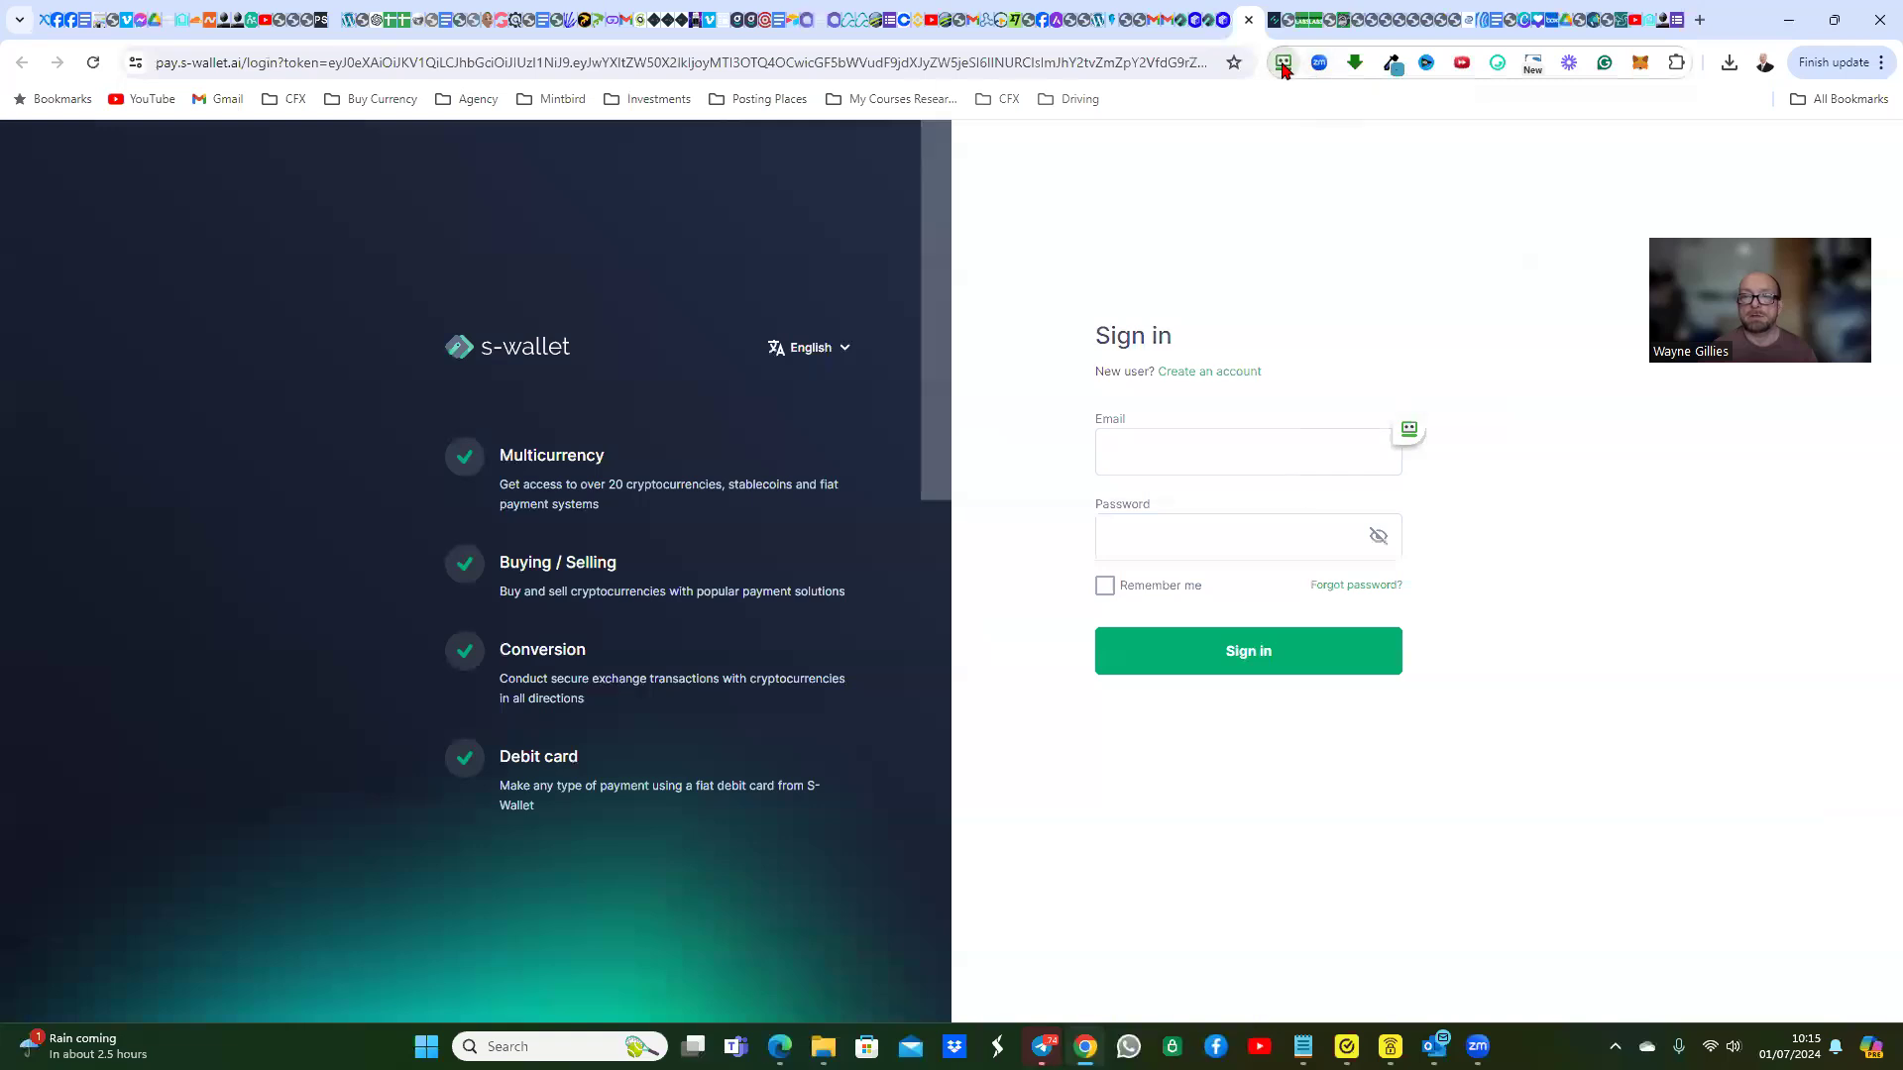
click(1014, 264)
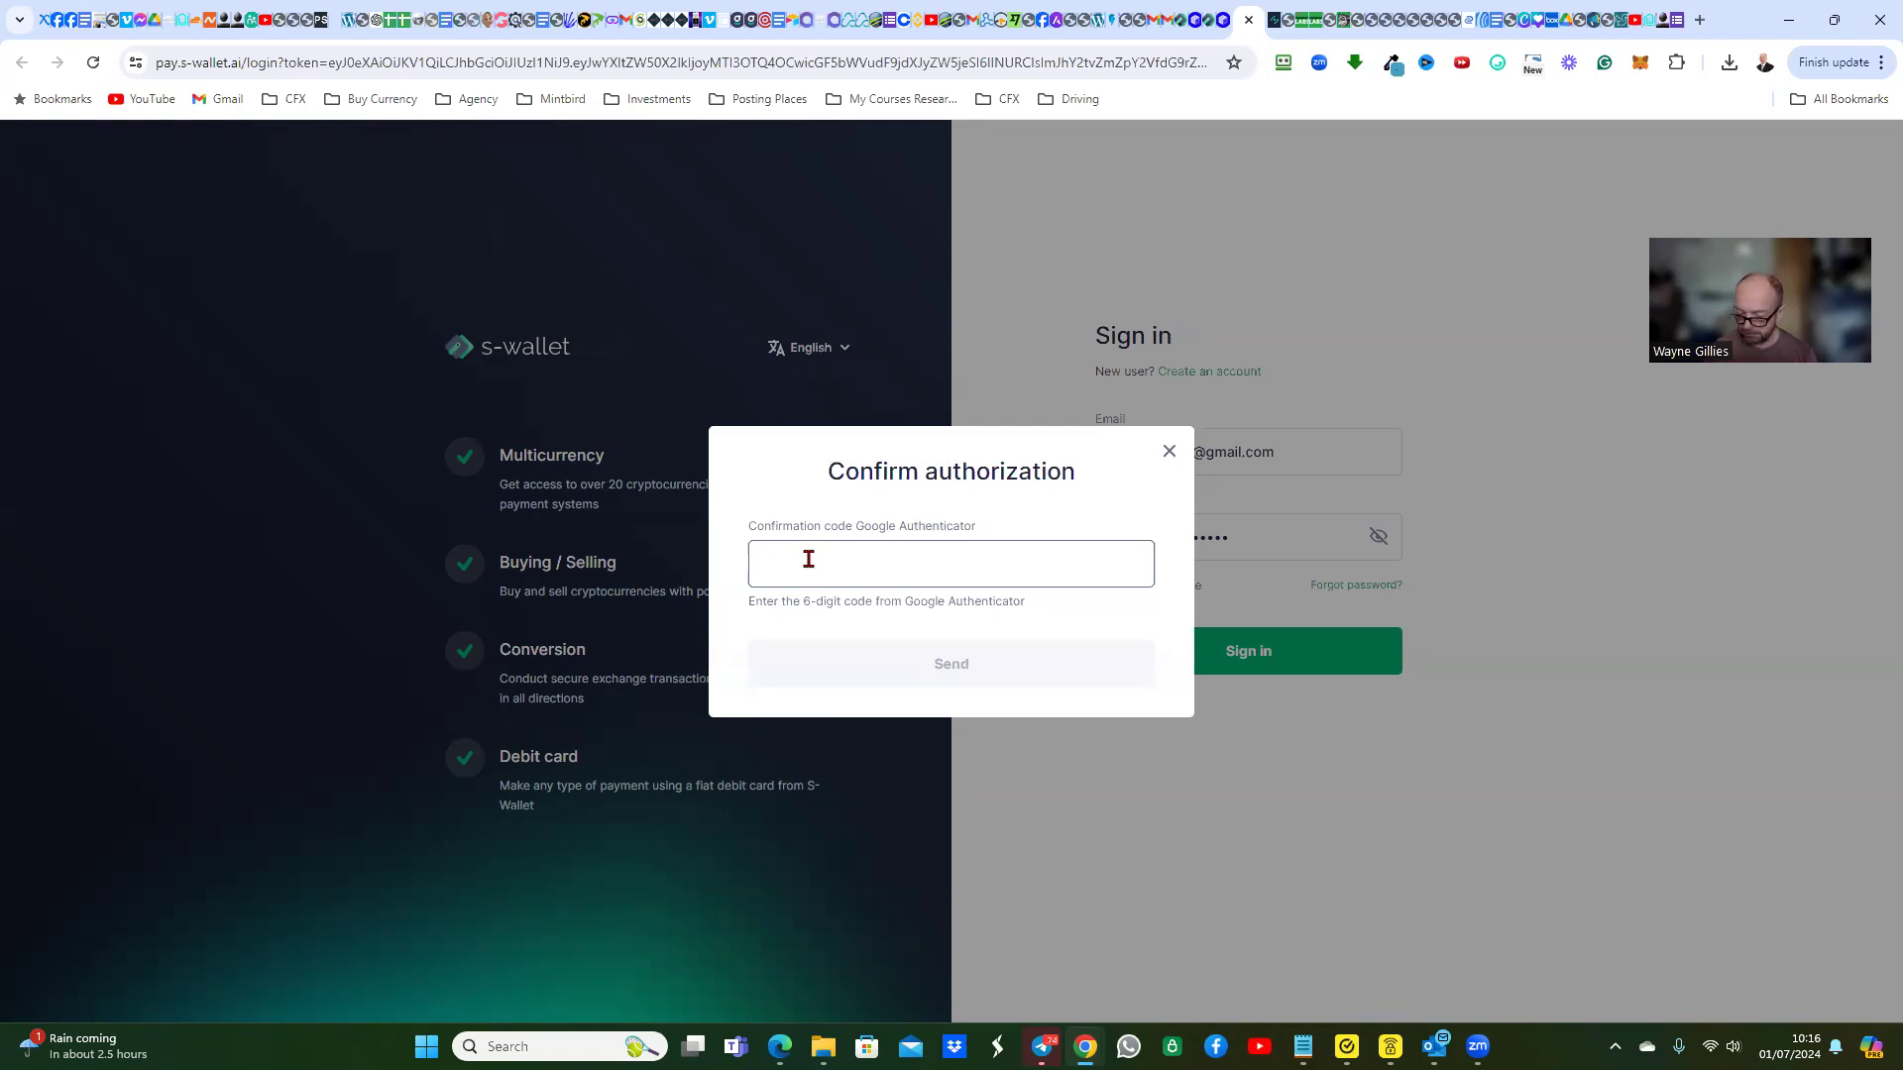
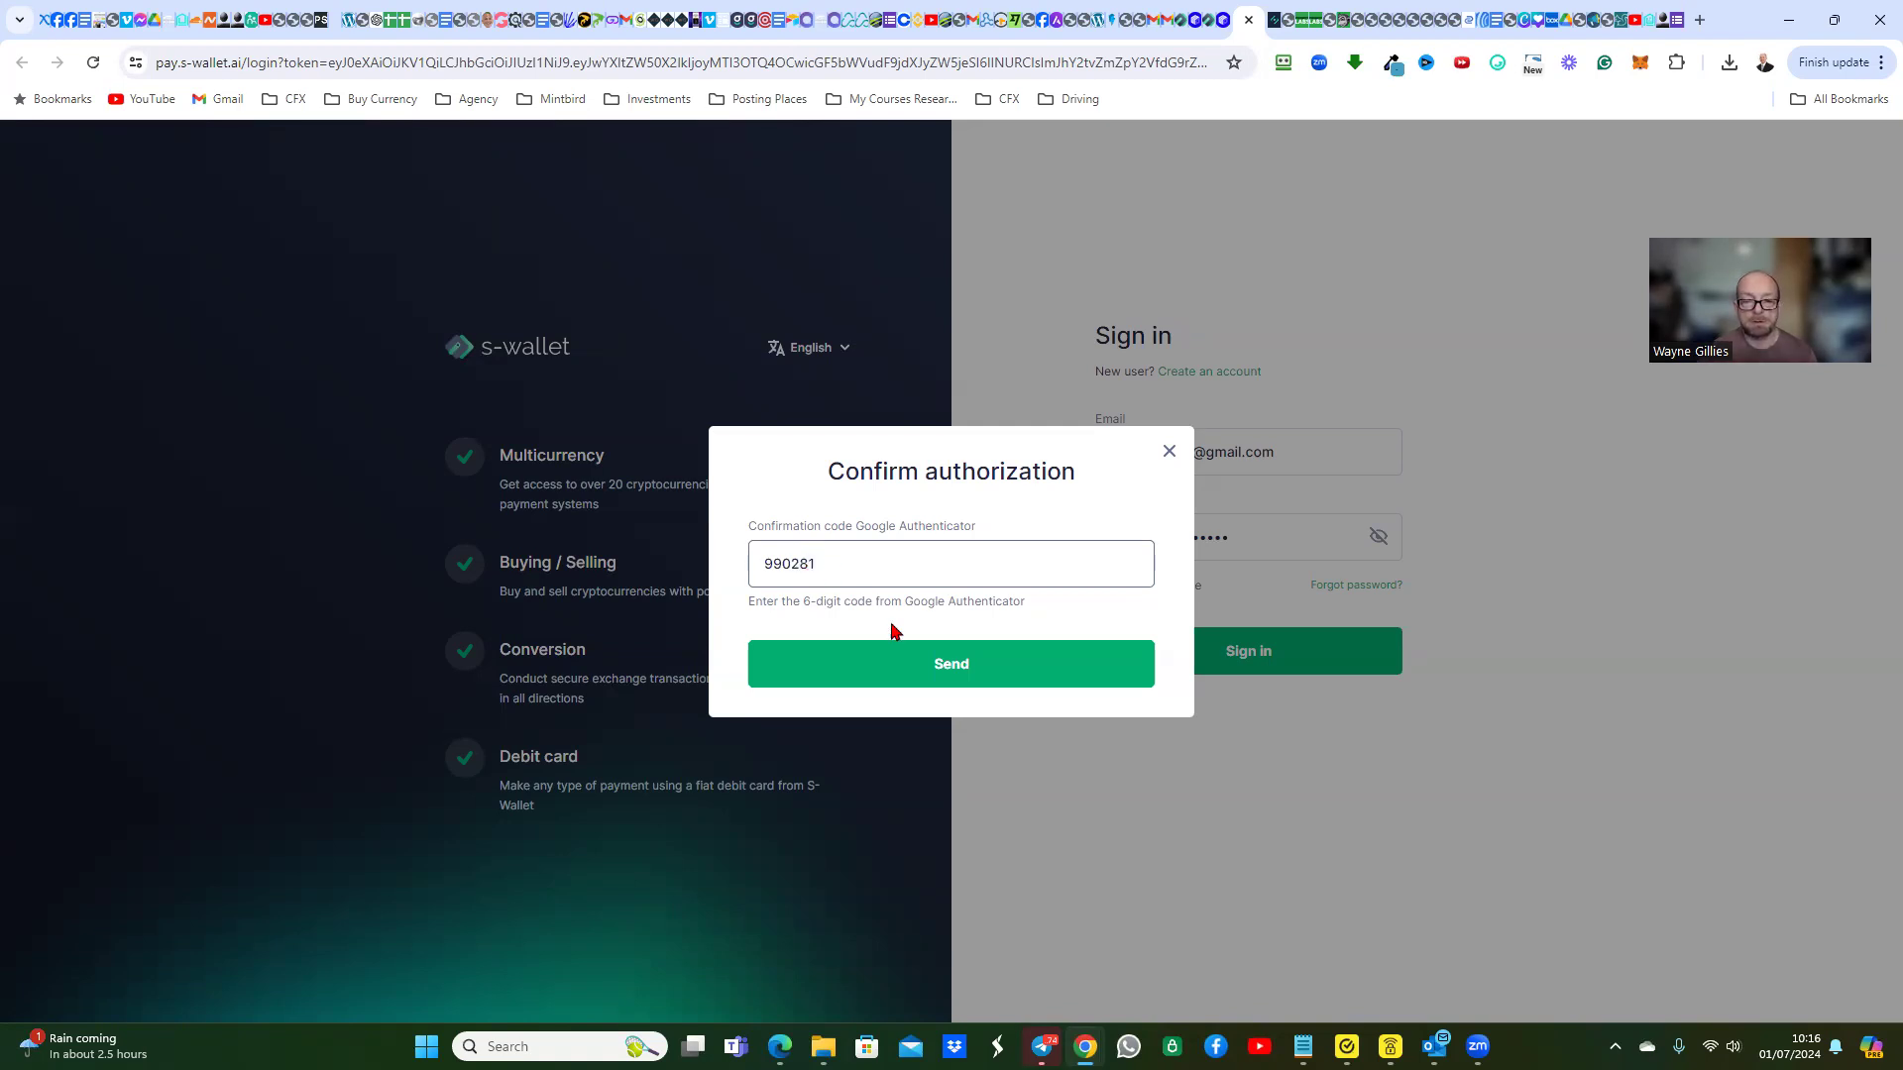
click(922, 664)
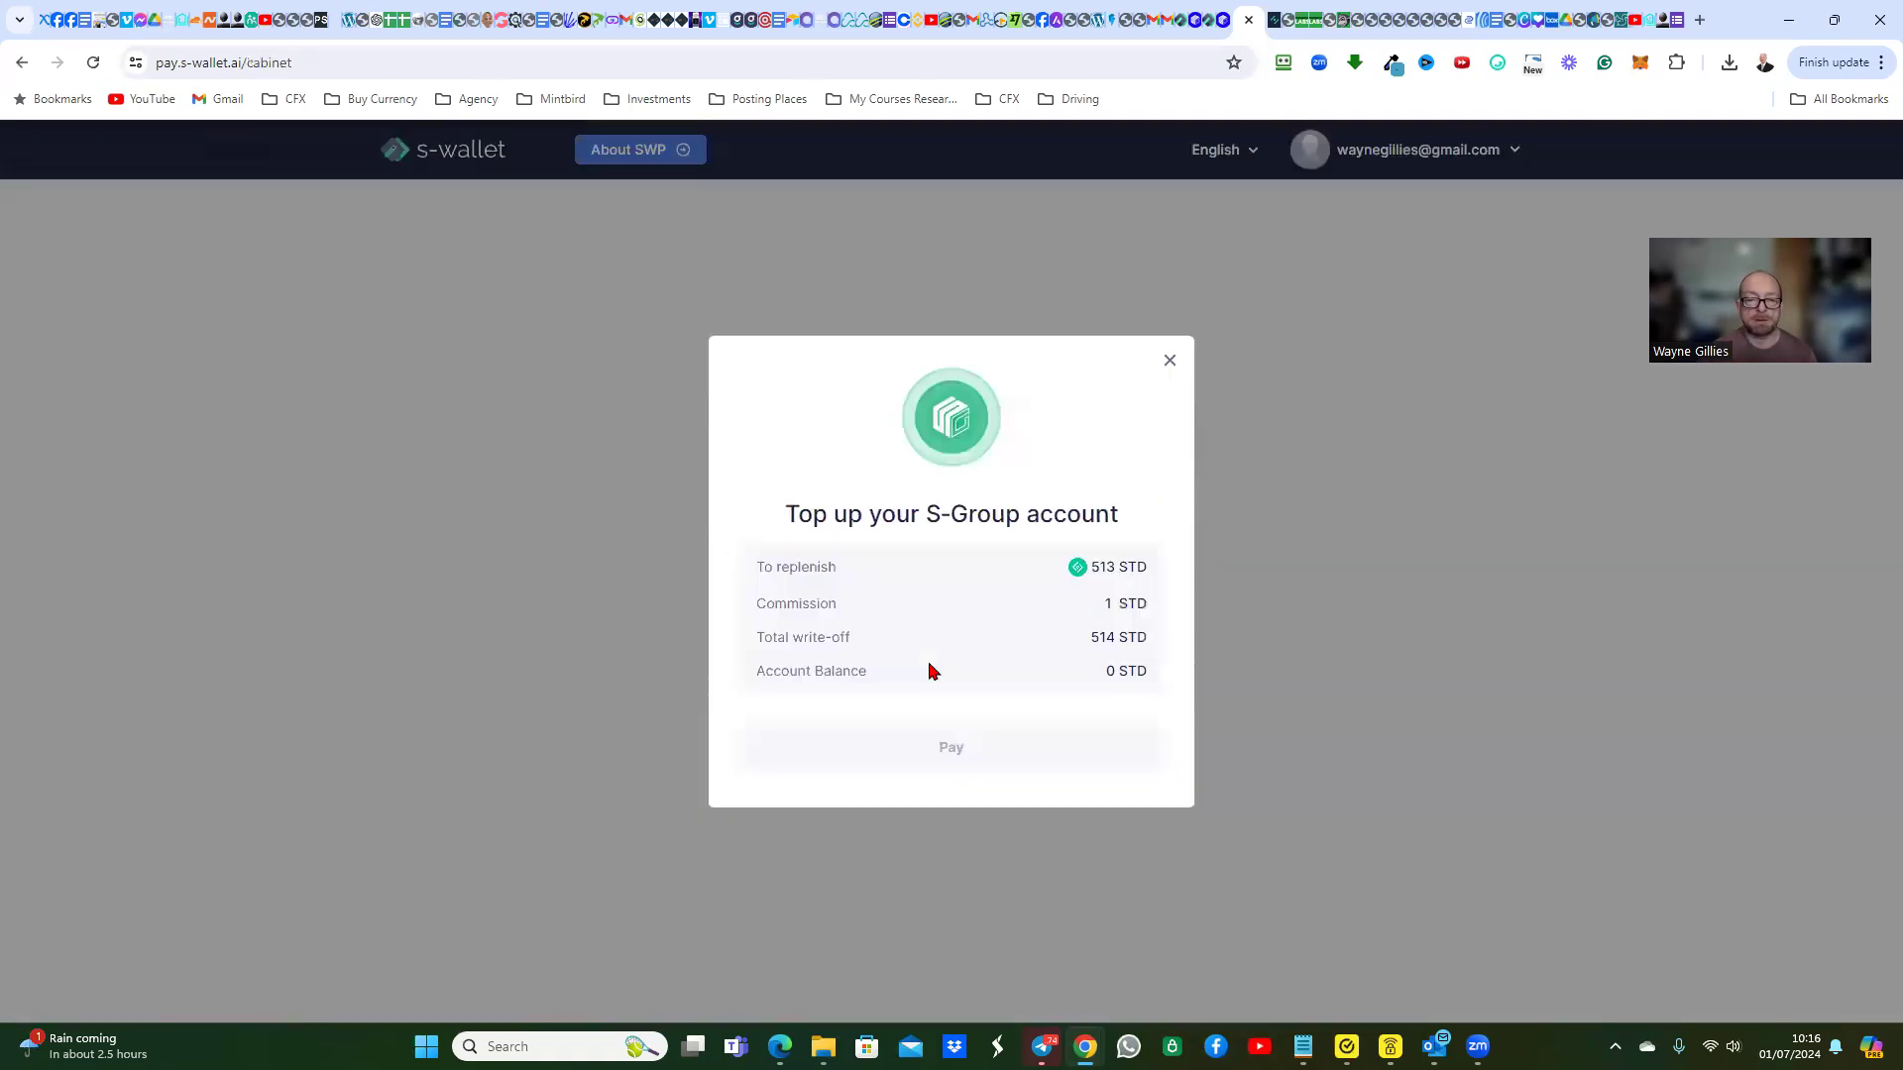
click(963, 745)
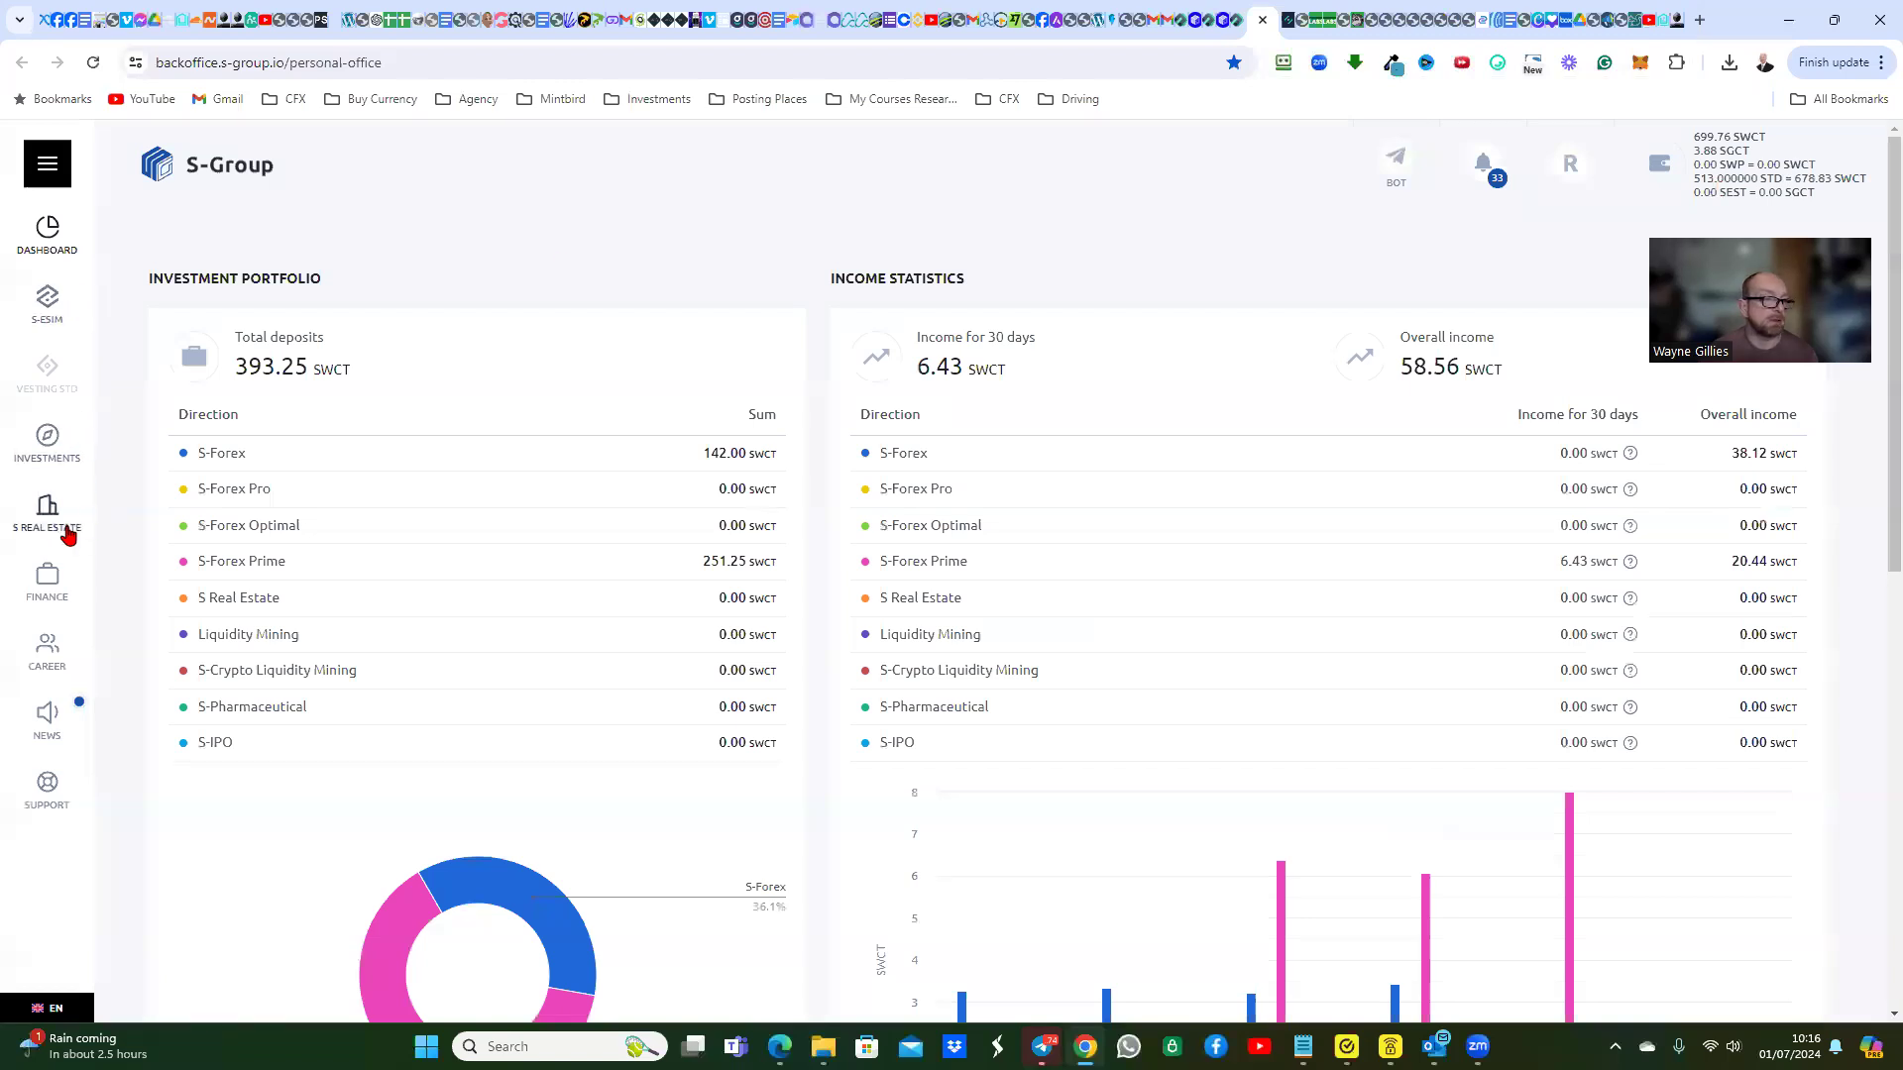
Fill the S-Crypto deposit form: 360 days, SWCT/STD pair, 500 STD (661.63 SWCT).
click(63, 453)
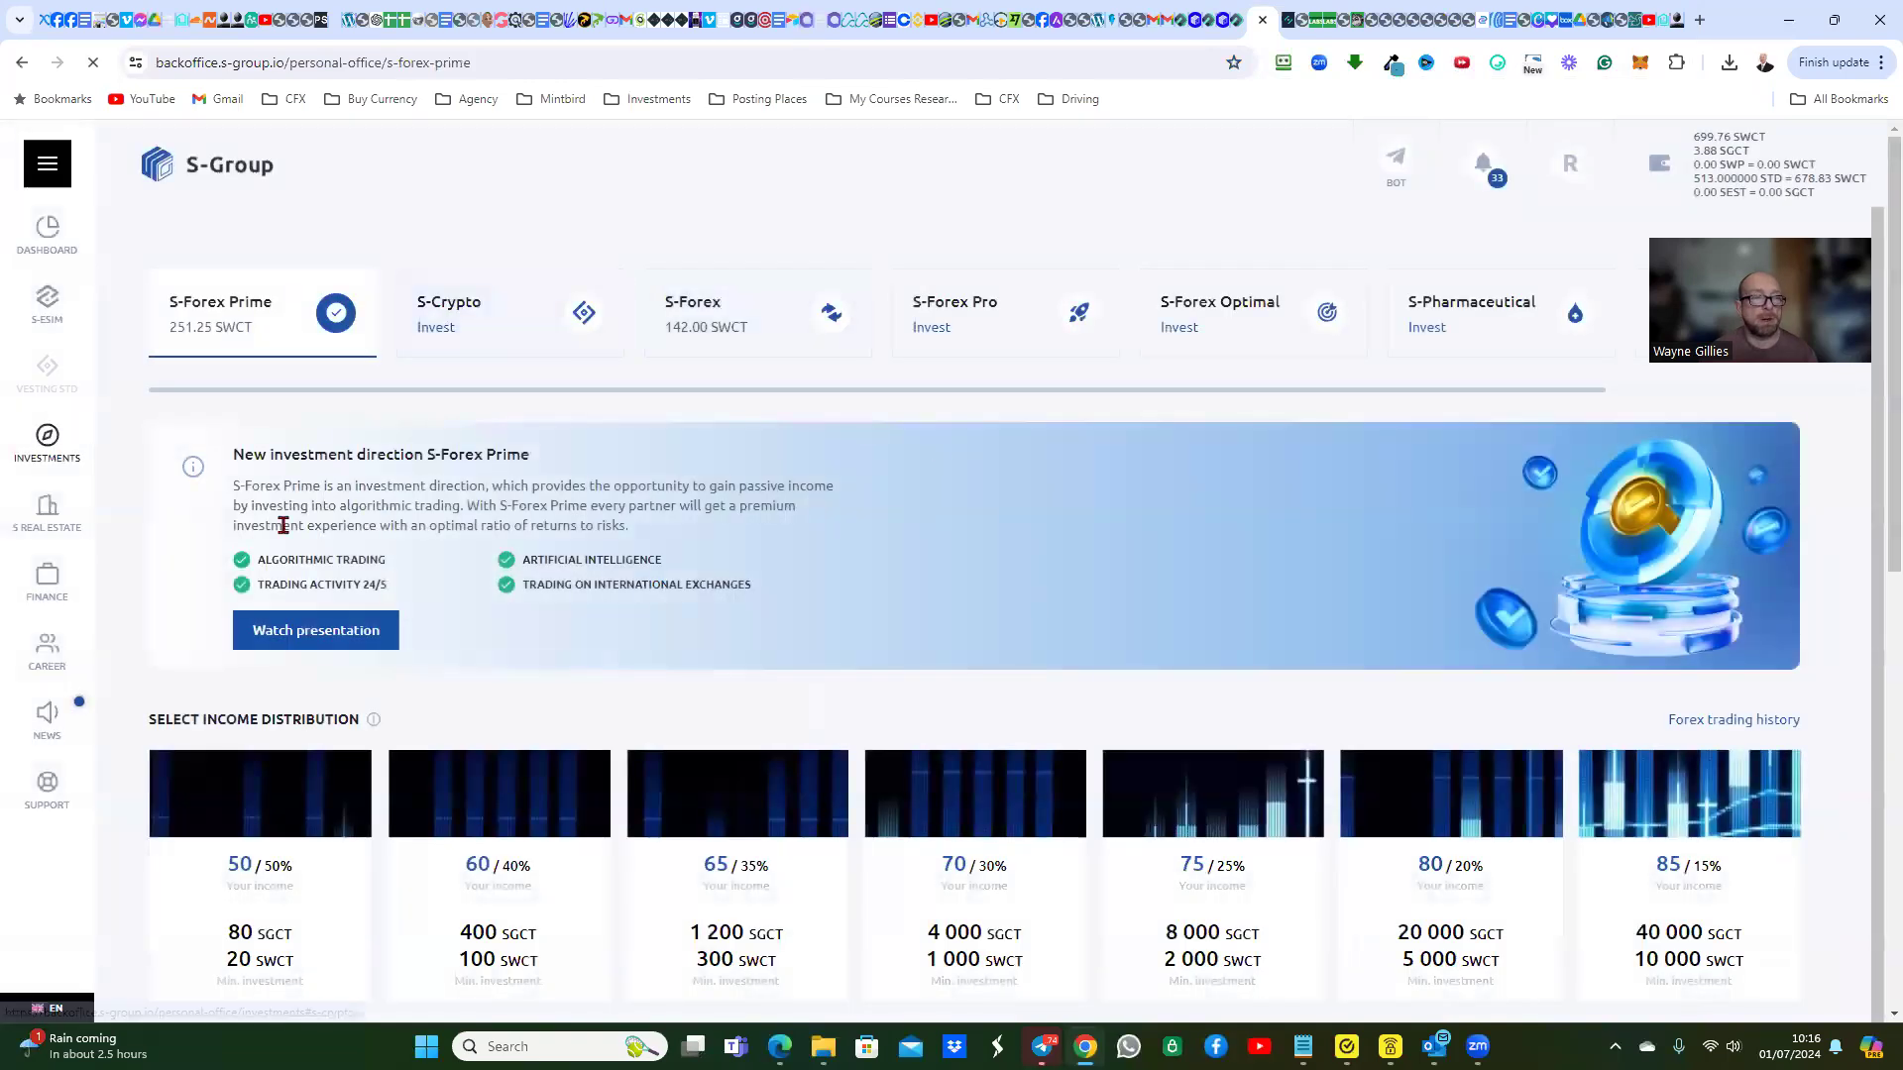
click(107, 539)
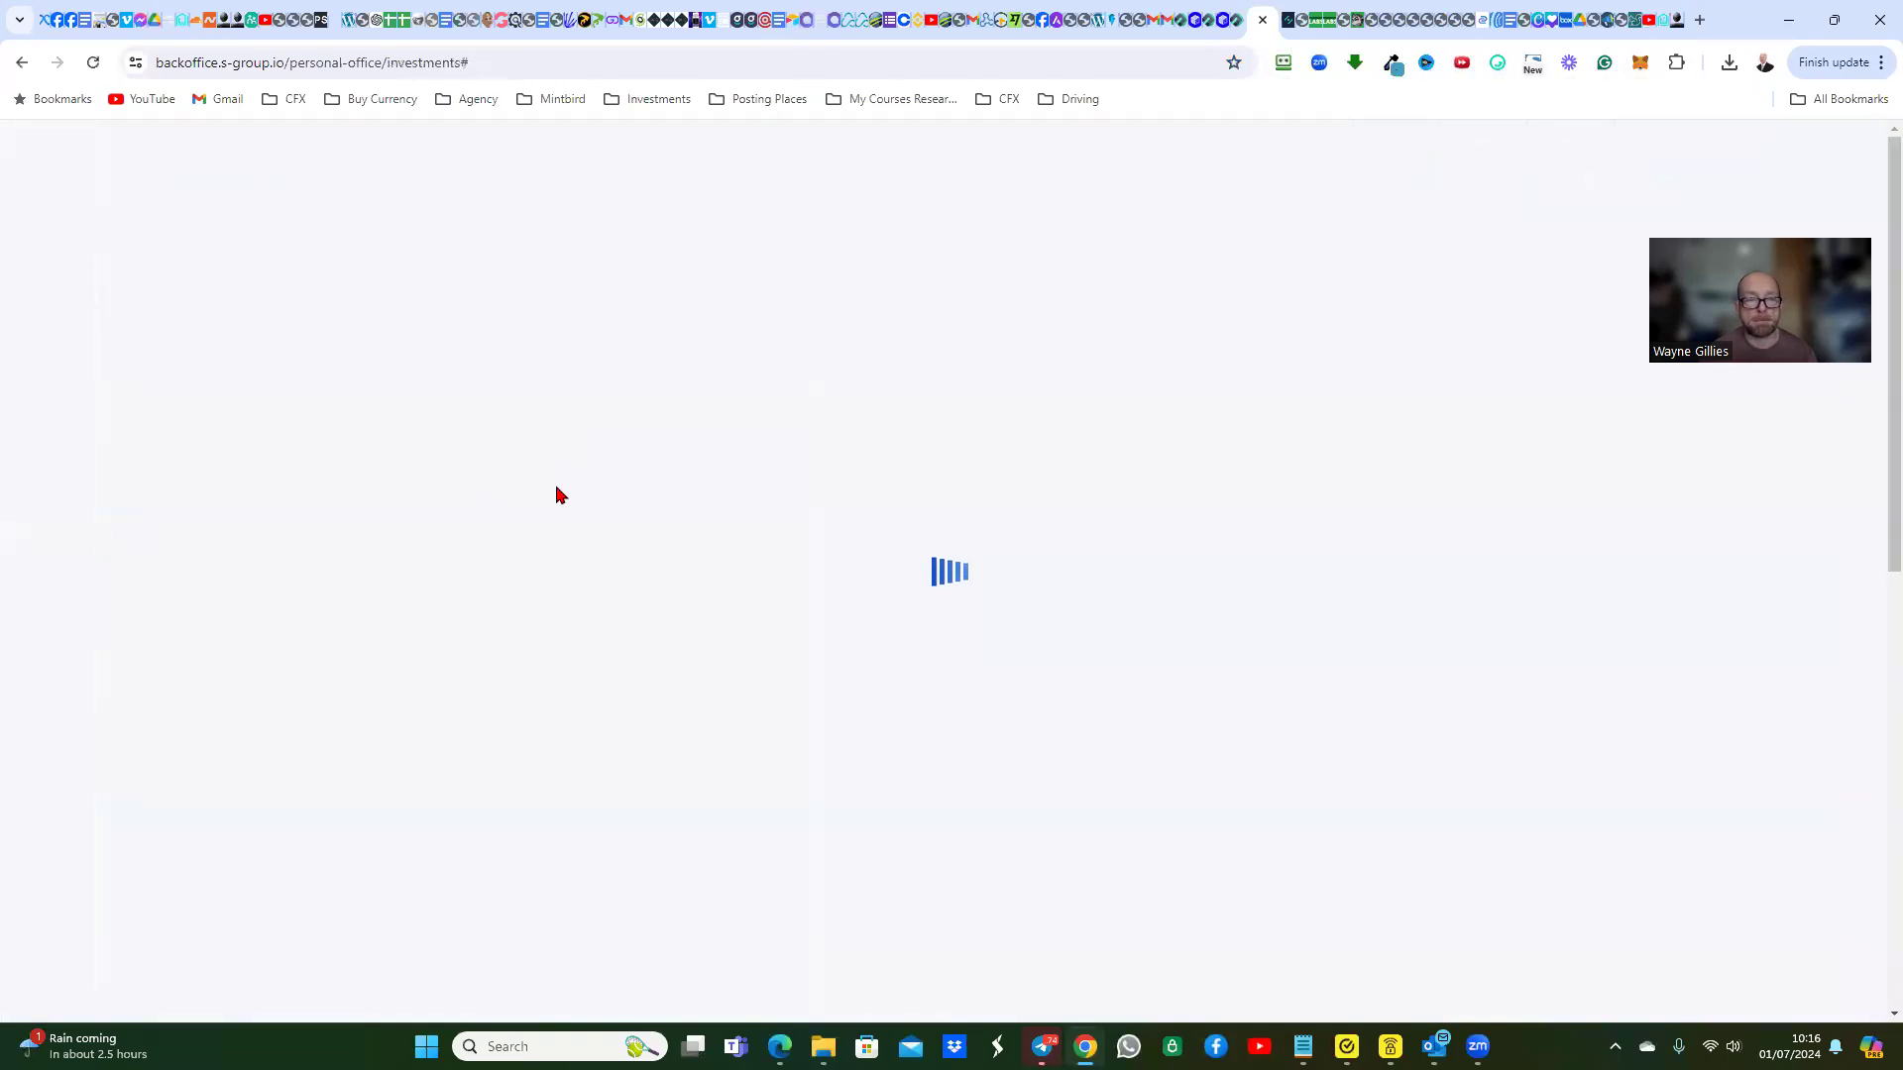
scroll(632, 491, down, 3)
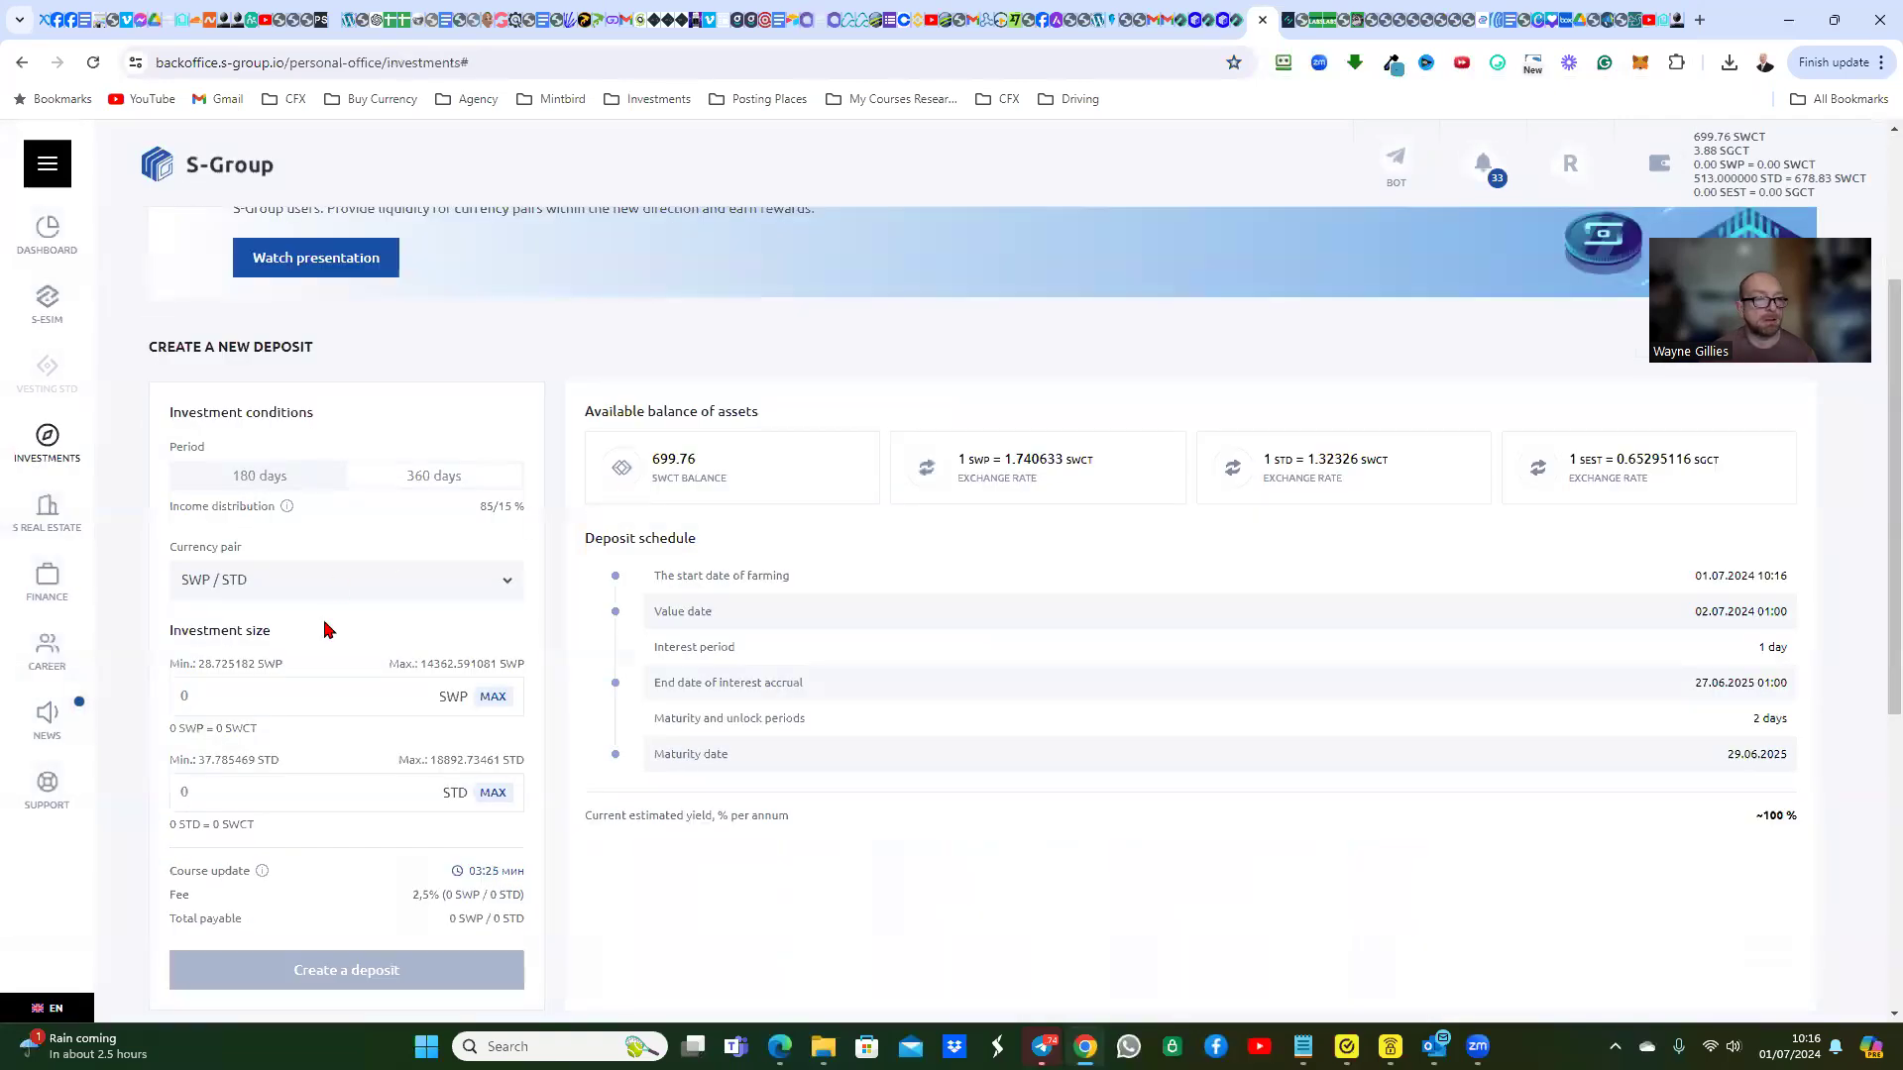
scroll(385, 625, down, 2)
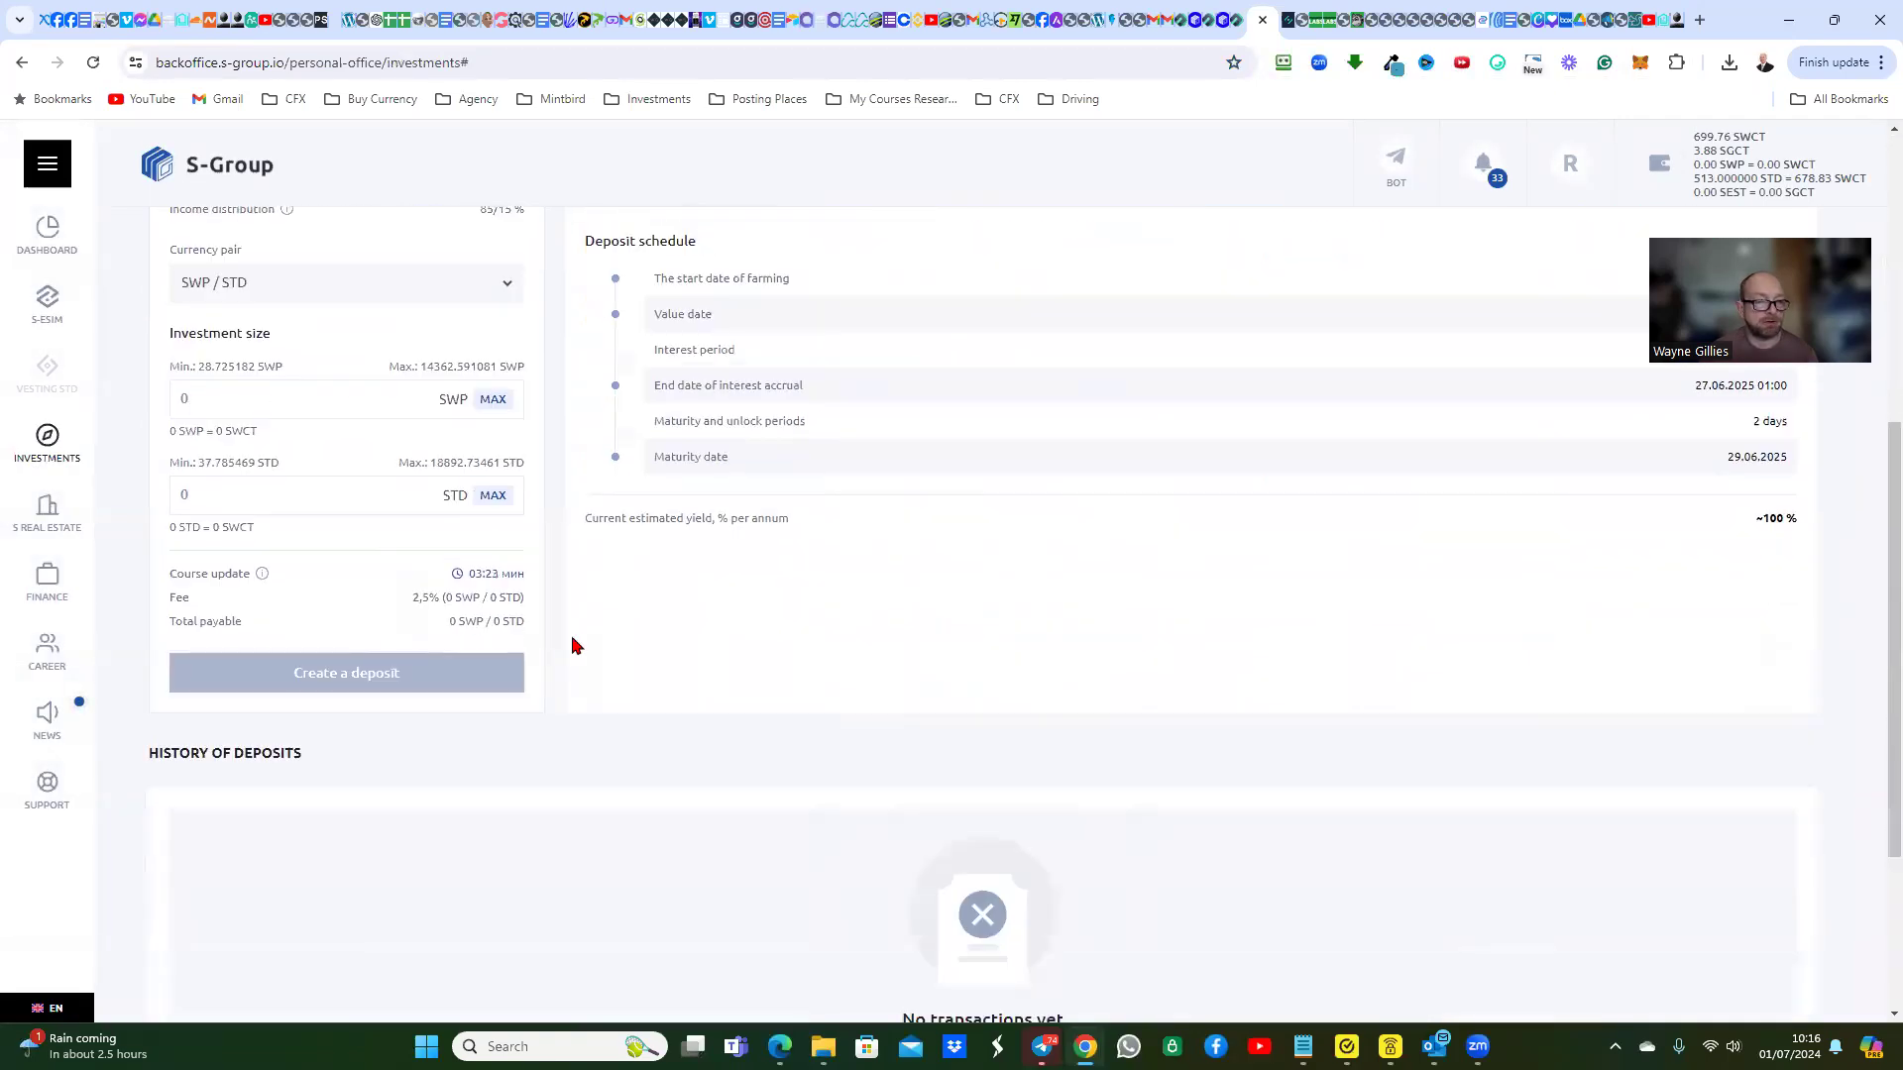
scroll(565, 643, up, 2)
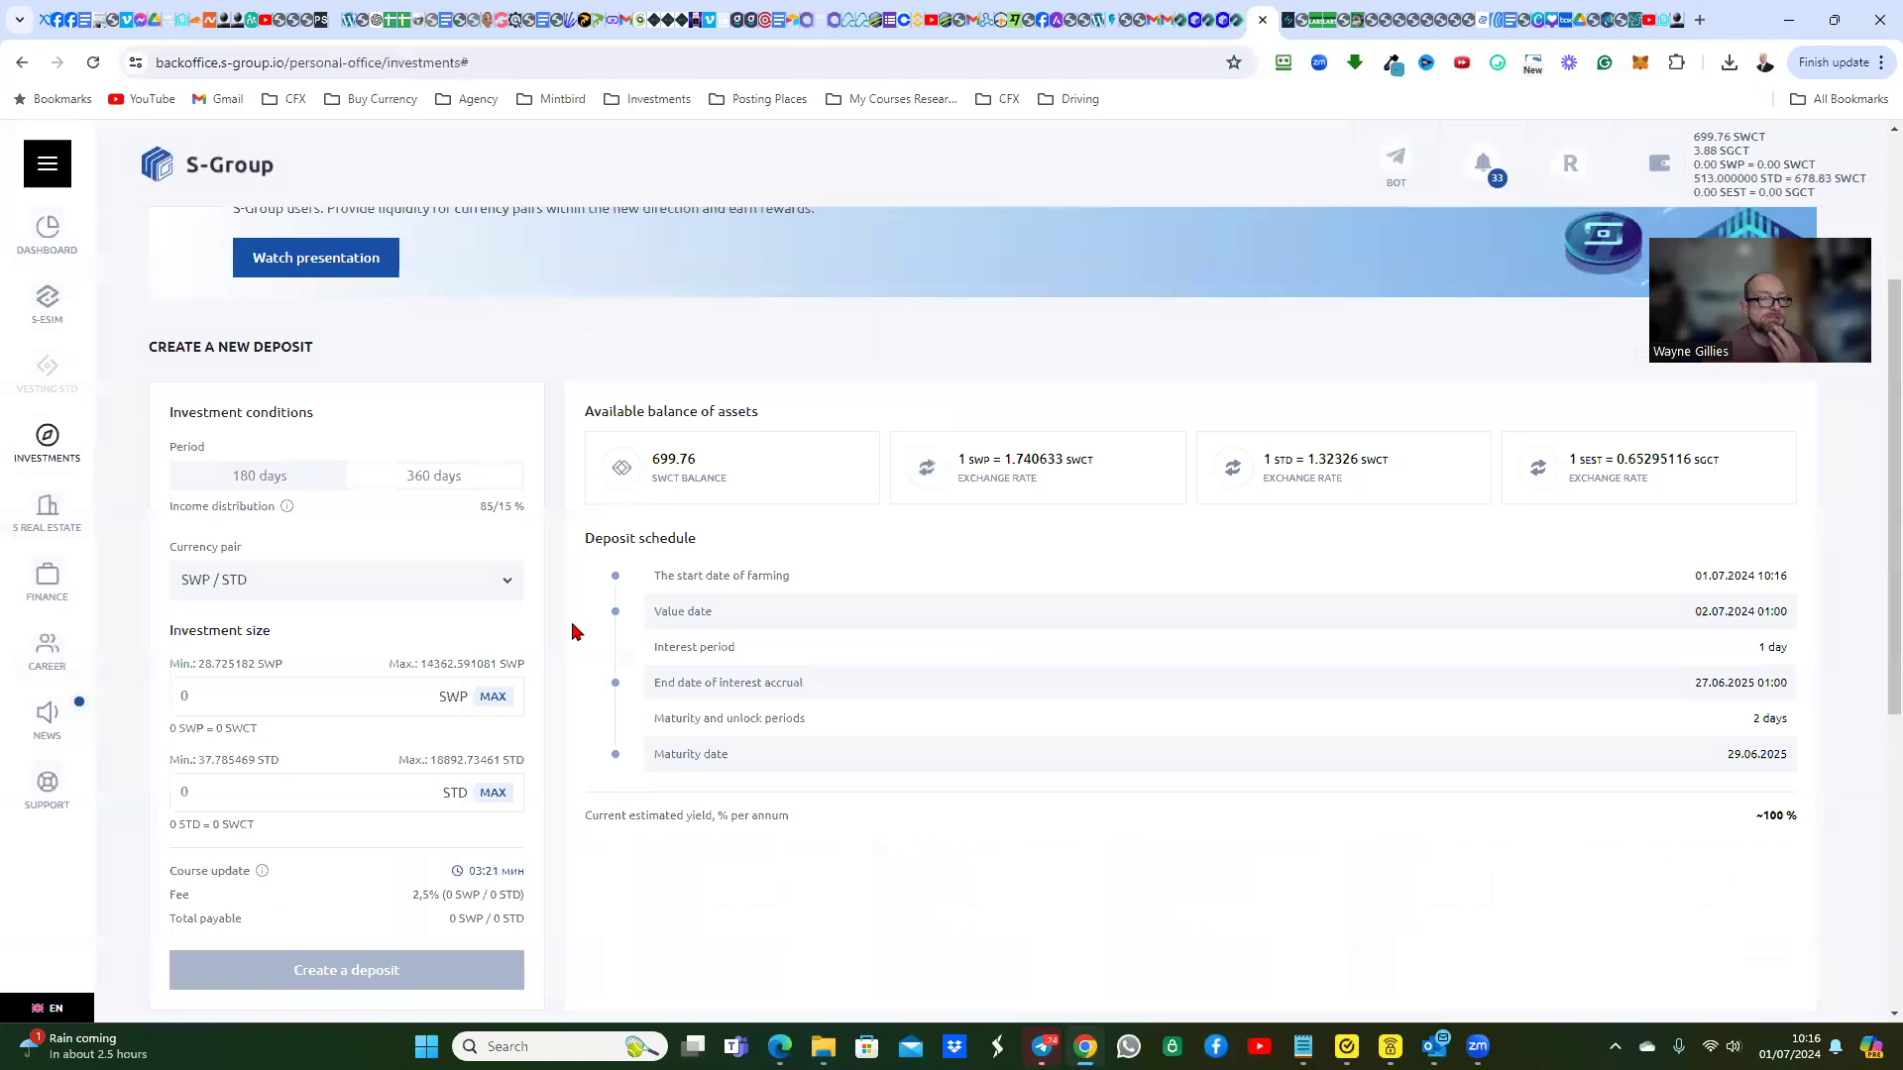
click(433, 476)
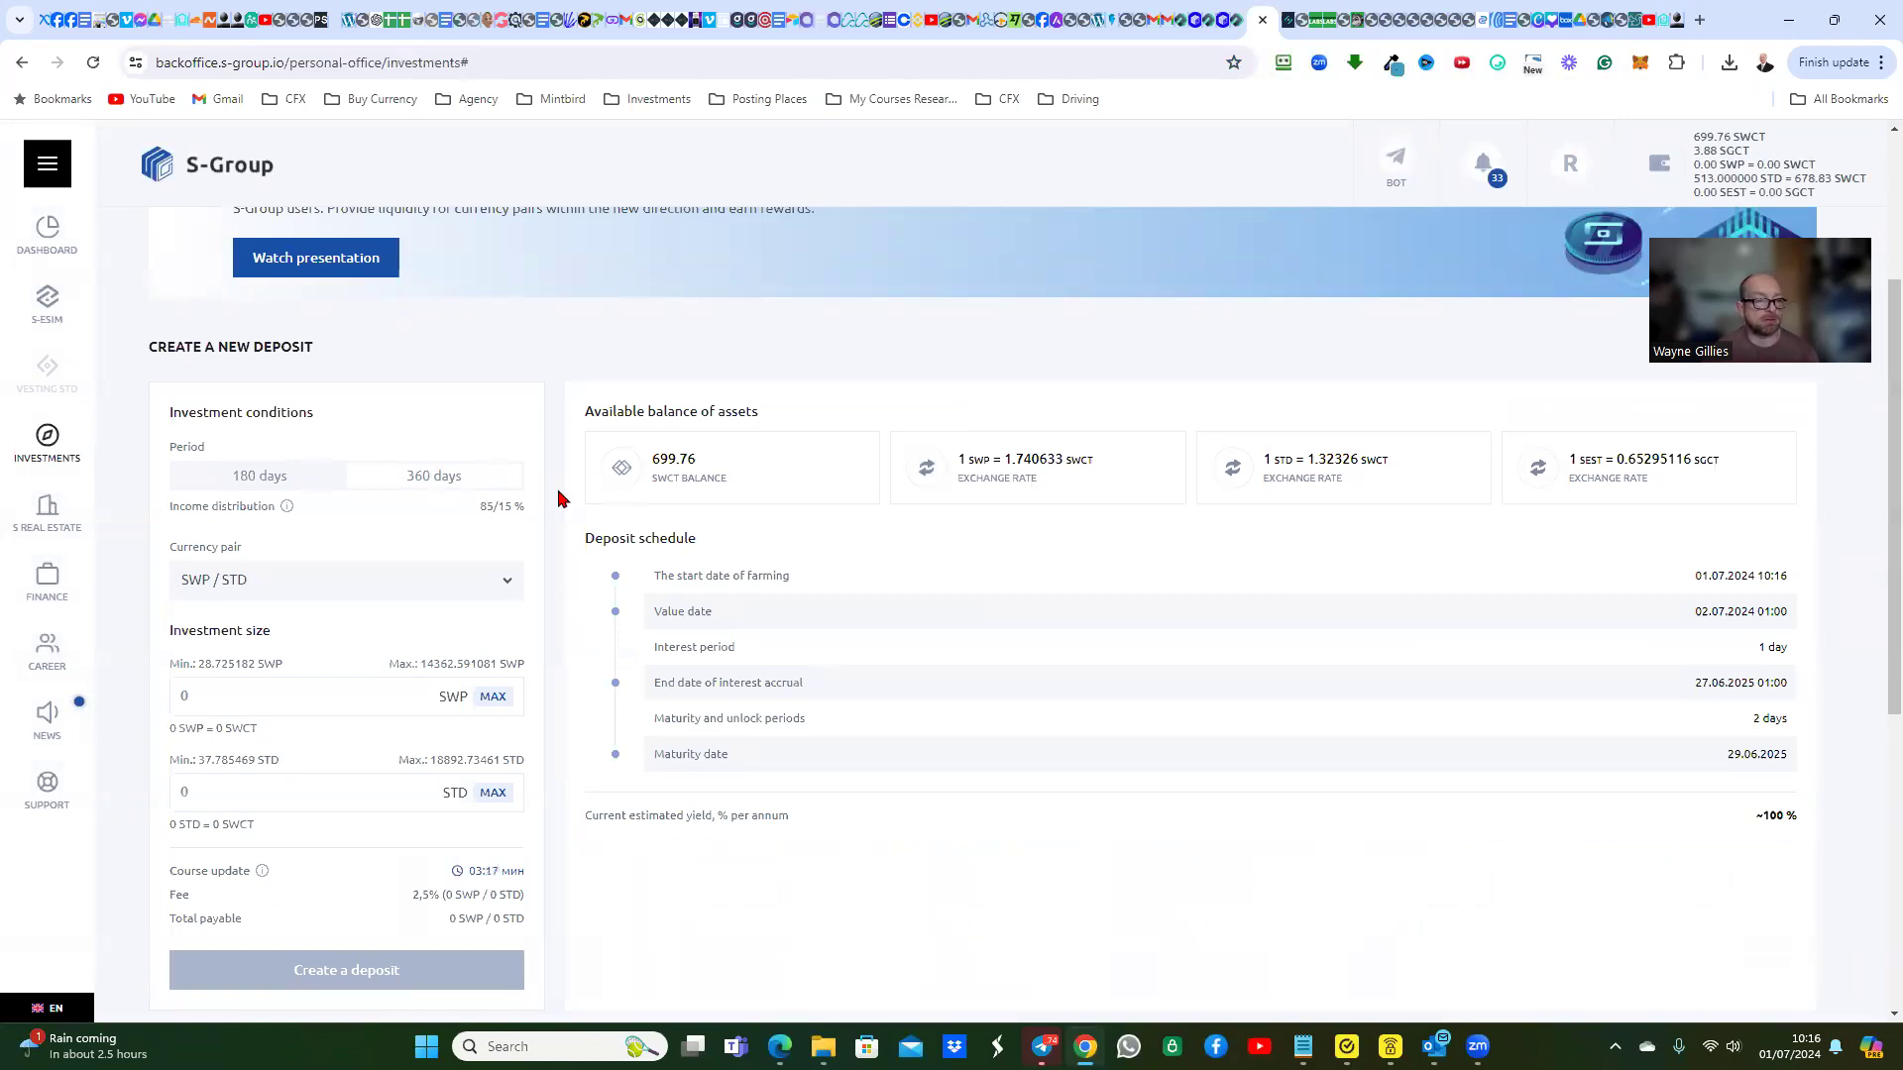
scroll(560, 498, down, 2)
click(346, 283)
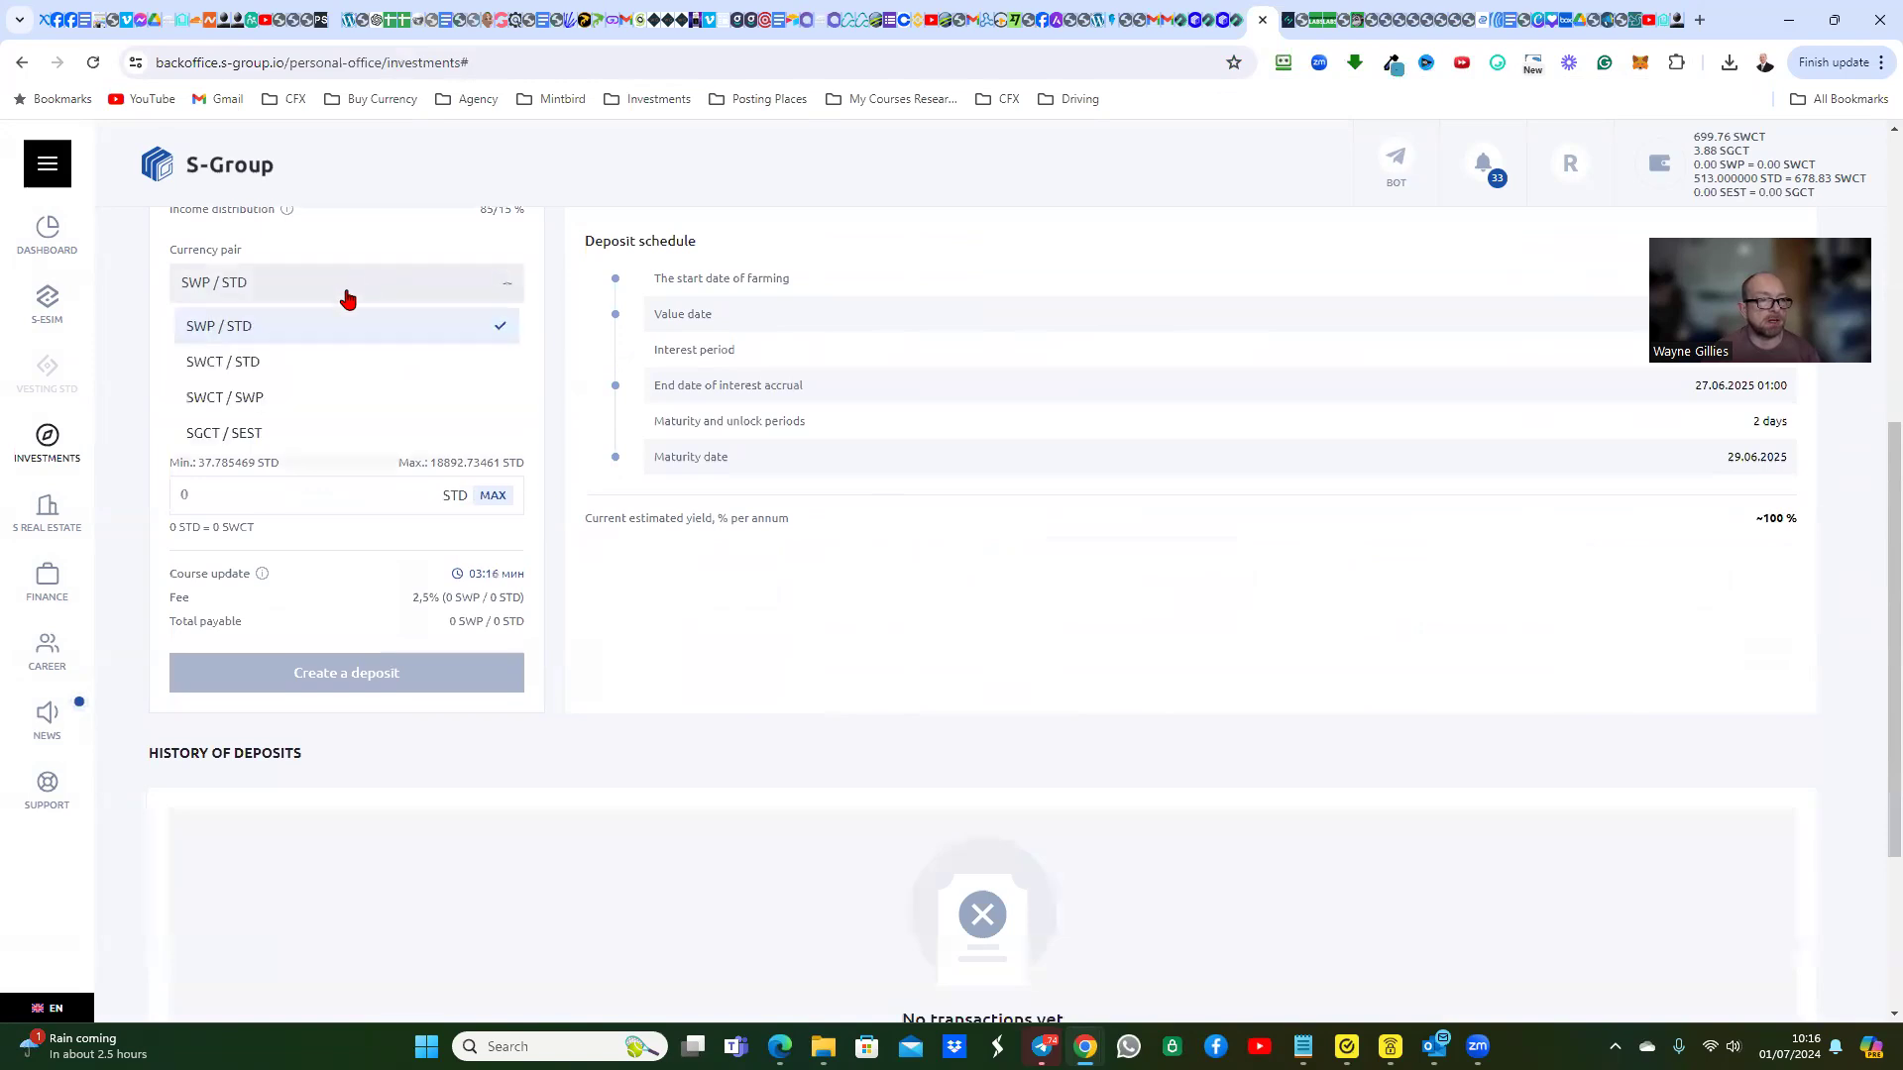
click(223, 362)
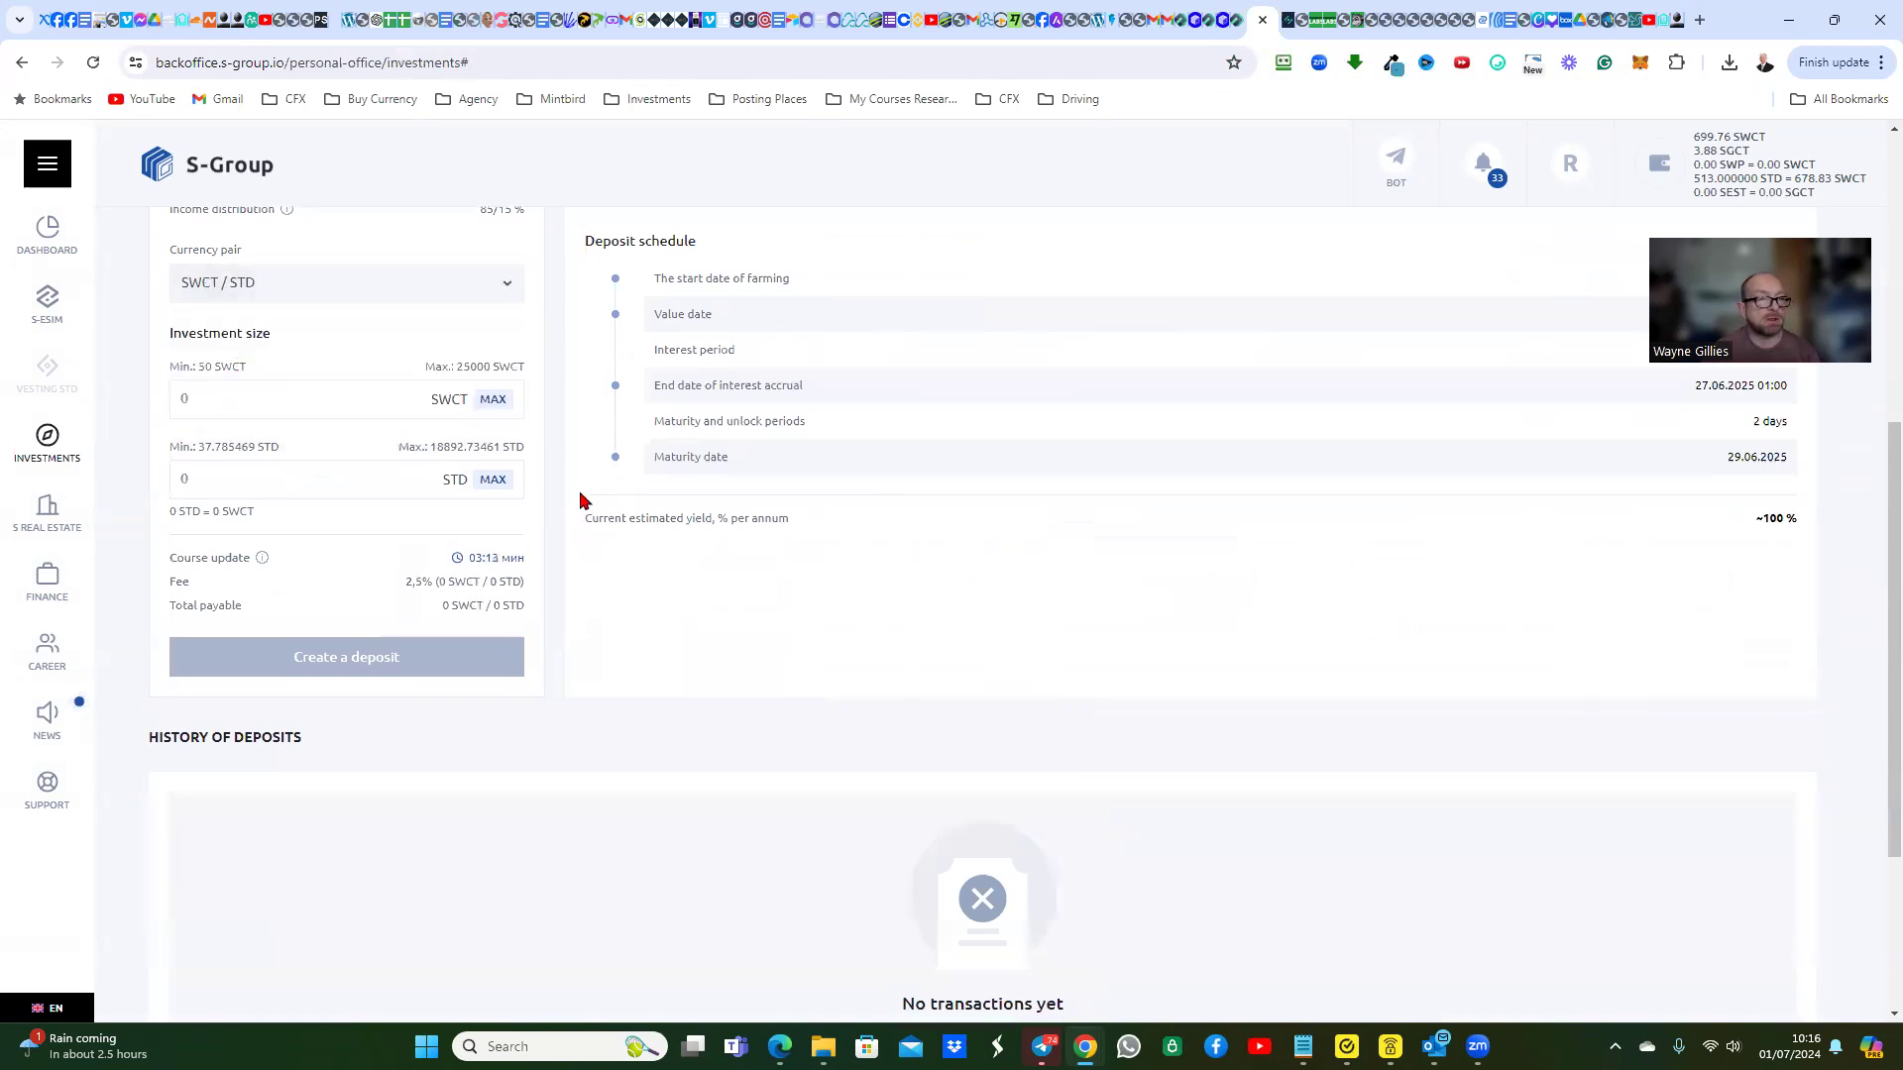
click(265, 478)
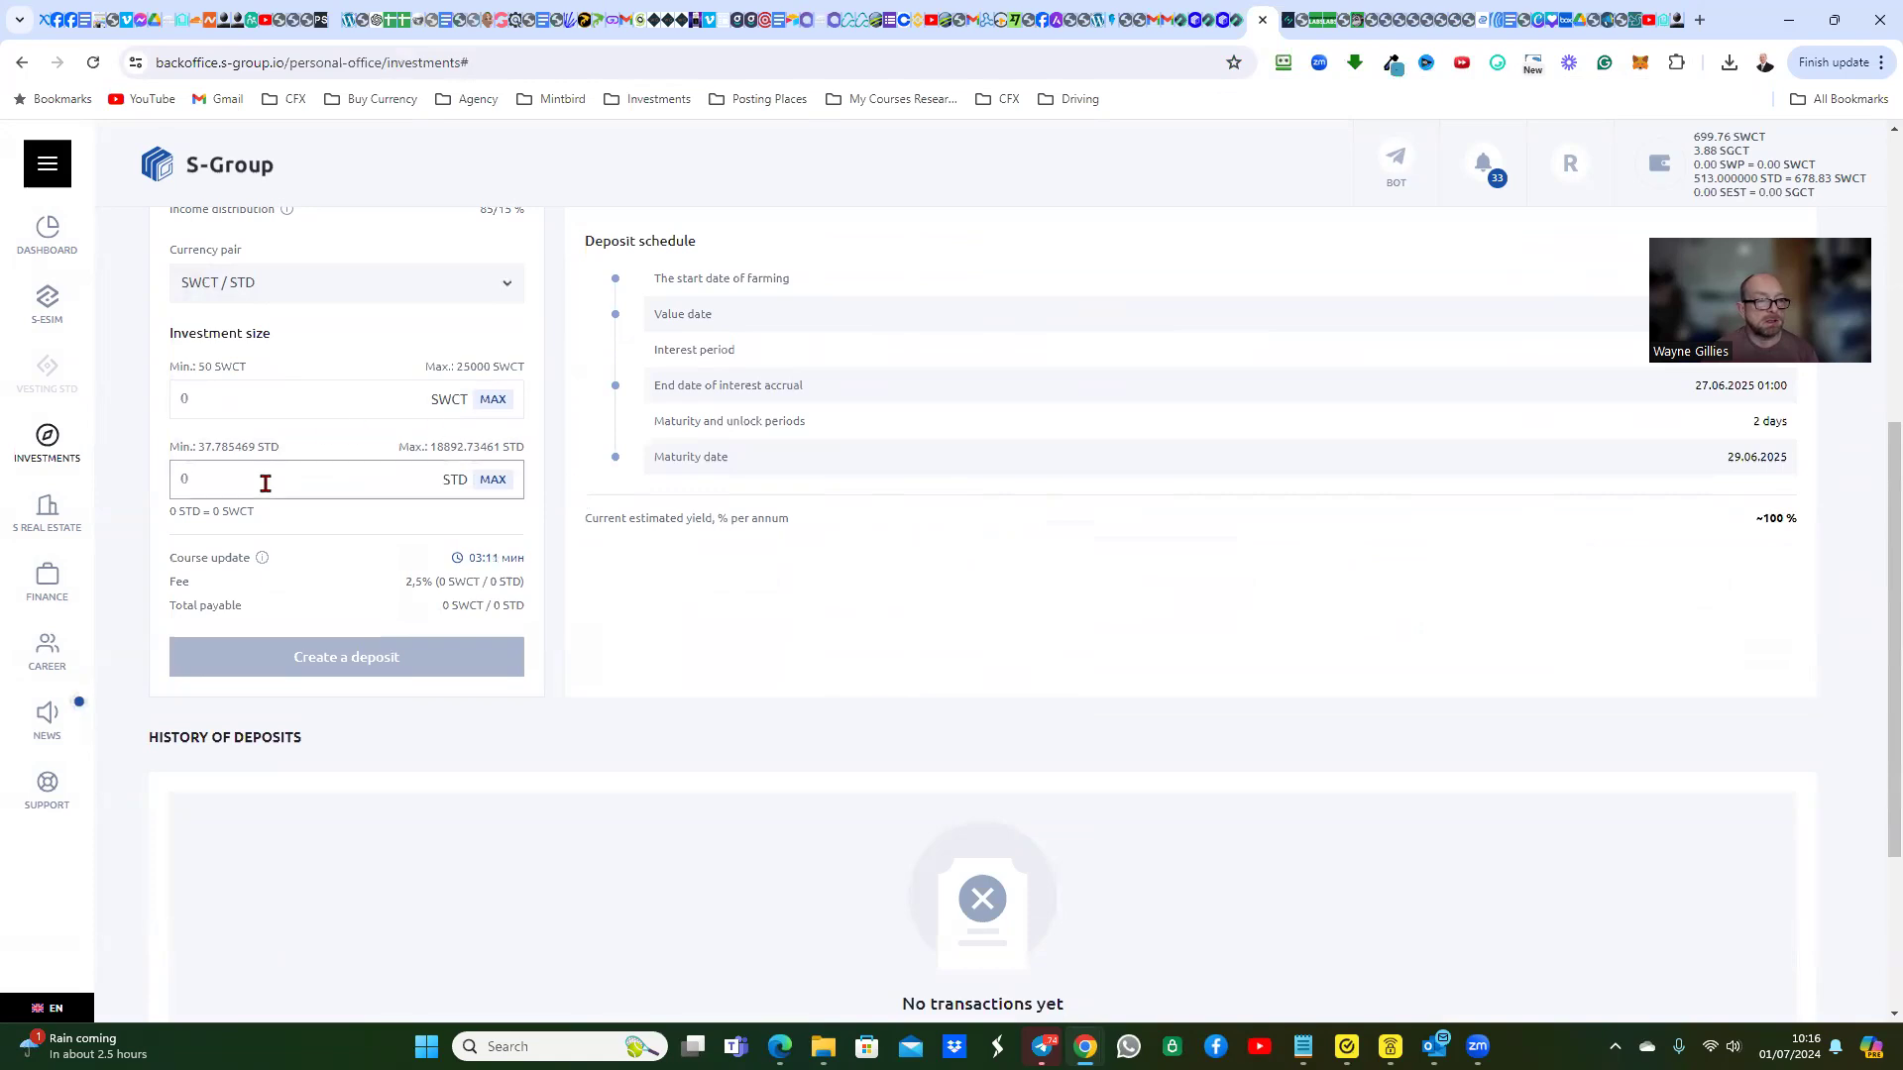
text(512)
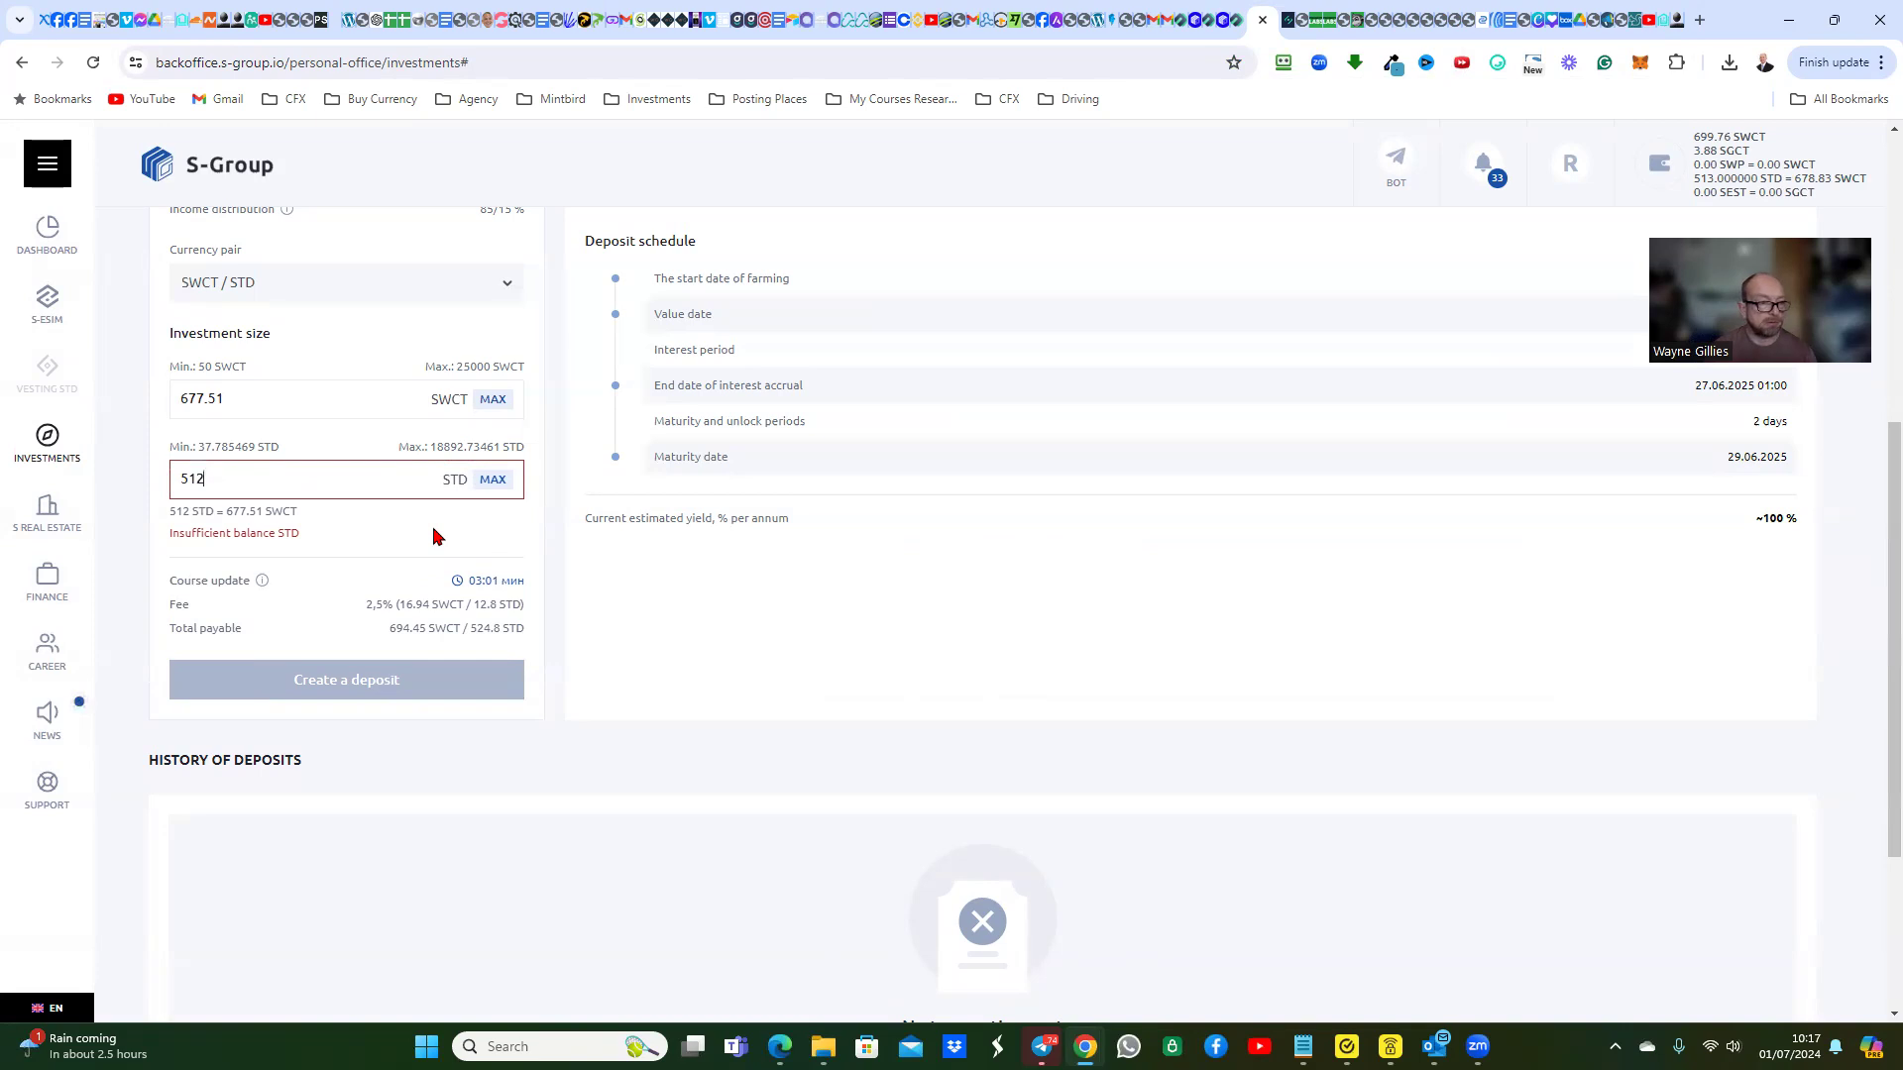
key(BackSpace)
key(BackSpace)
text(00)
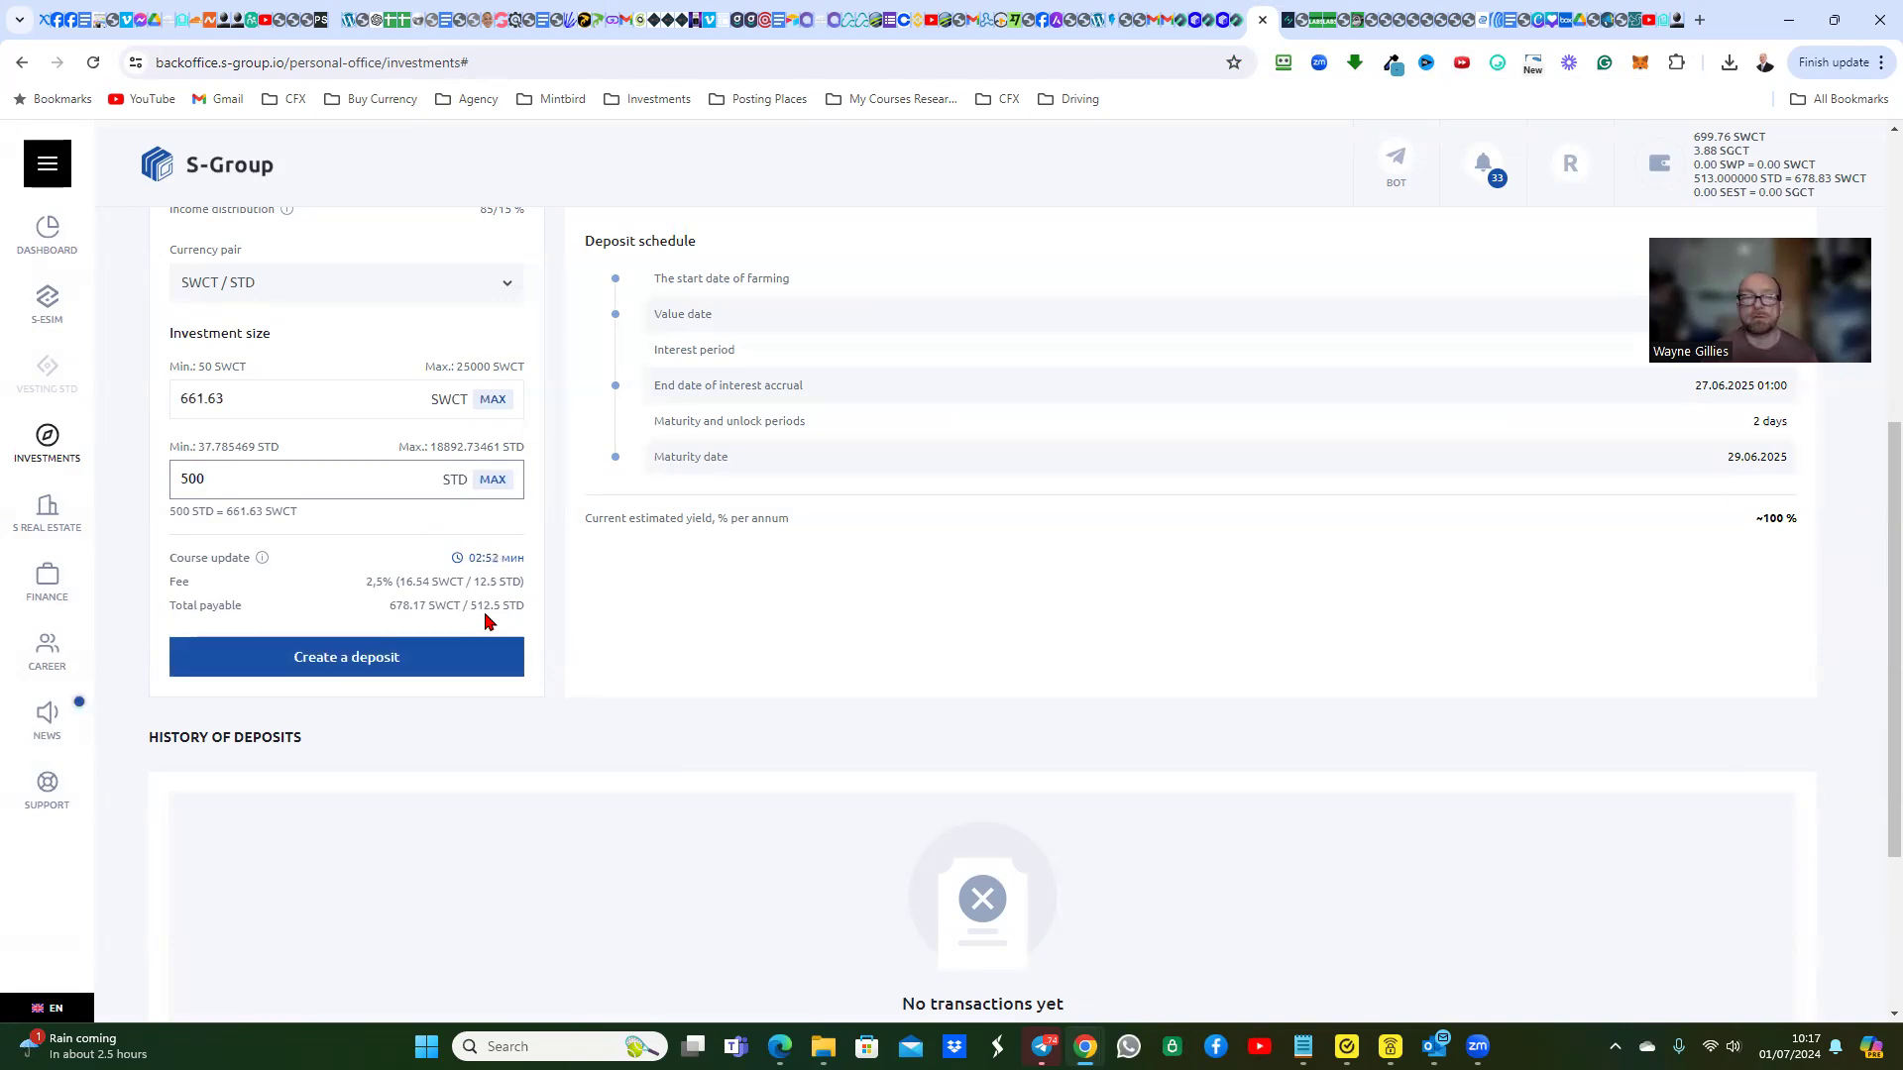
Create the SWCT/STD deposit and confirm it with the Google Authenticator code.
click(350, 657)
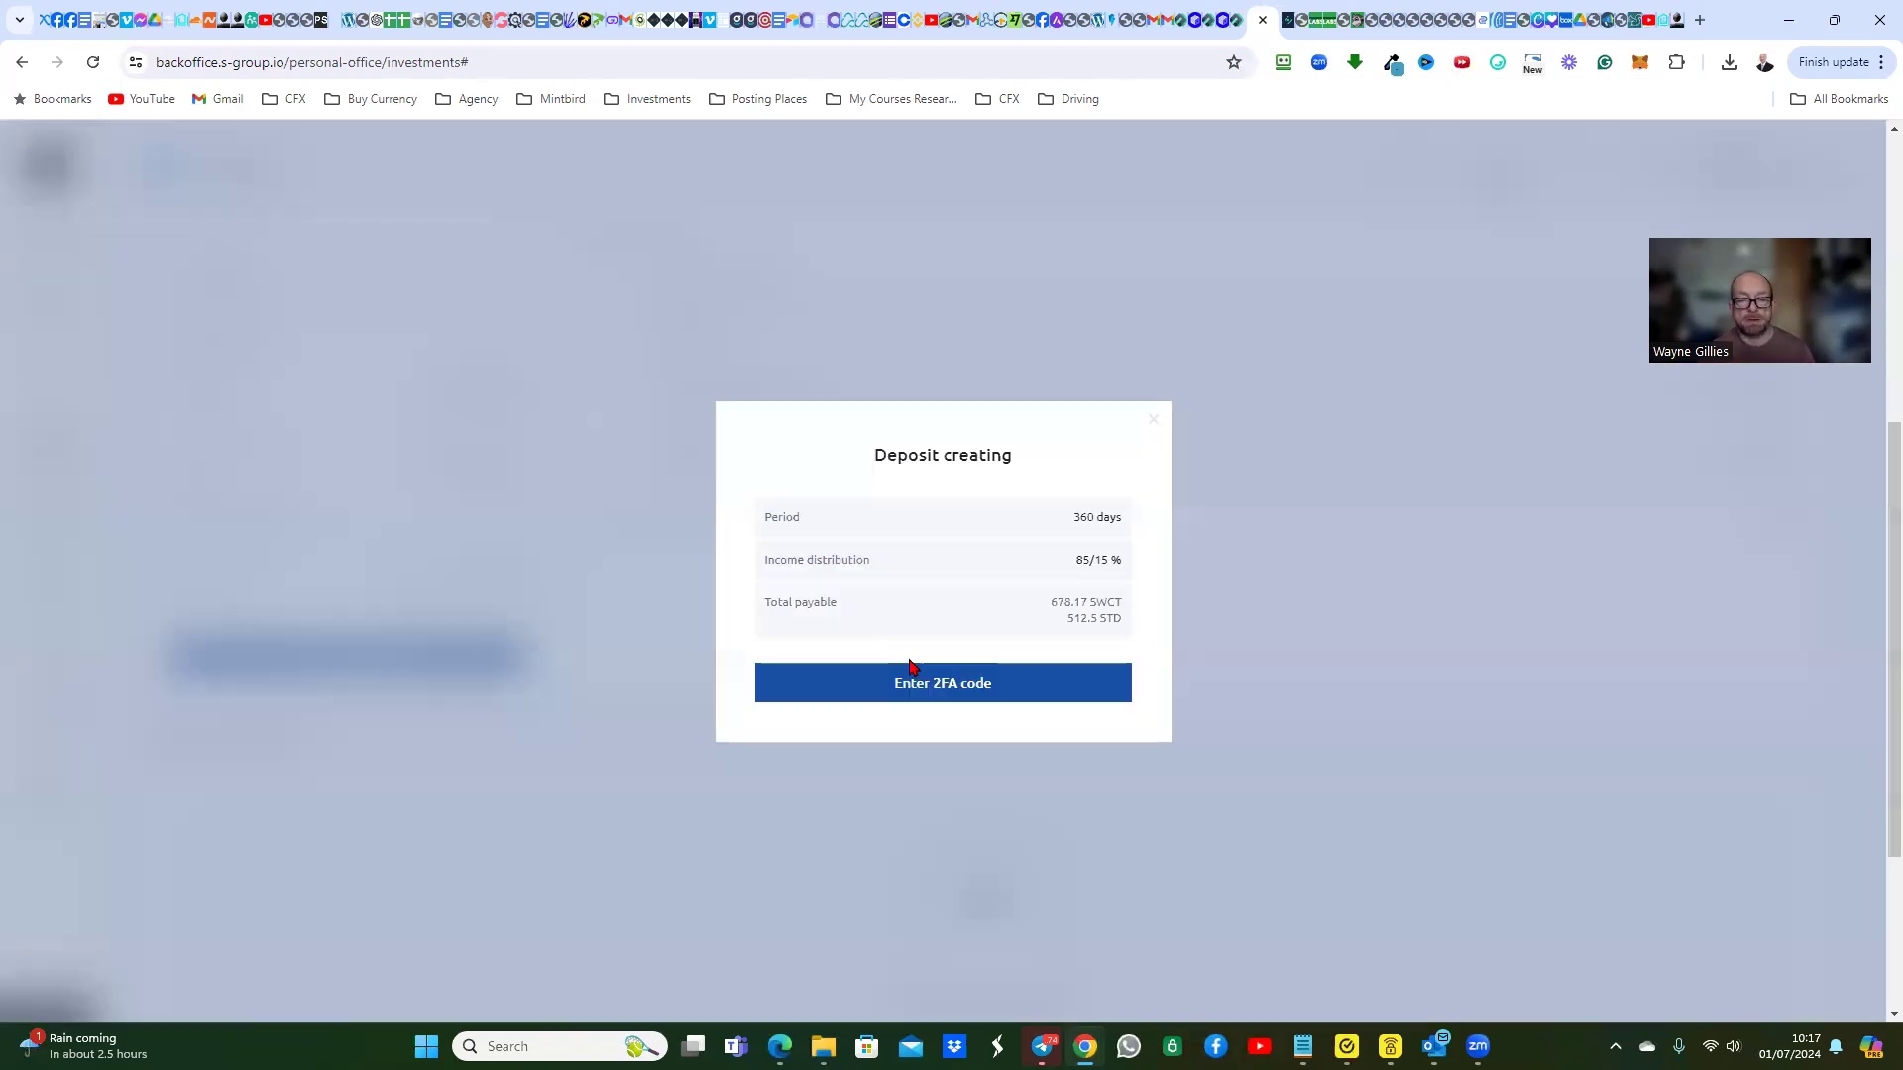
click(934, 683)
click(891, 562)
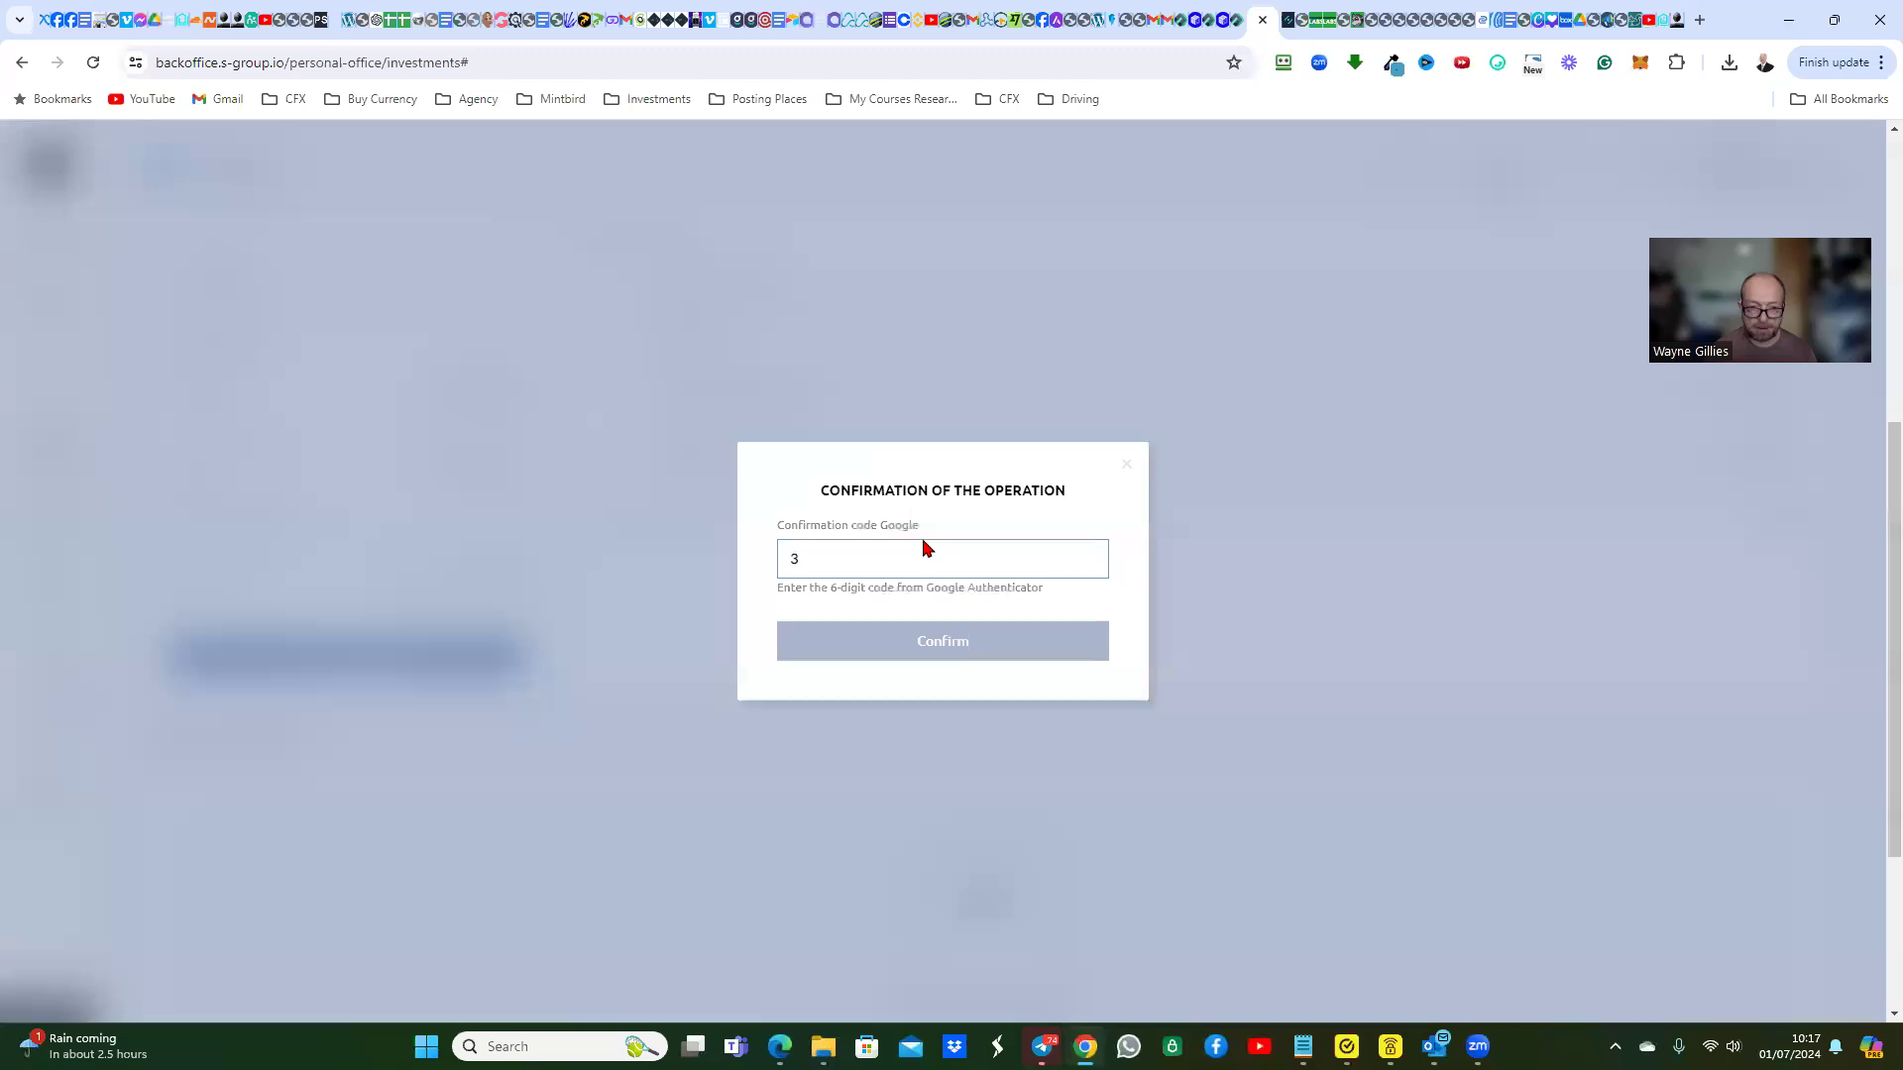
key(BackSpace)
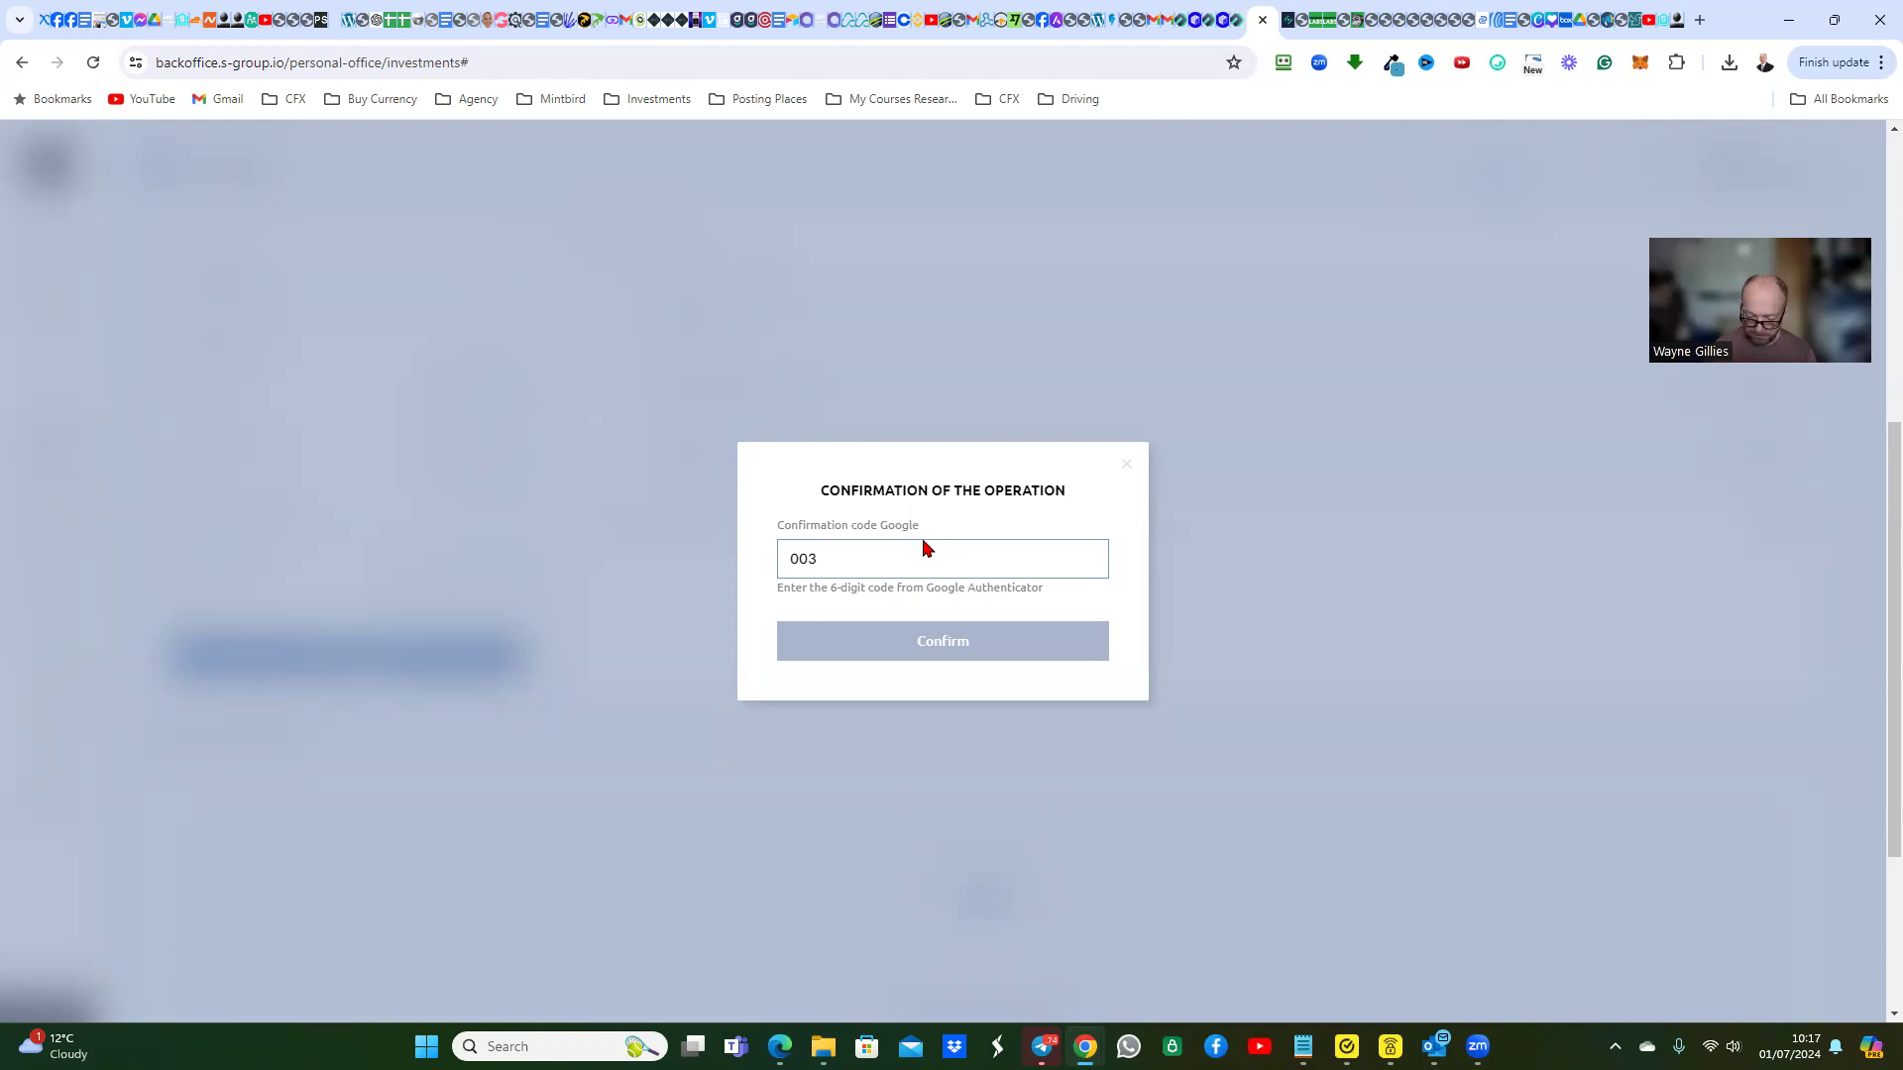
text(9)
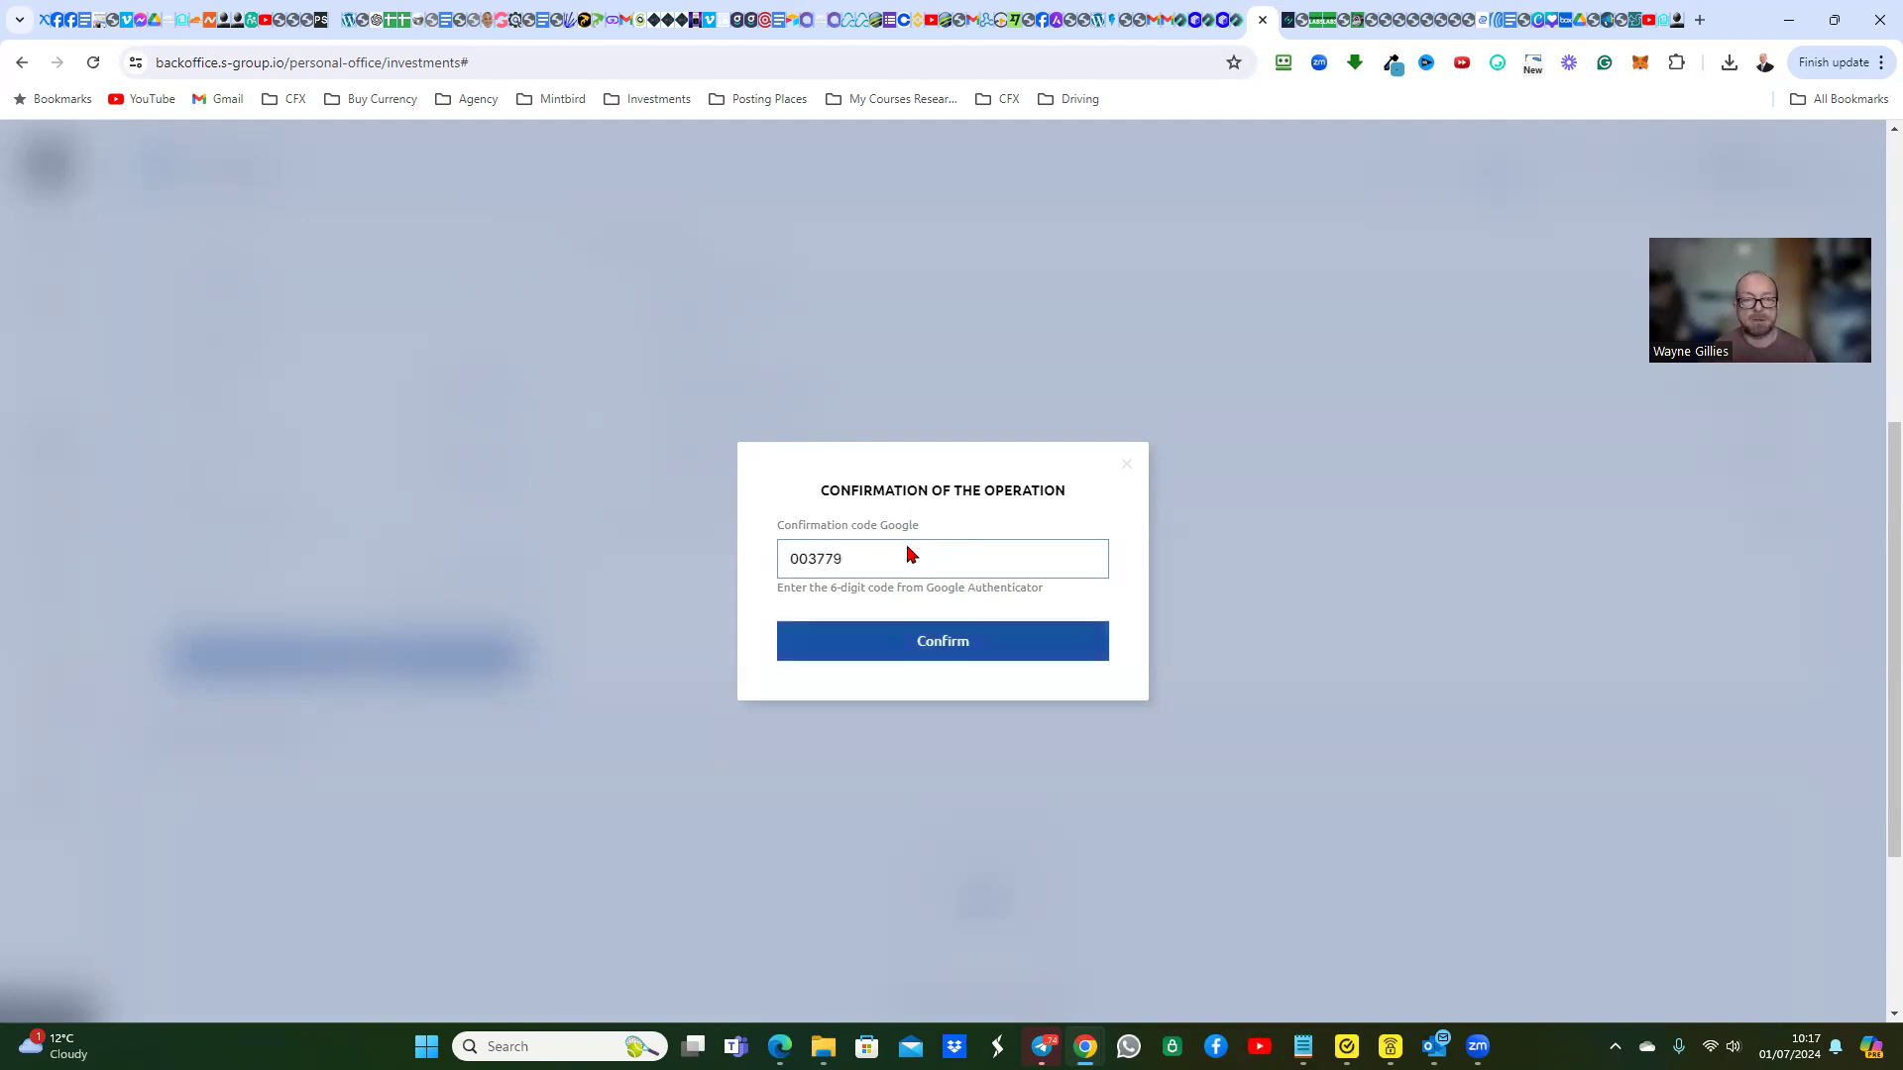
click(970, 642)
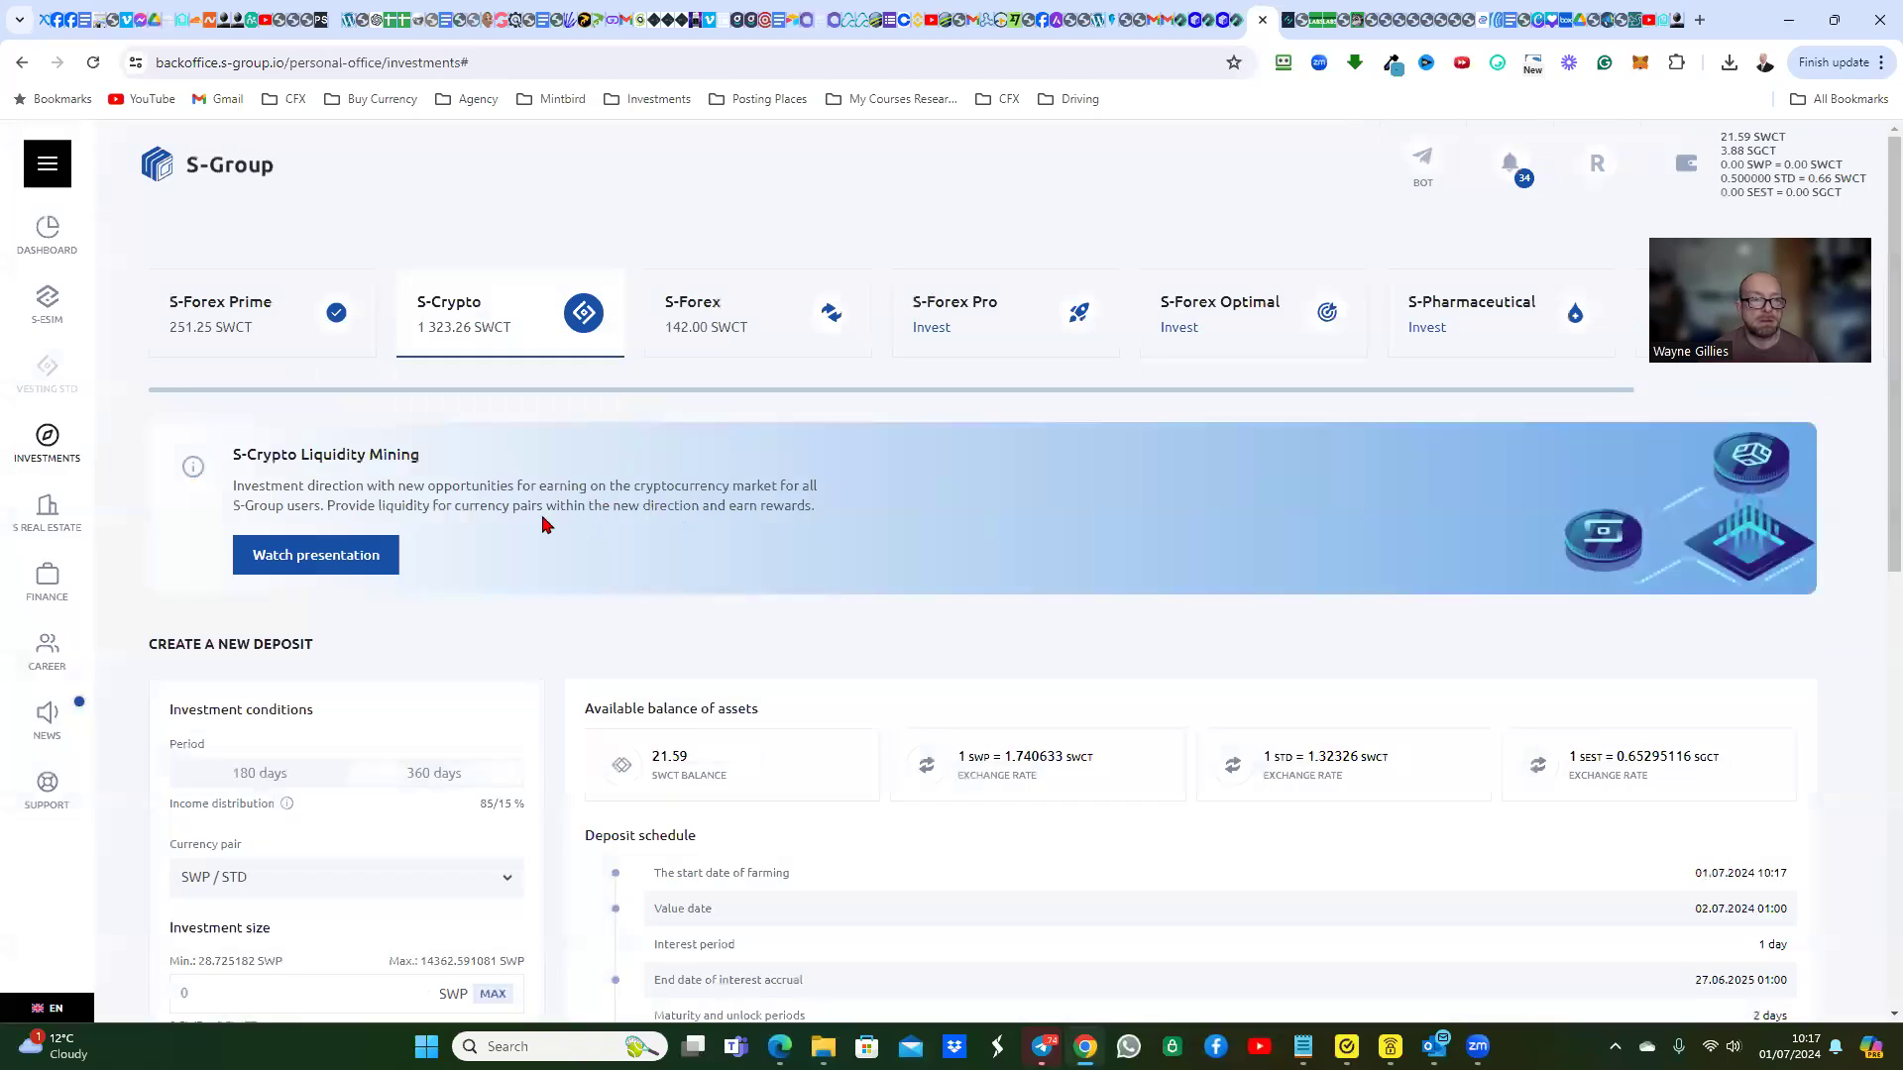
scroll(540, 526, down, 5)
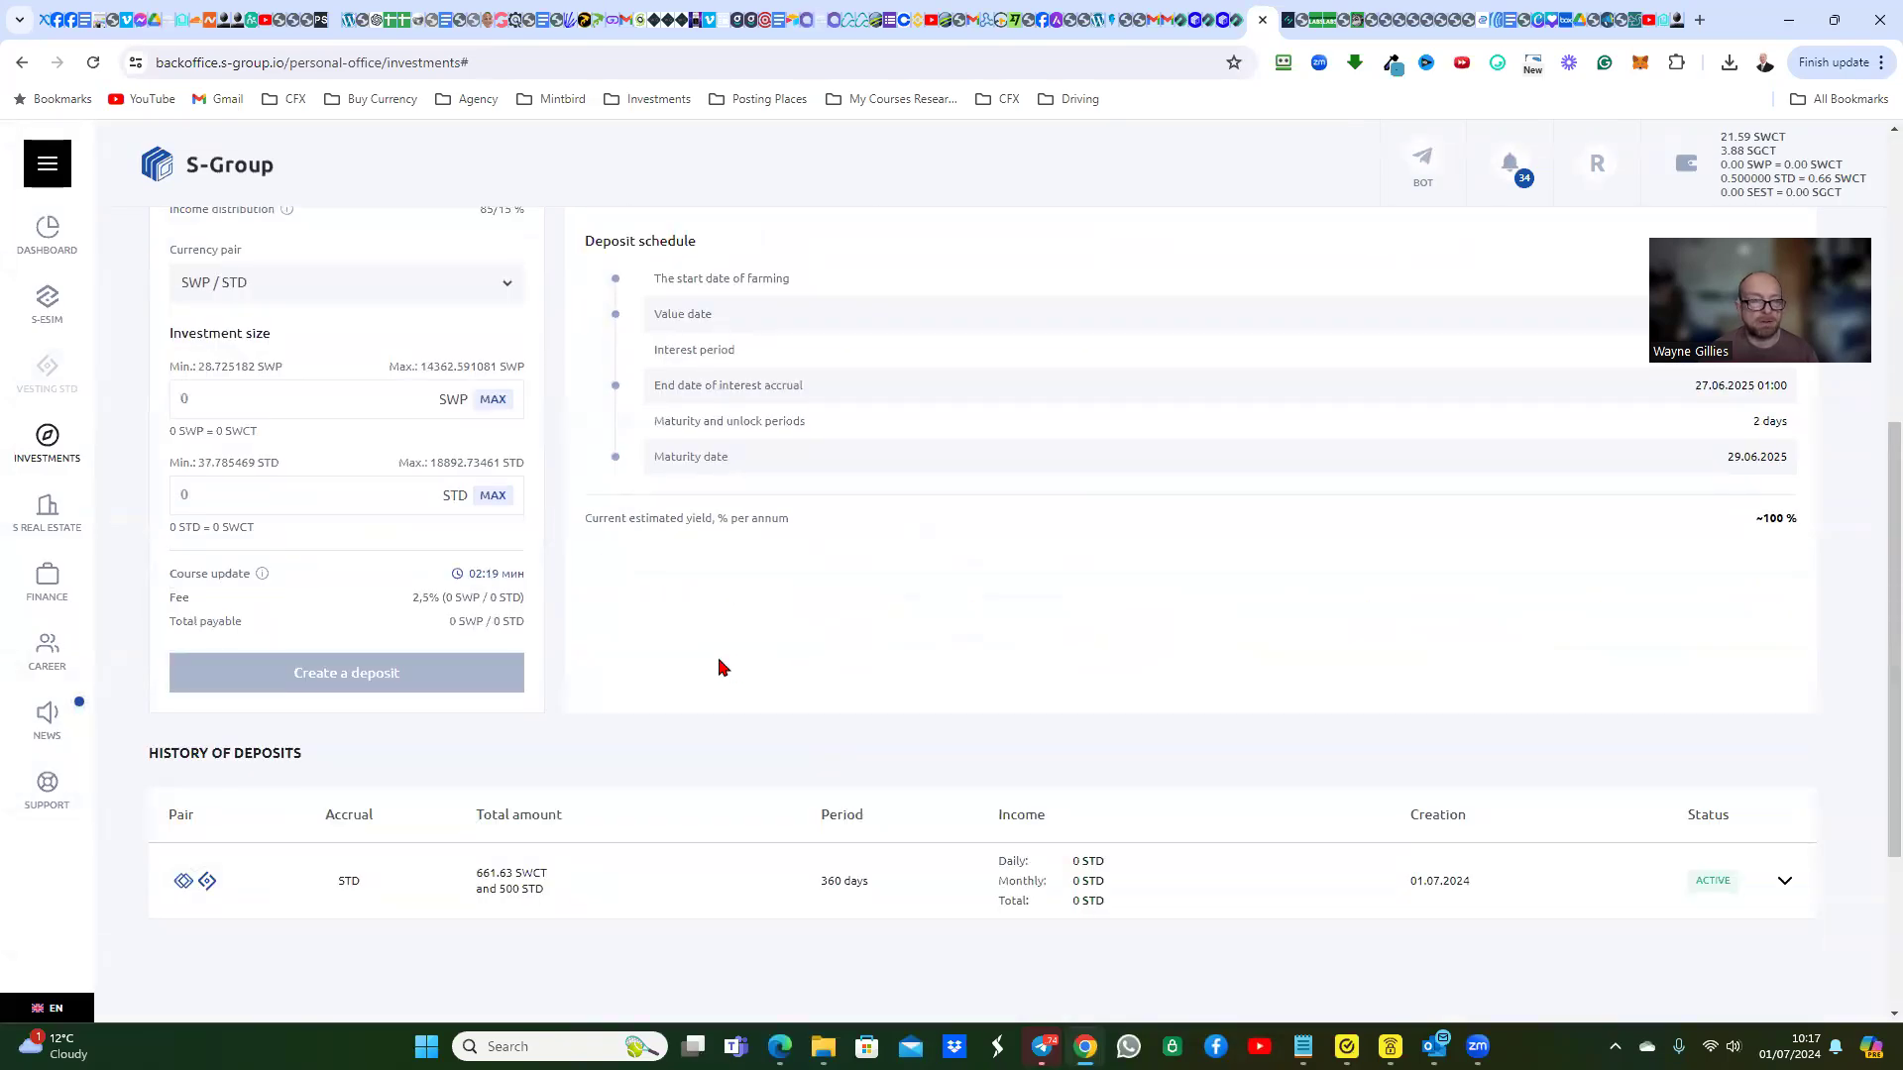
scroll(716, 667, up, 6)
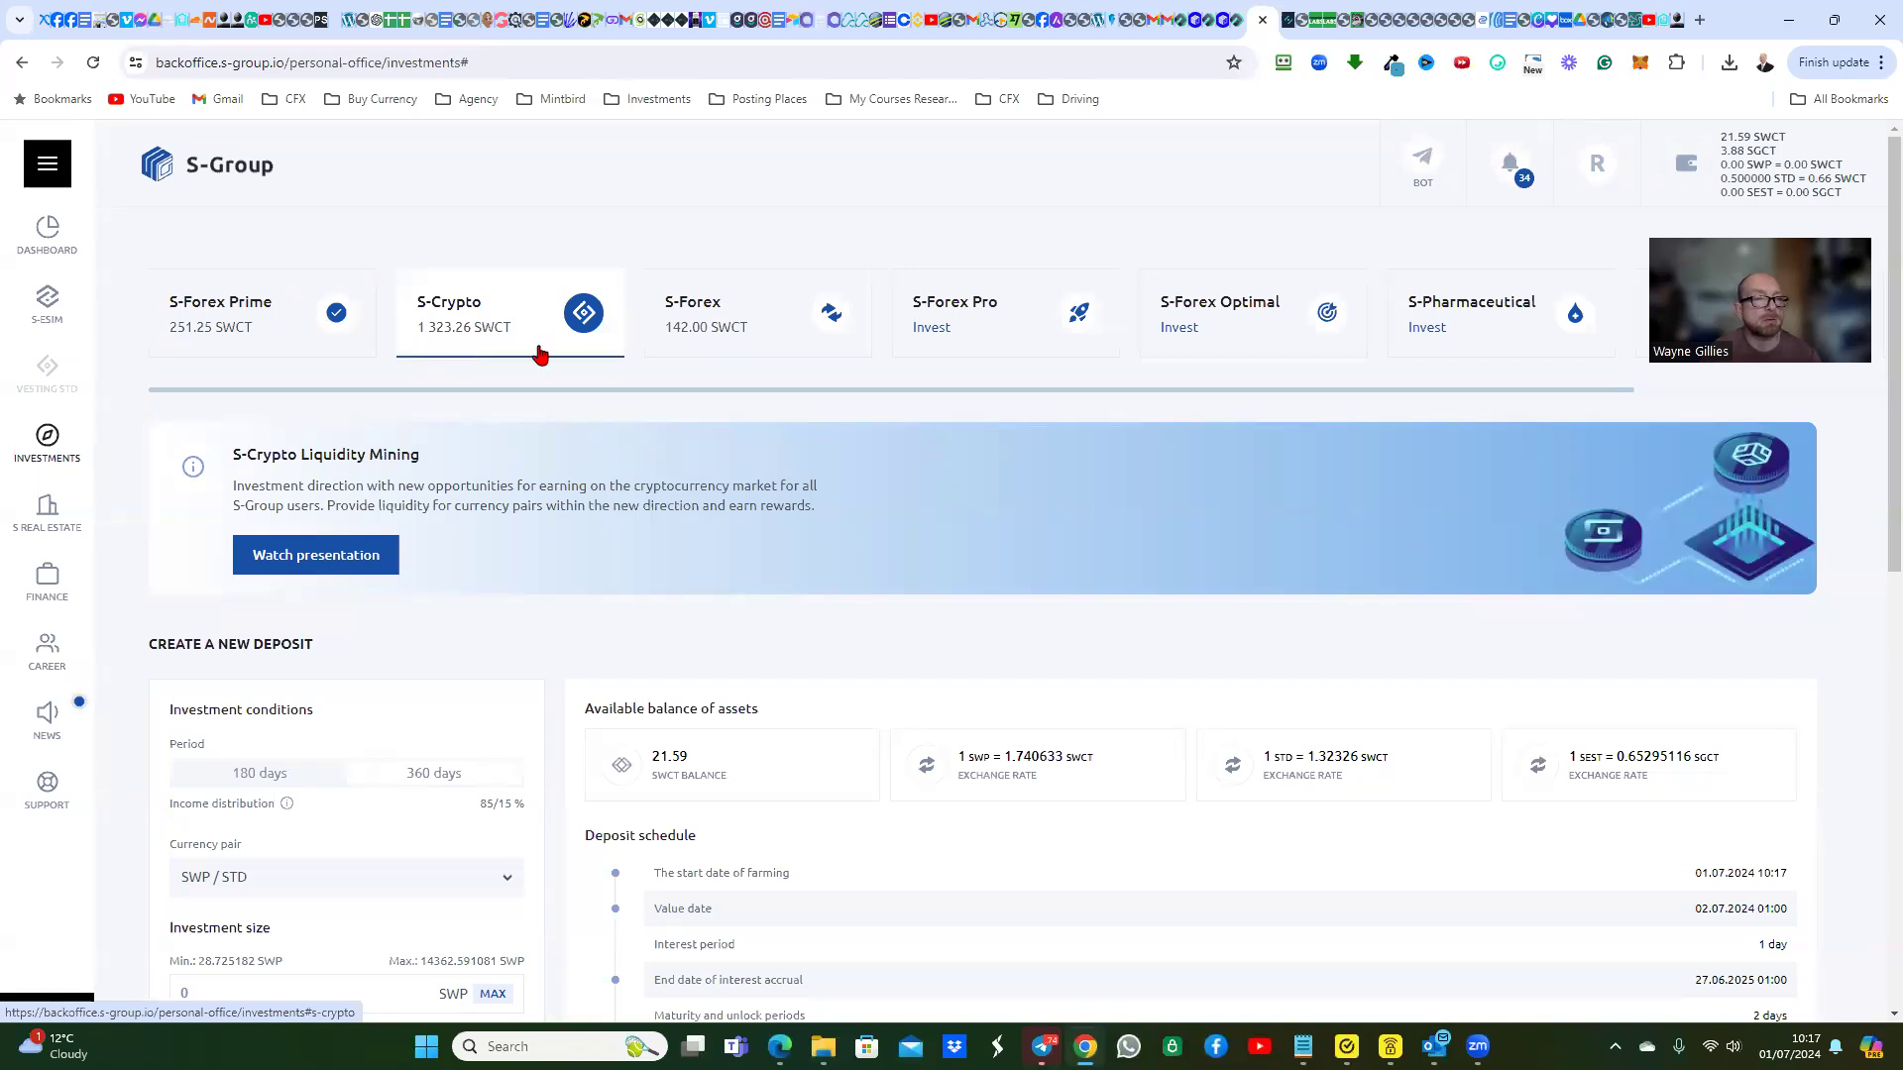
scroll(557, 452, down, 4)
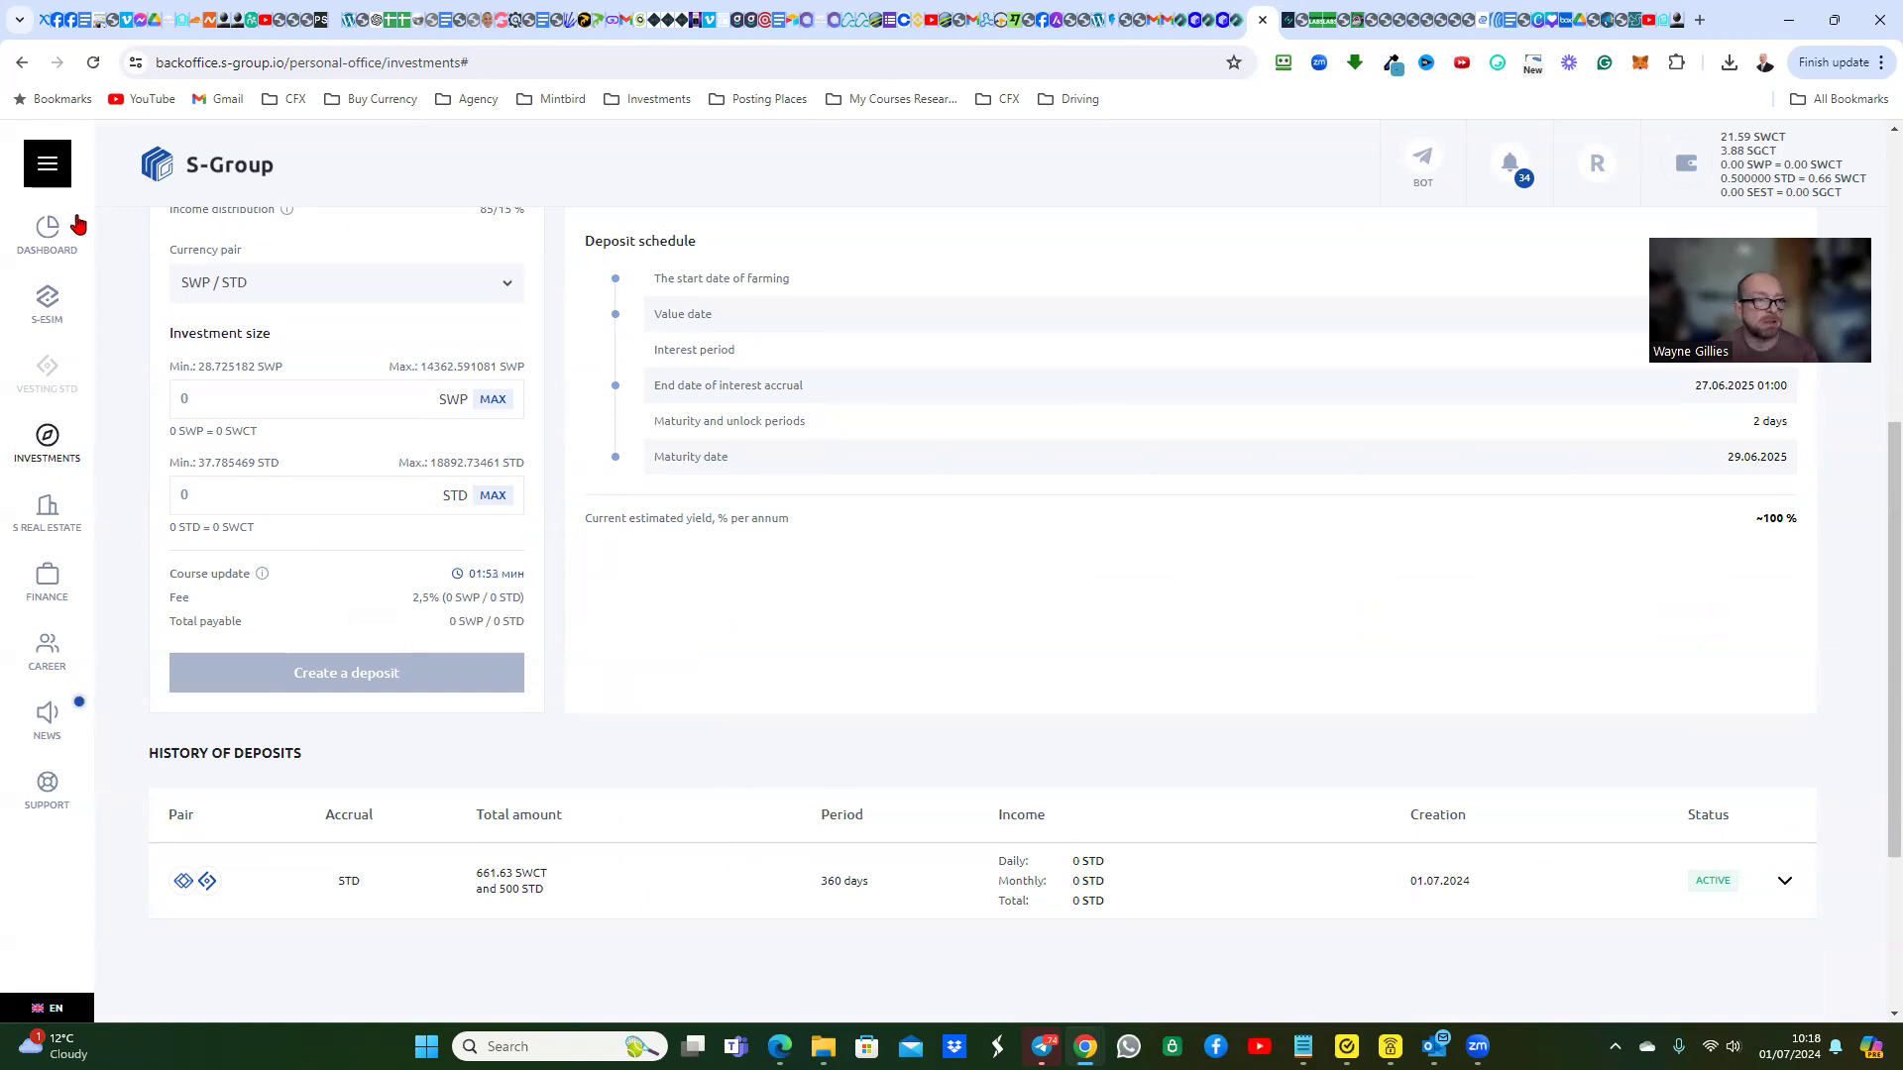
Return to the dashboard to review the 1 323.26 SWCT S-Crypto portfolio total.
click(46, 231)
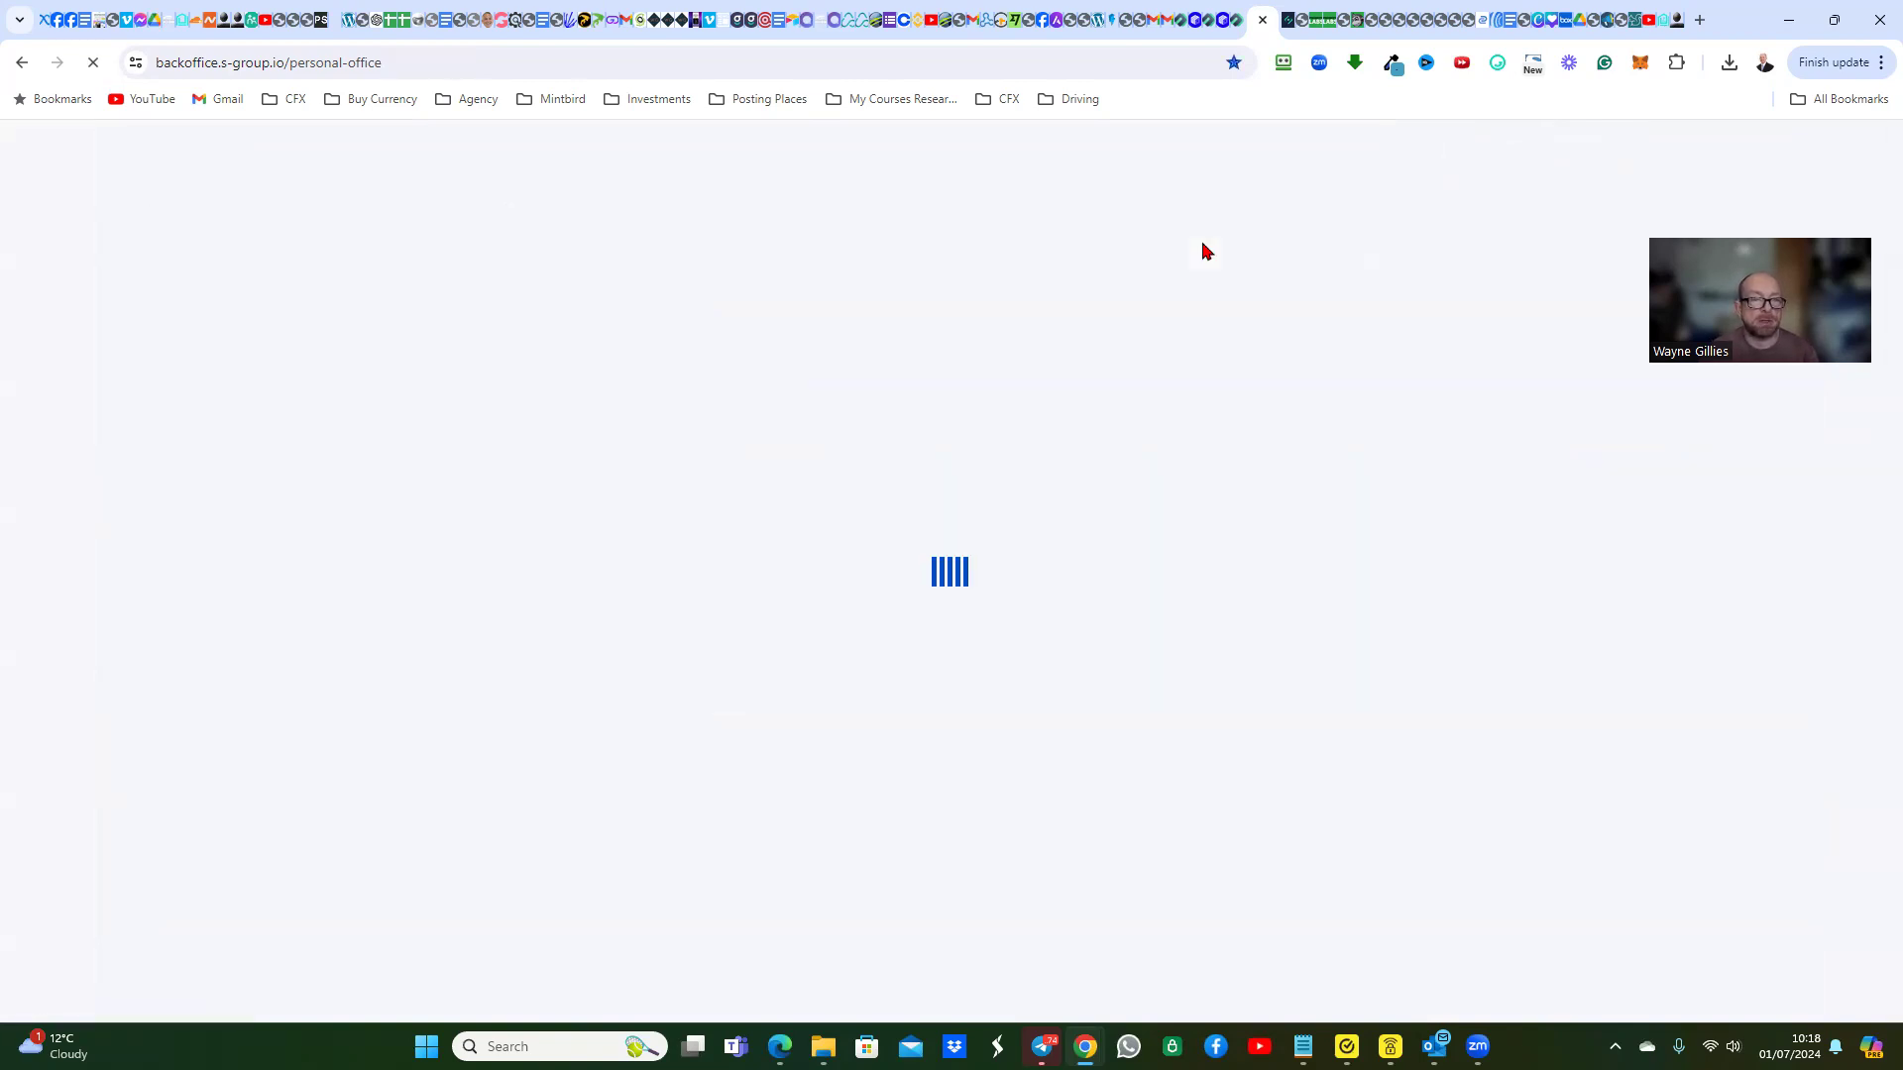